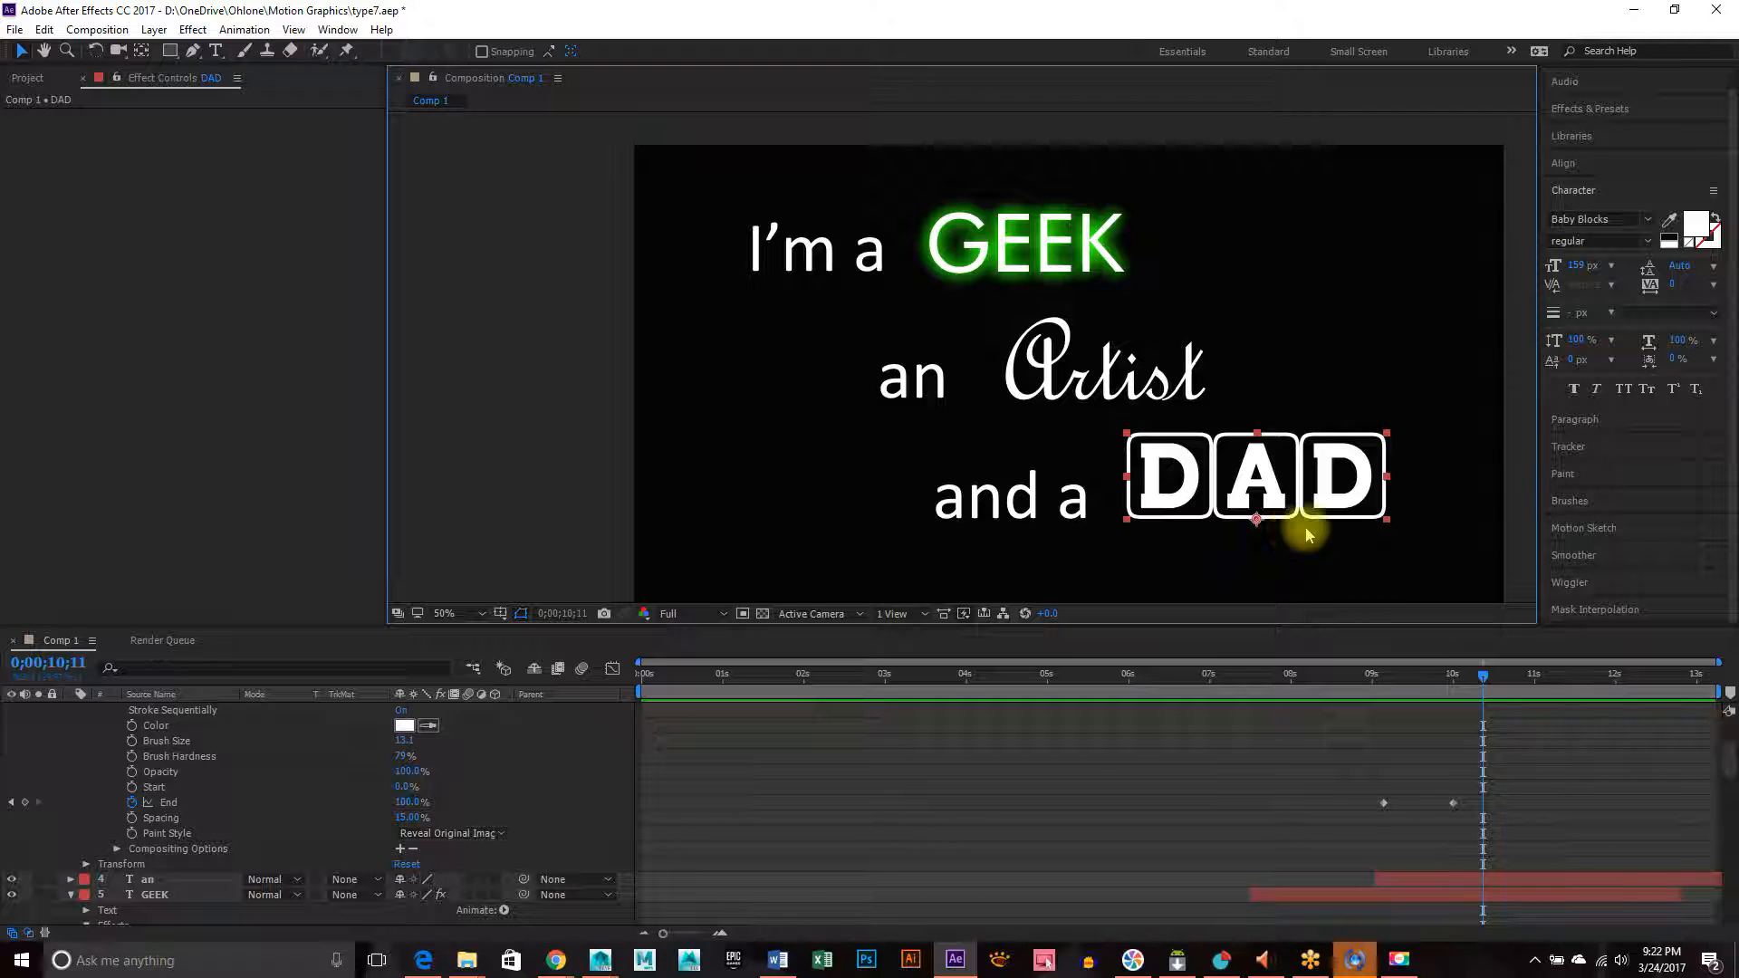
double_click(1204, 475)
left_click(1169, 494)
left_click_drag(1236, 509, 1295, 510)
left_click(1355, 492)
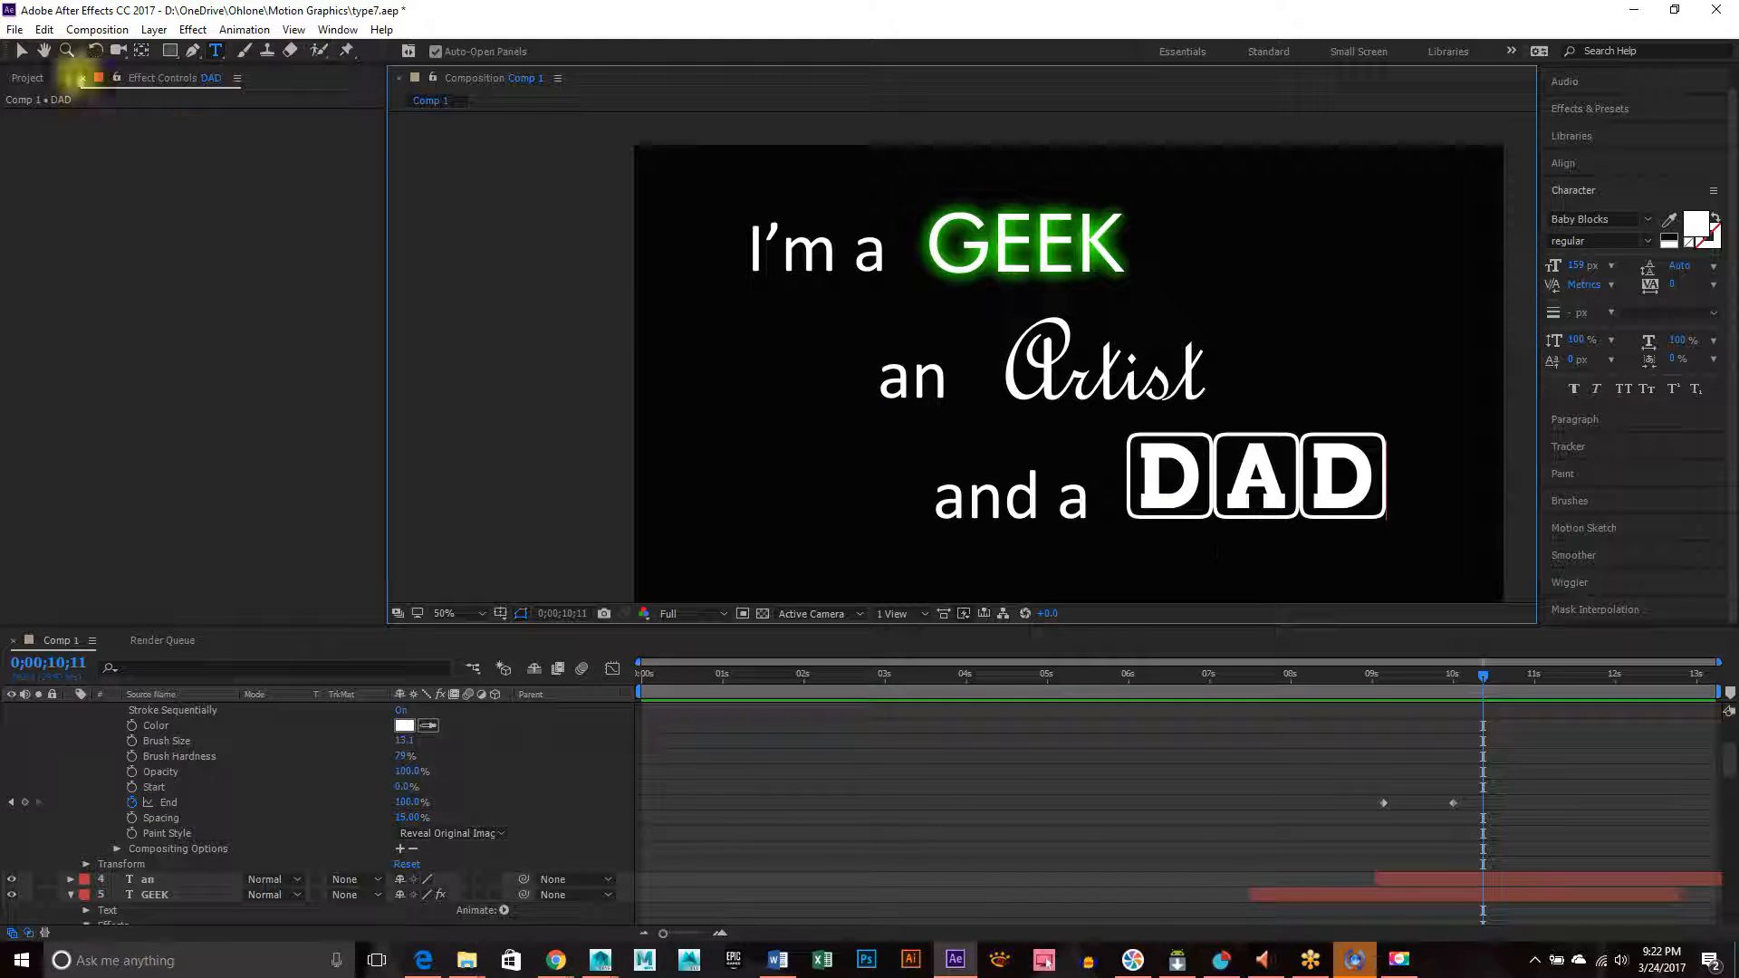
left_click(20, 52)
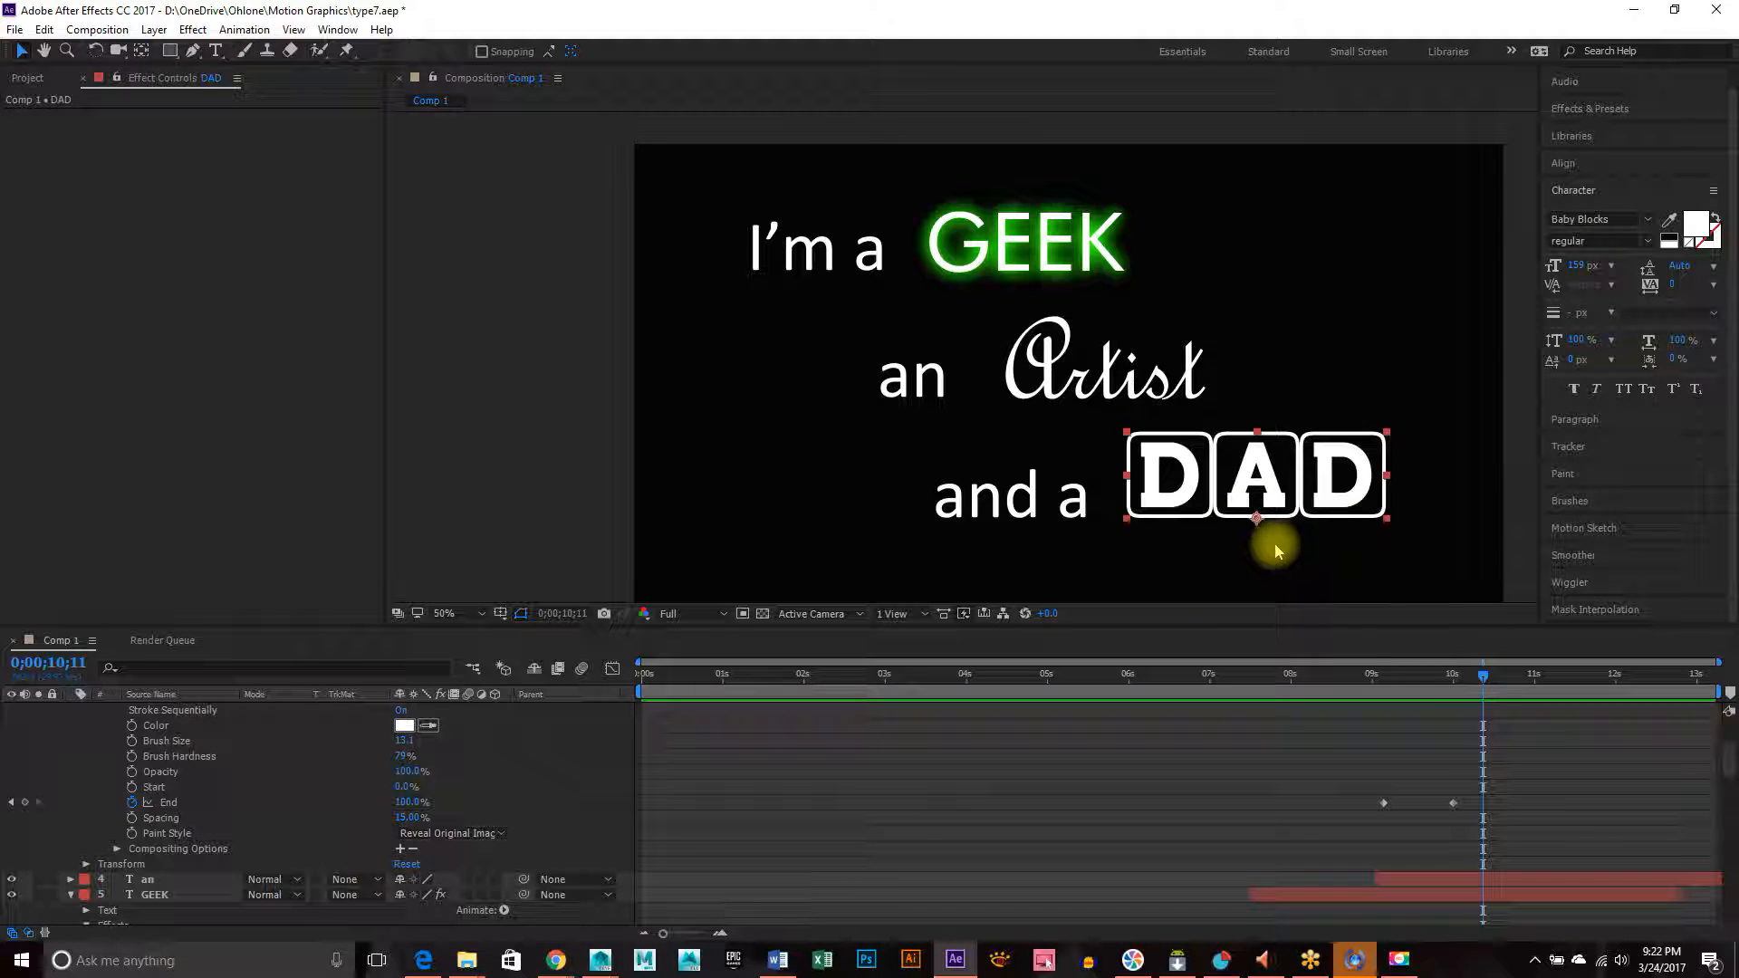
- Add a text animator with Position and Rotation properties to the DAD text layer
scroll(1282, 491, "down", 2)
left_click(1081, 430)
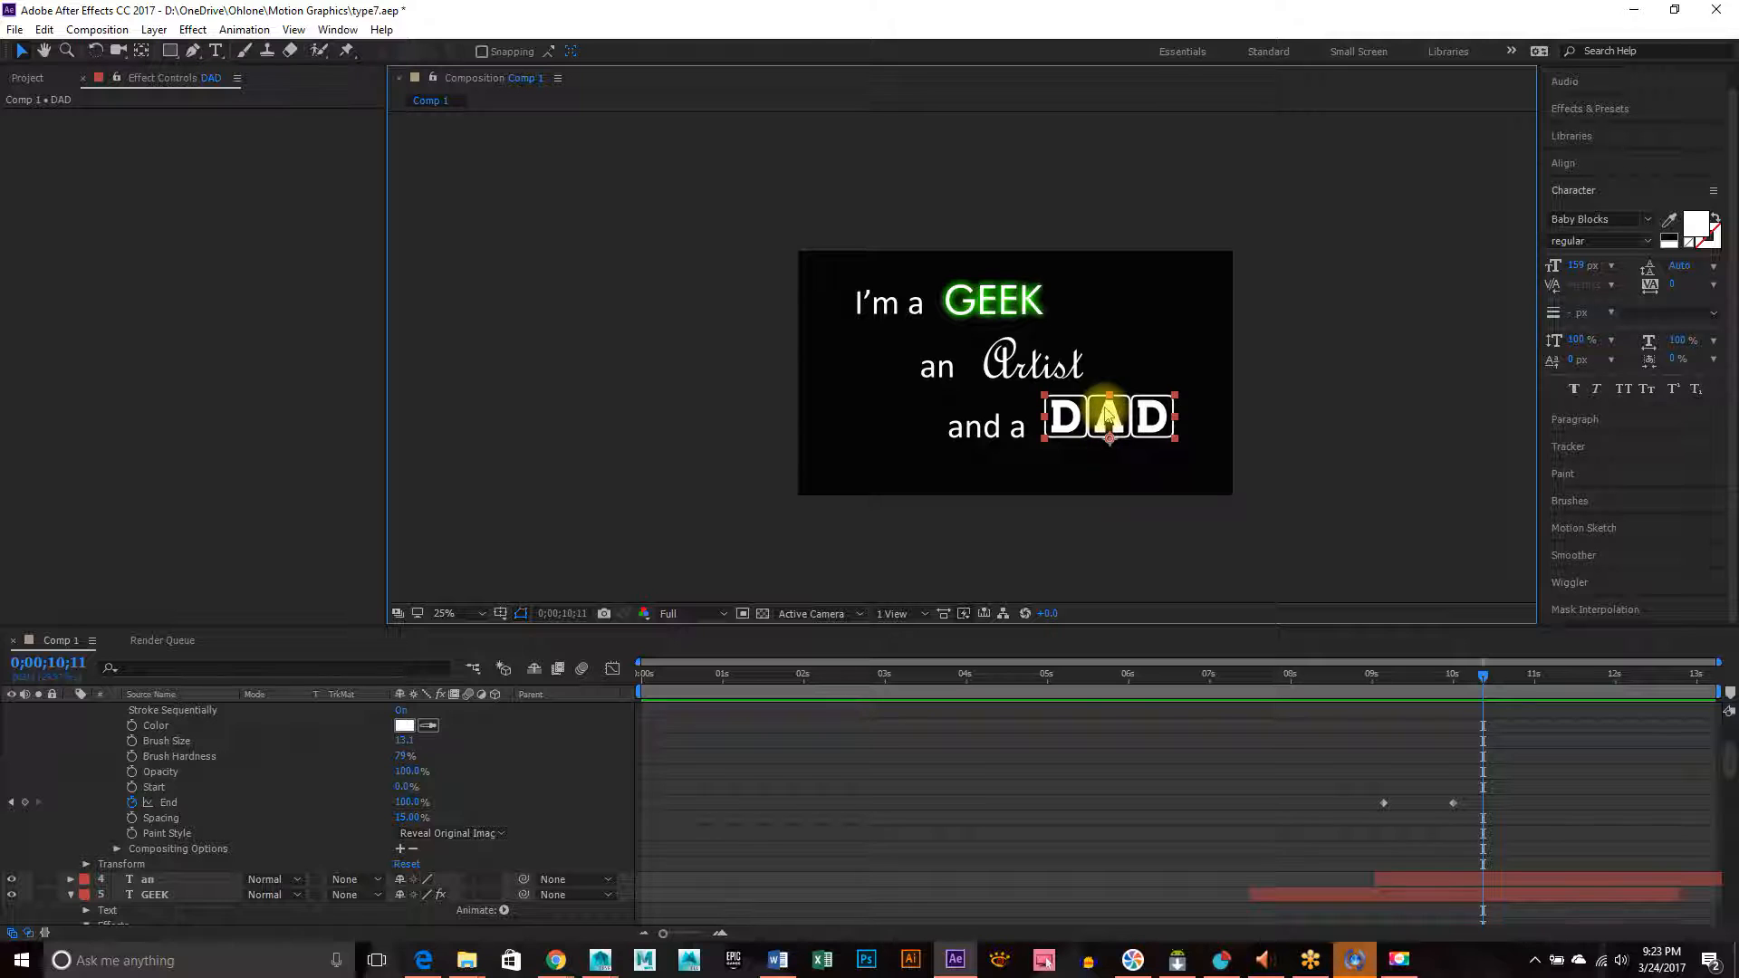
key("period")
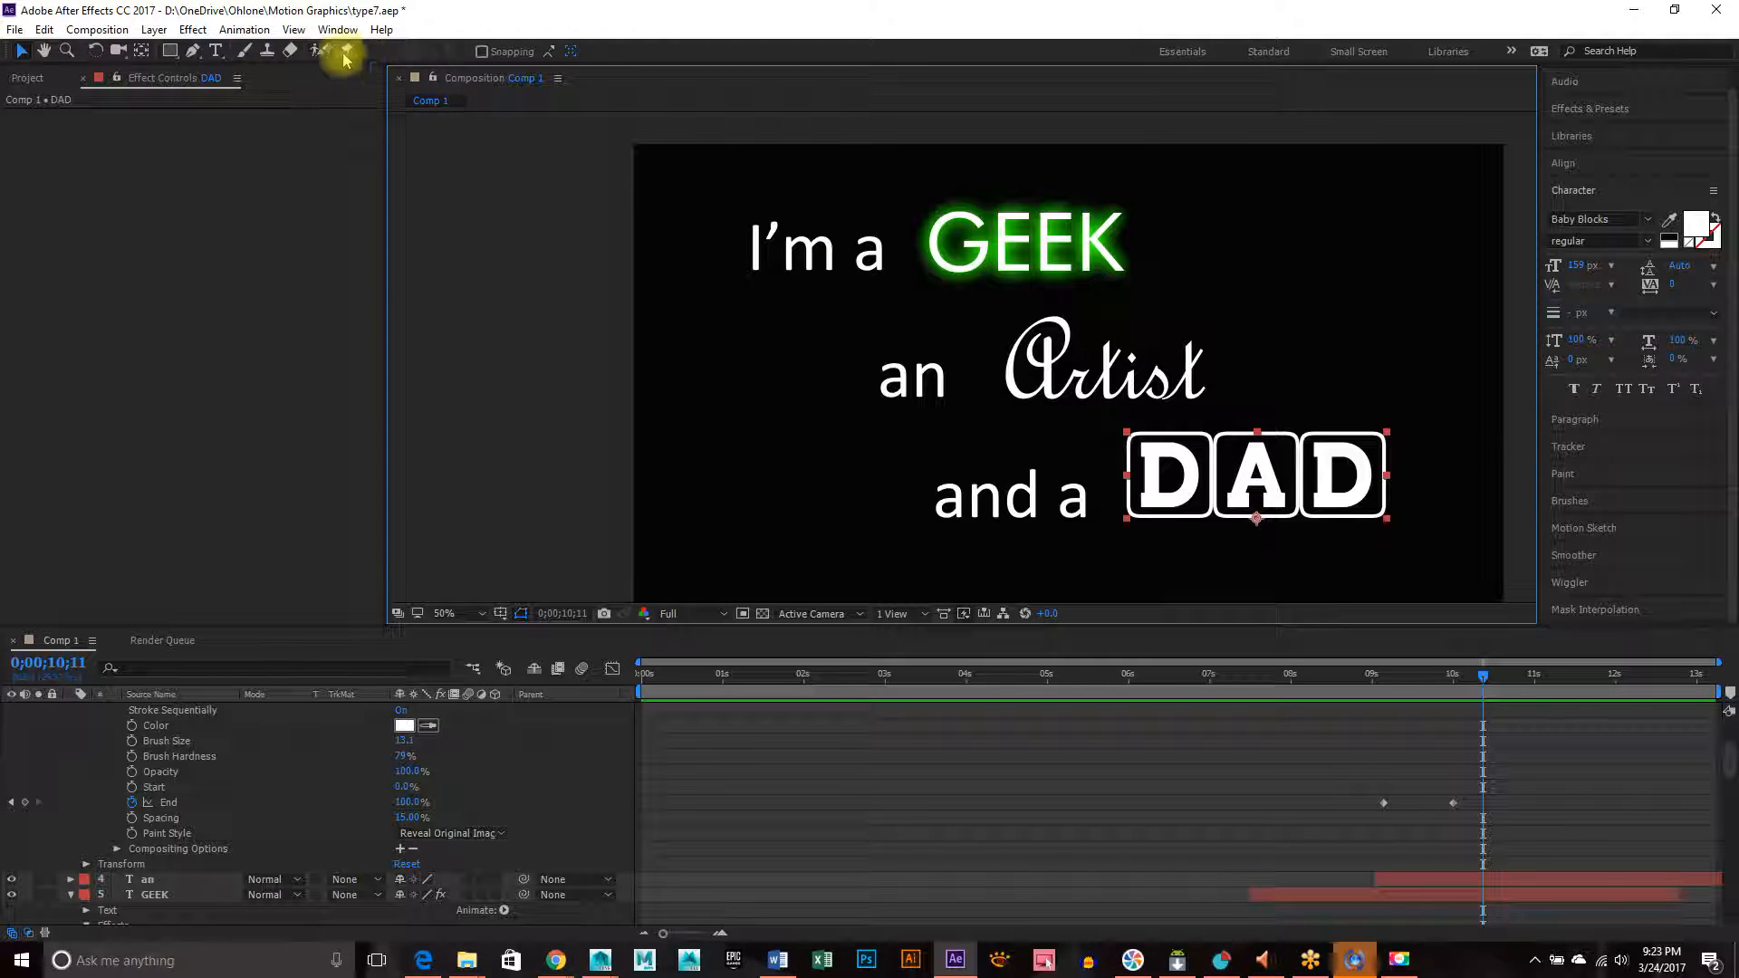
left_click(239, 30)
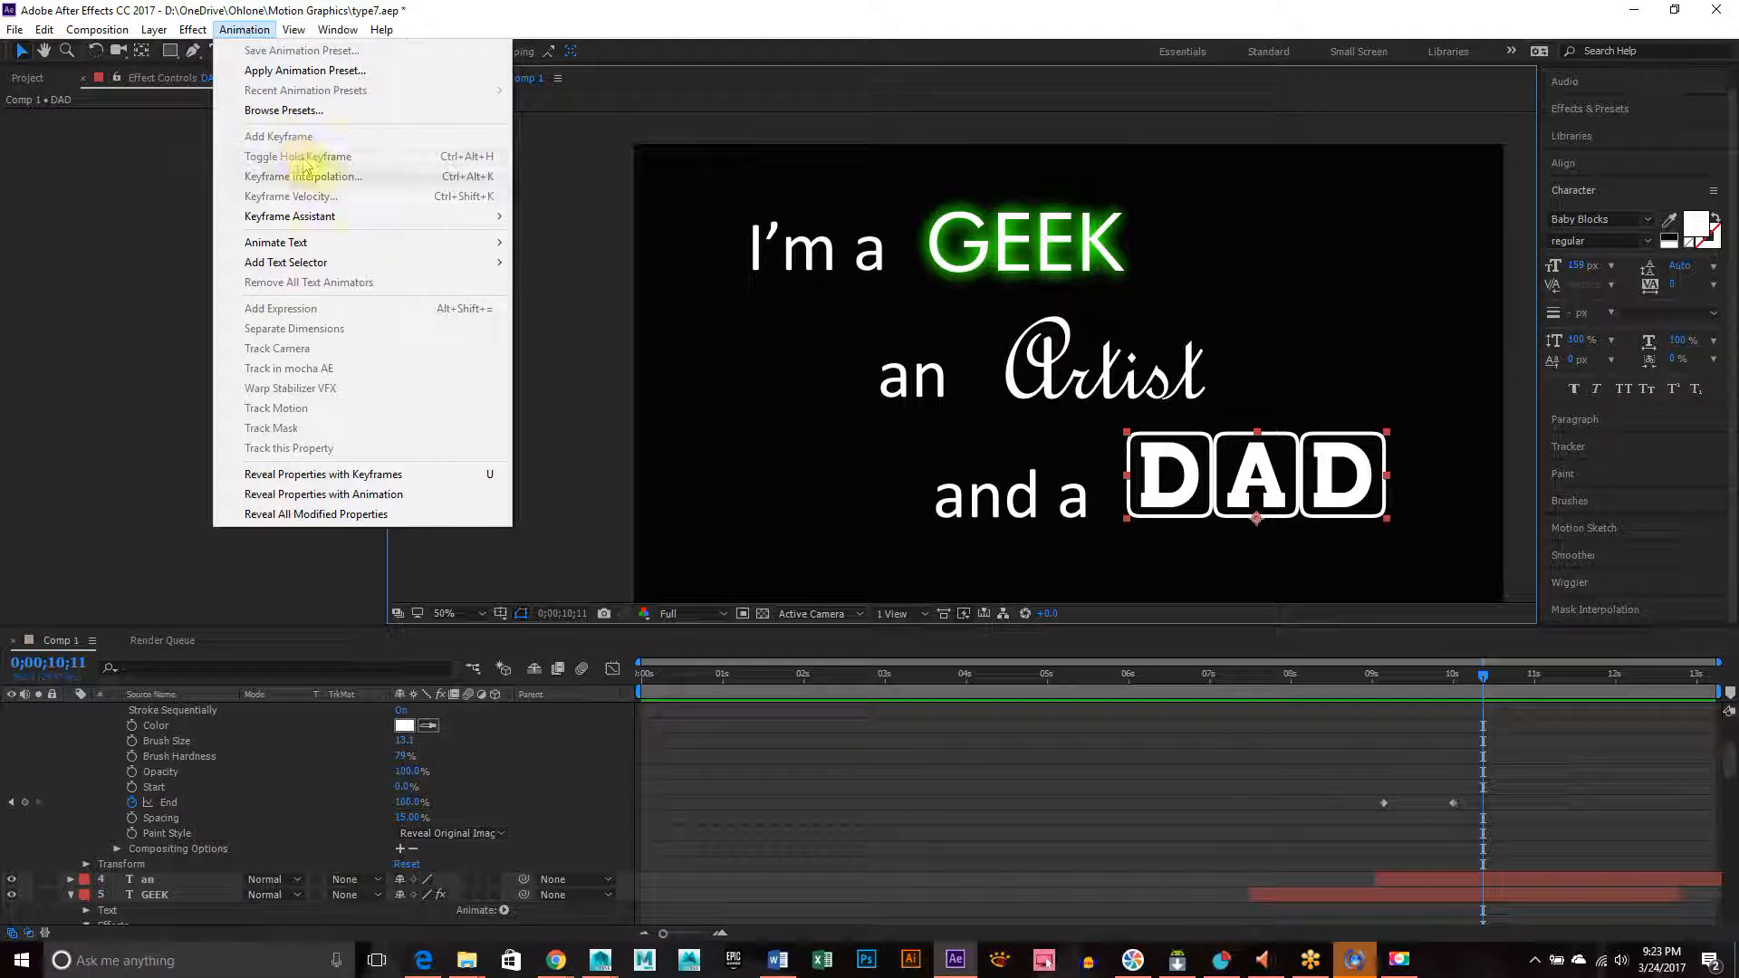
mouse_move(306, 250)
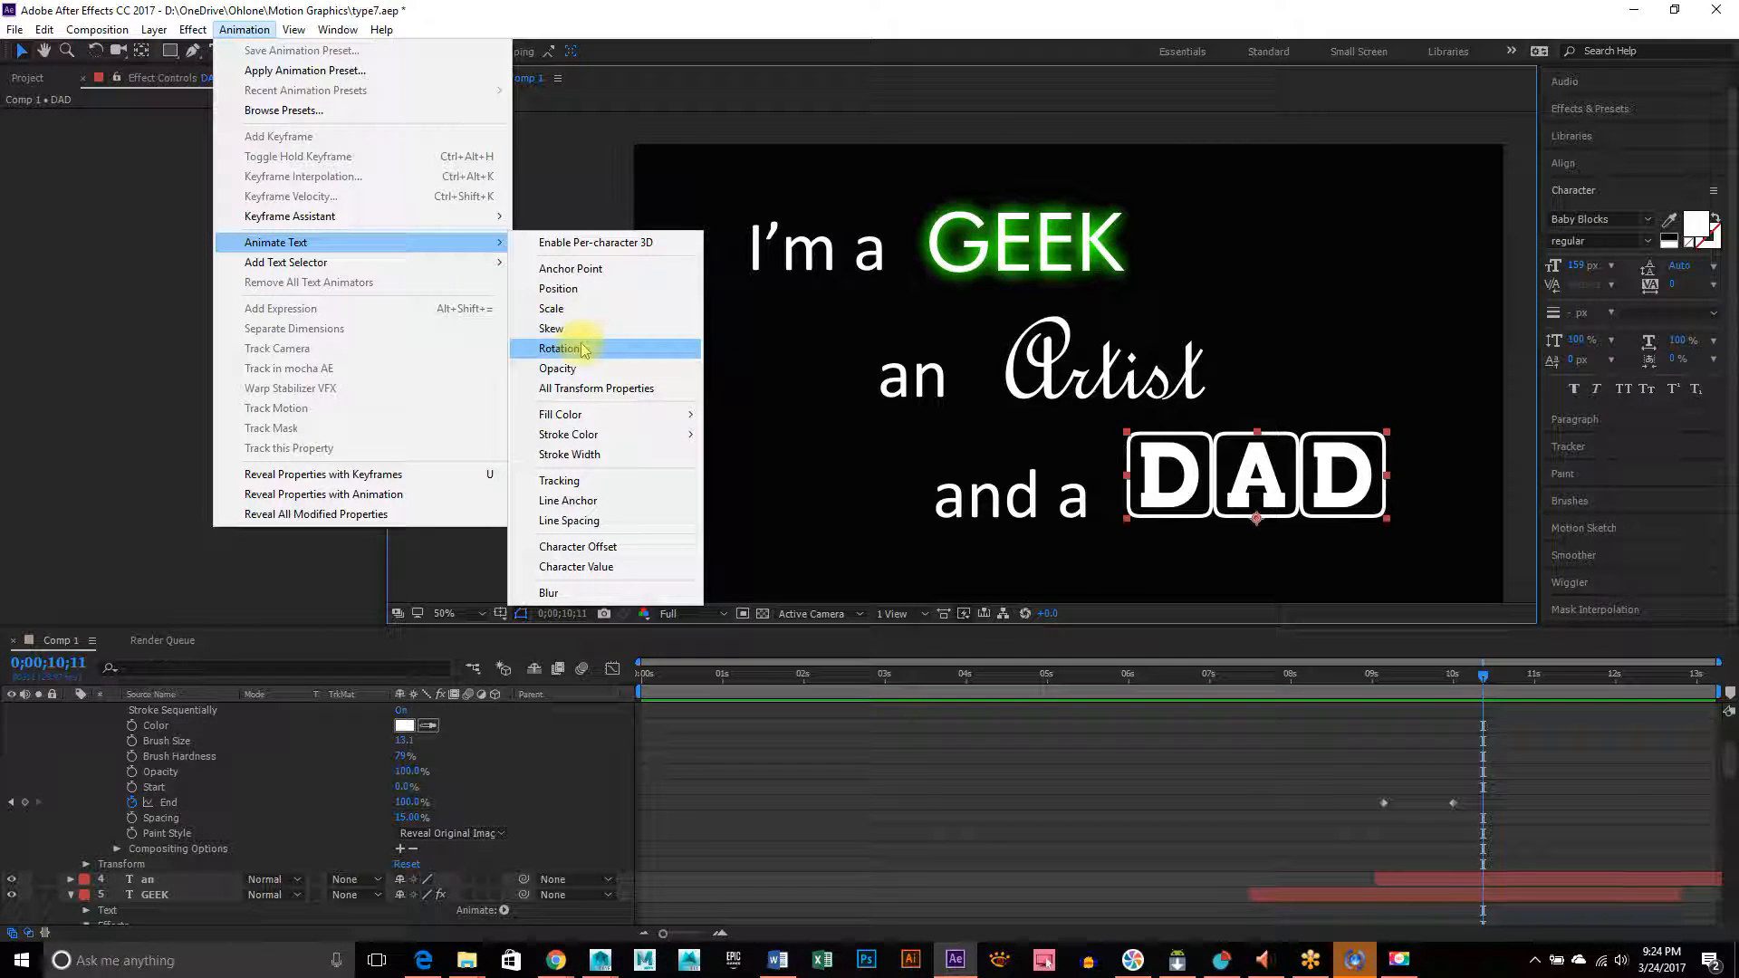
left_click(581, 296)
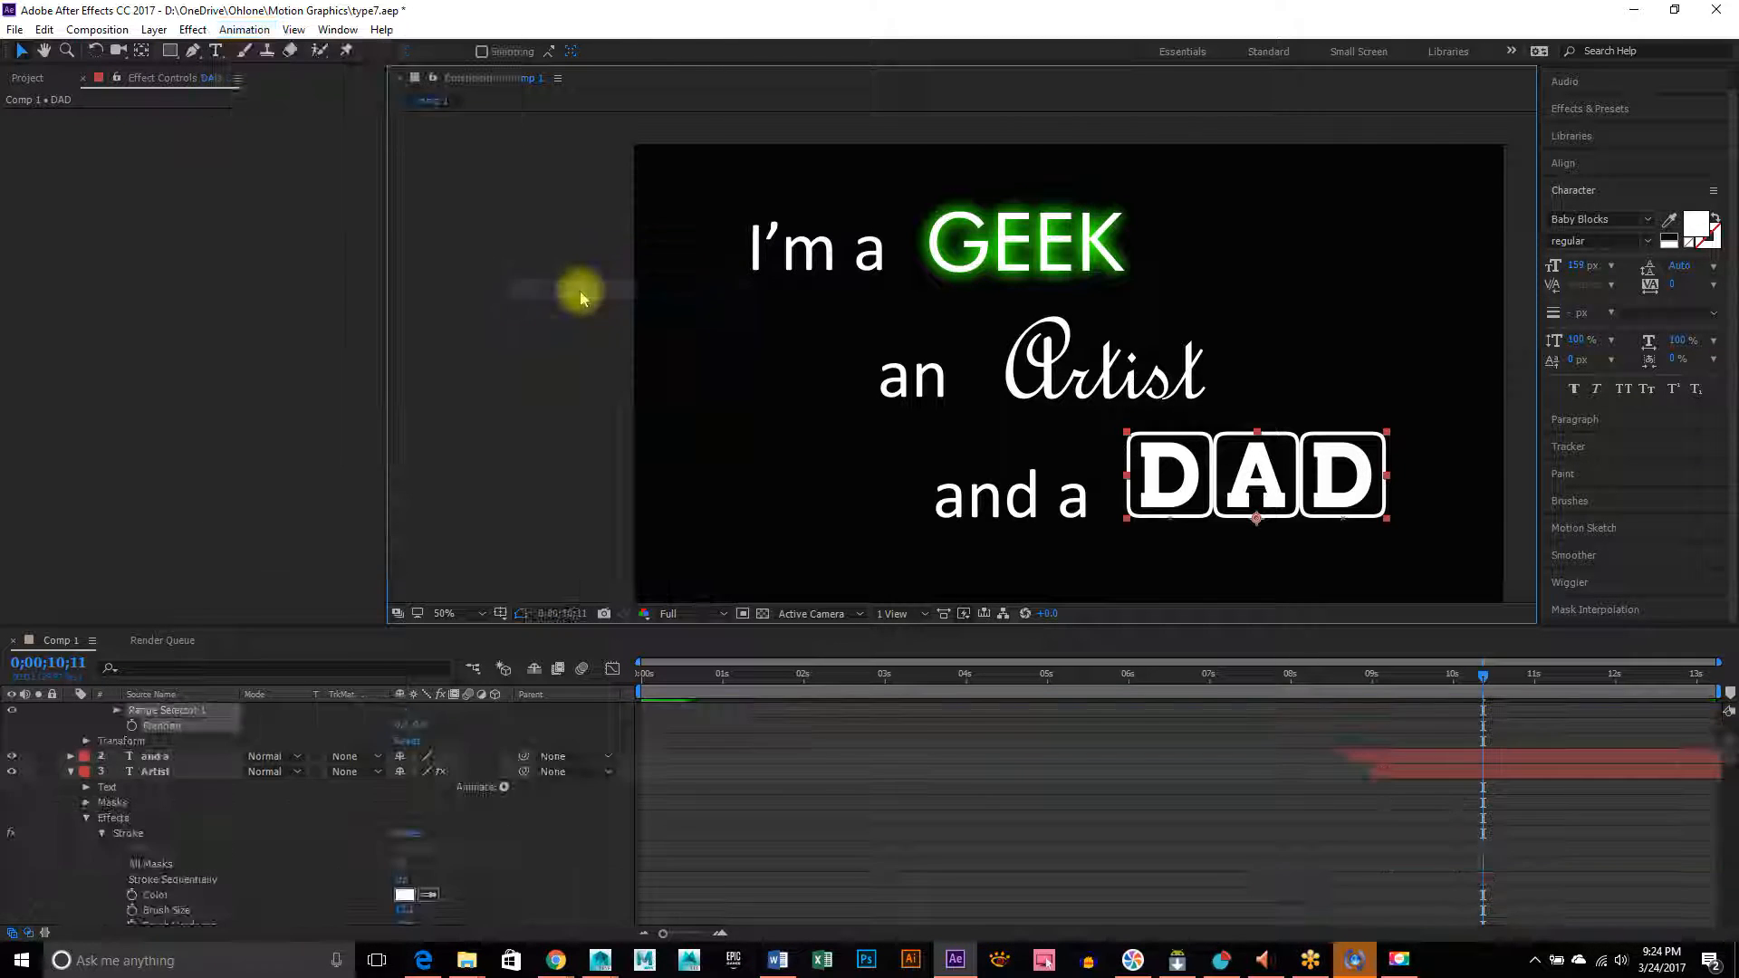
left_click(244, 28)
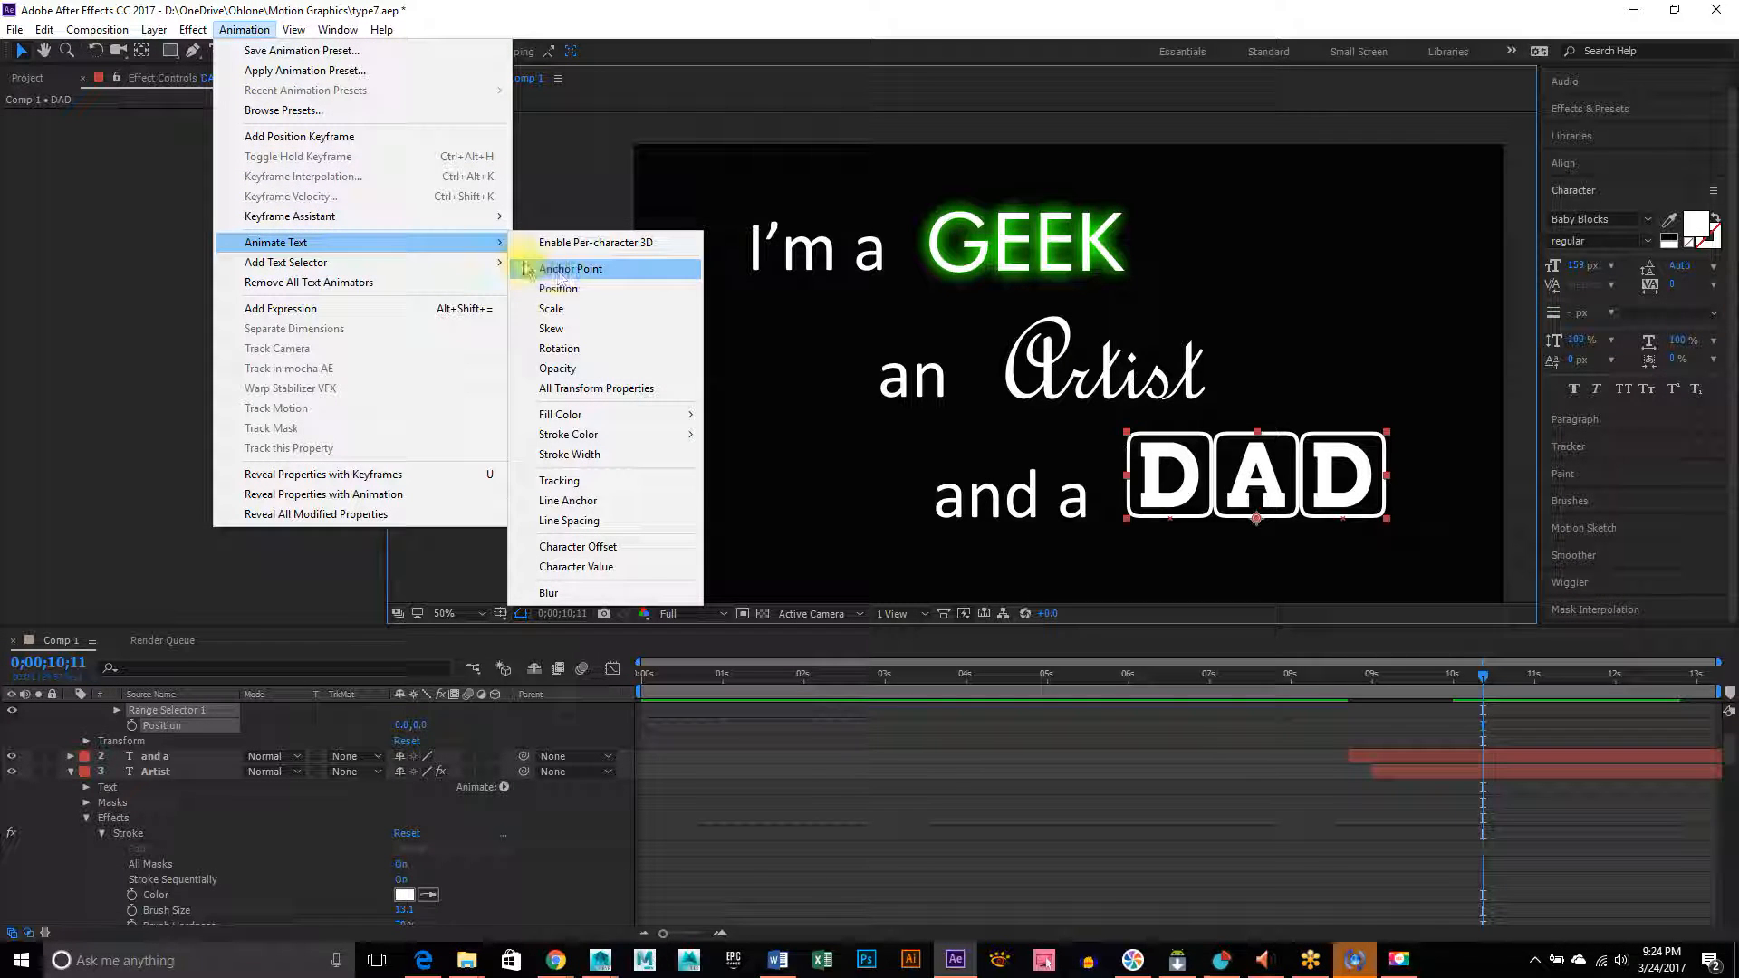
left_click(587, 359)
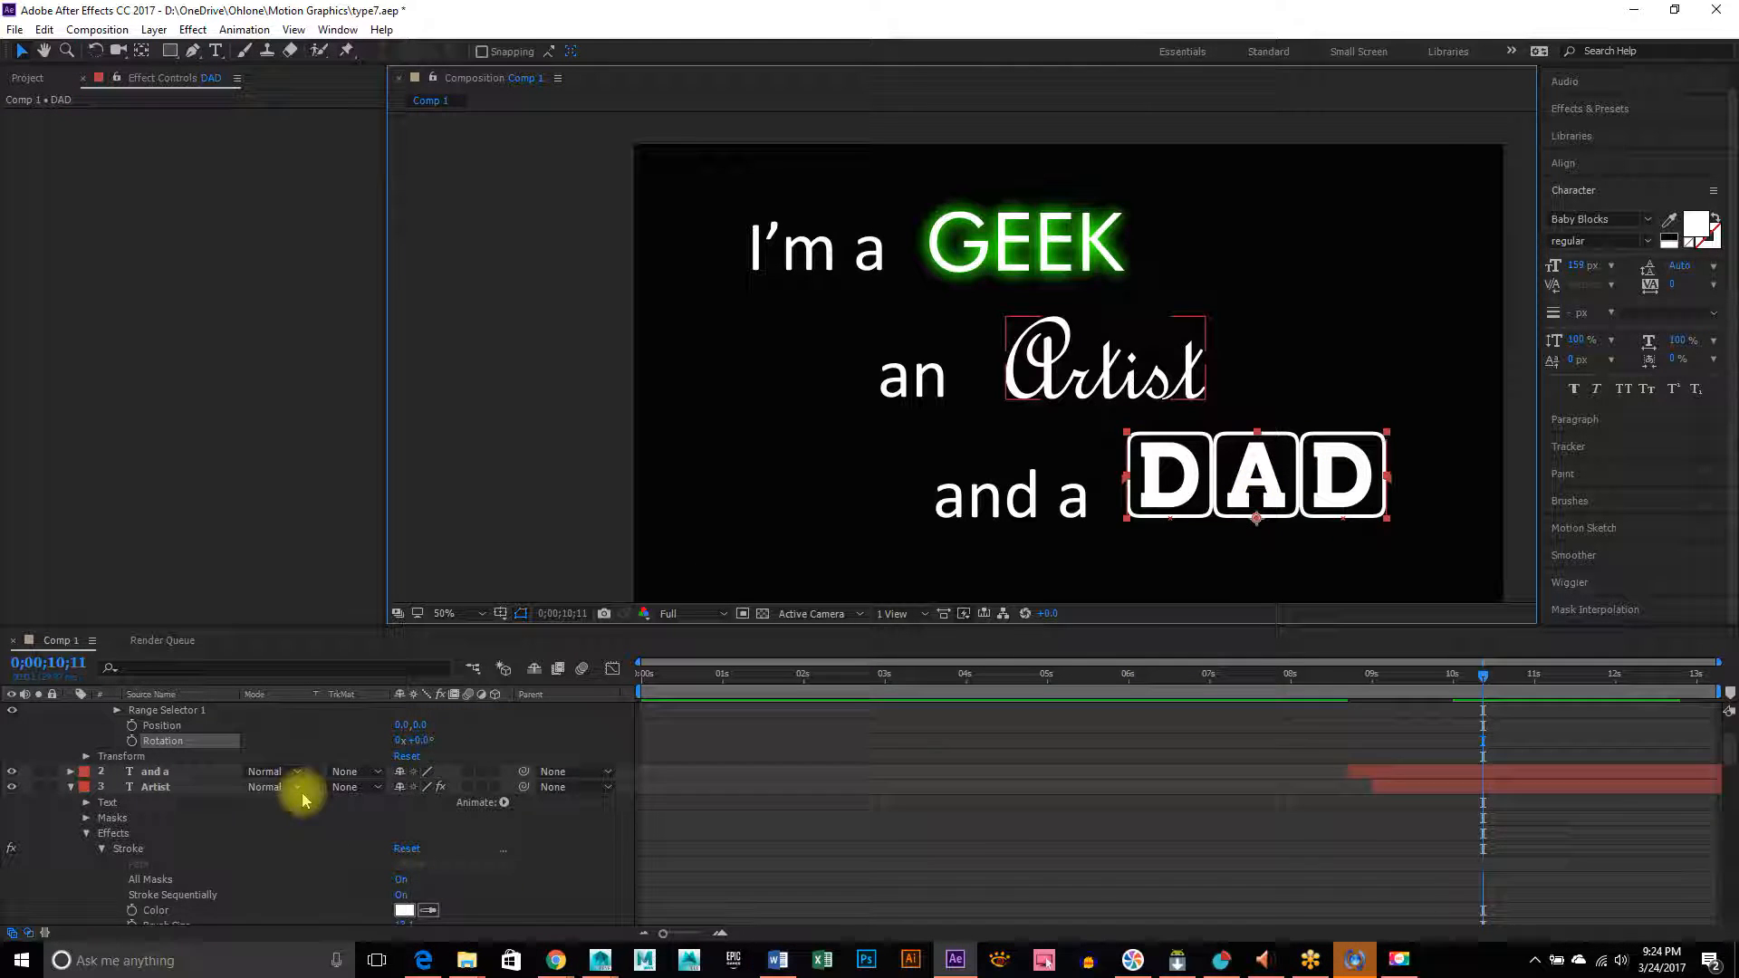
- Expand Range Selector 1 of the DAD layer's animator to expose its Start, End and Offset properties
scroll(299, 798, "up", 1)
scroll(241, 773, "up", 1)
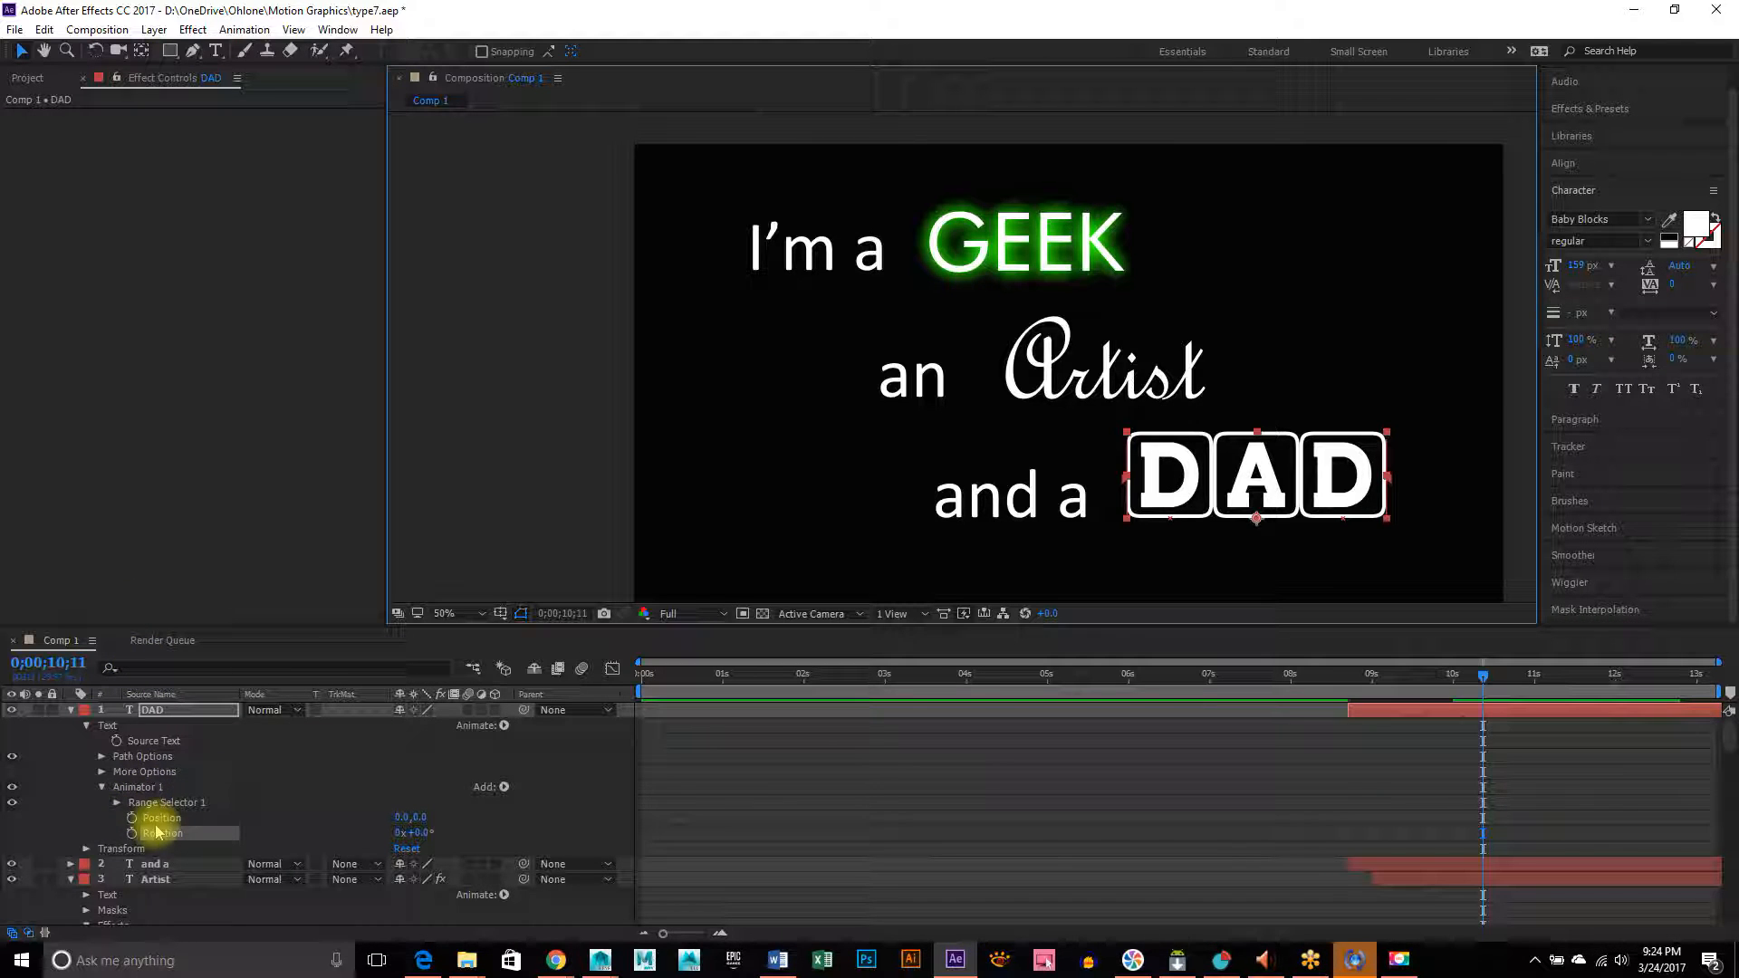
left_click(117, 803)
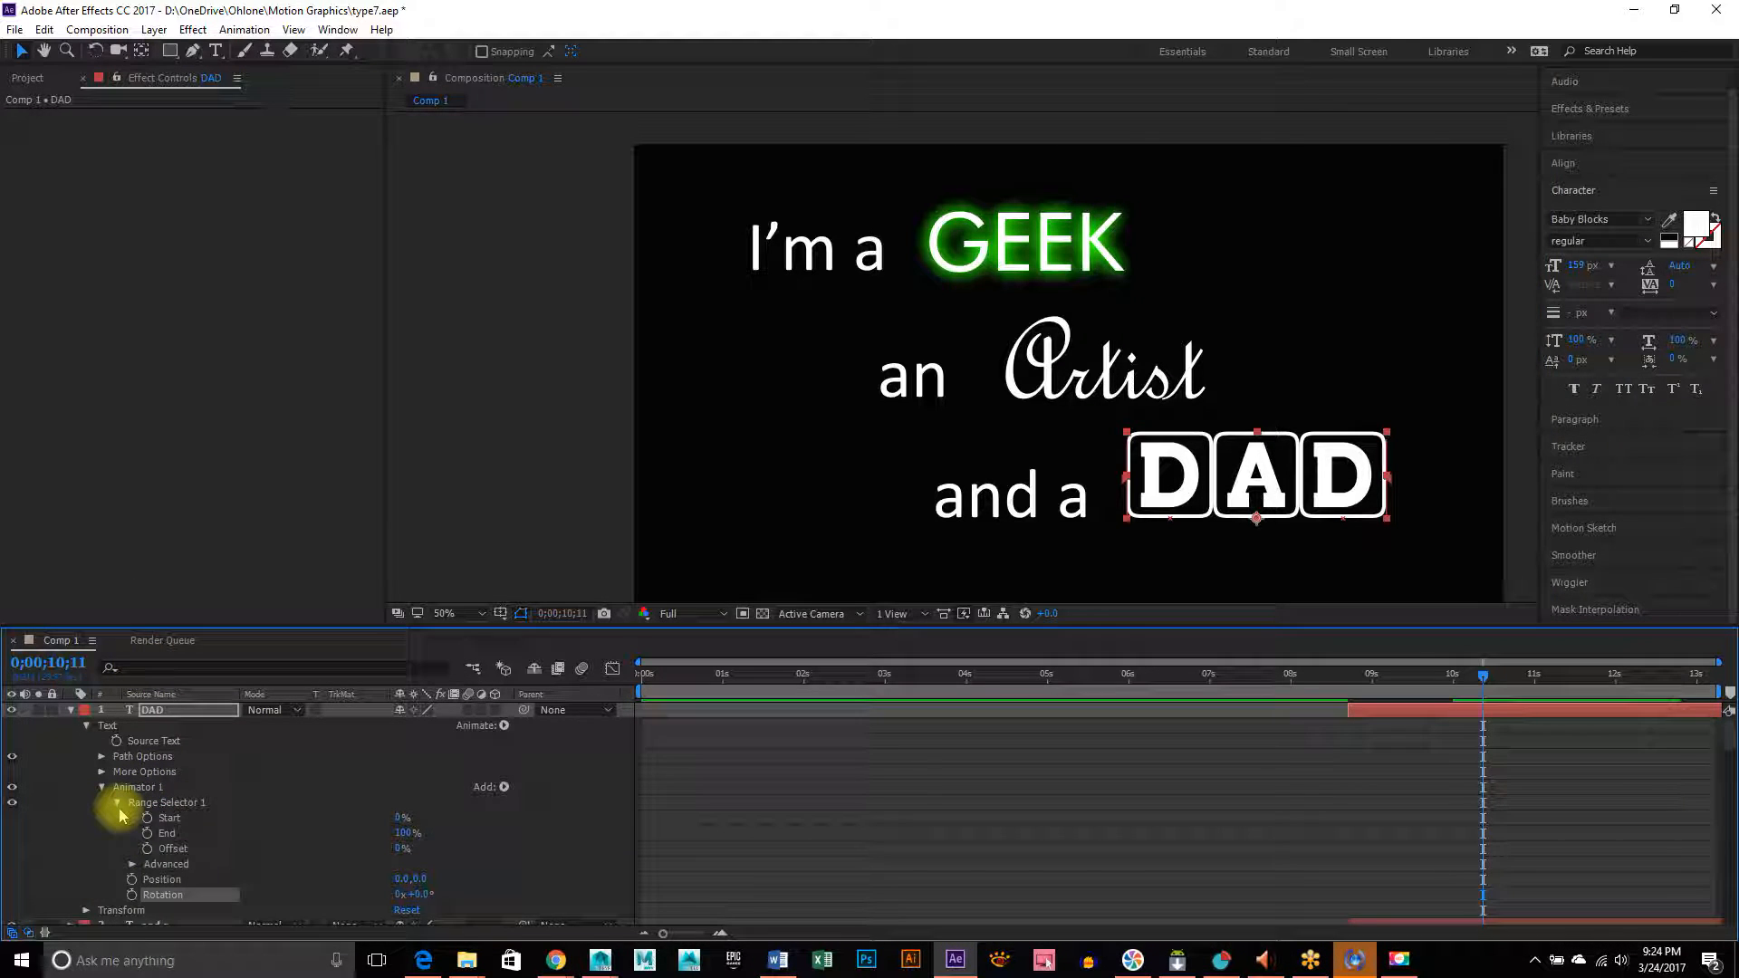
left_click(116, 804)
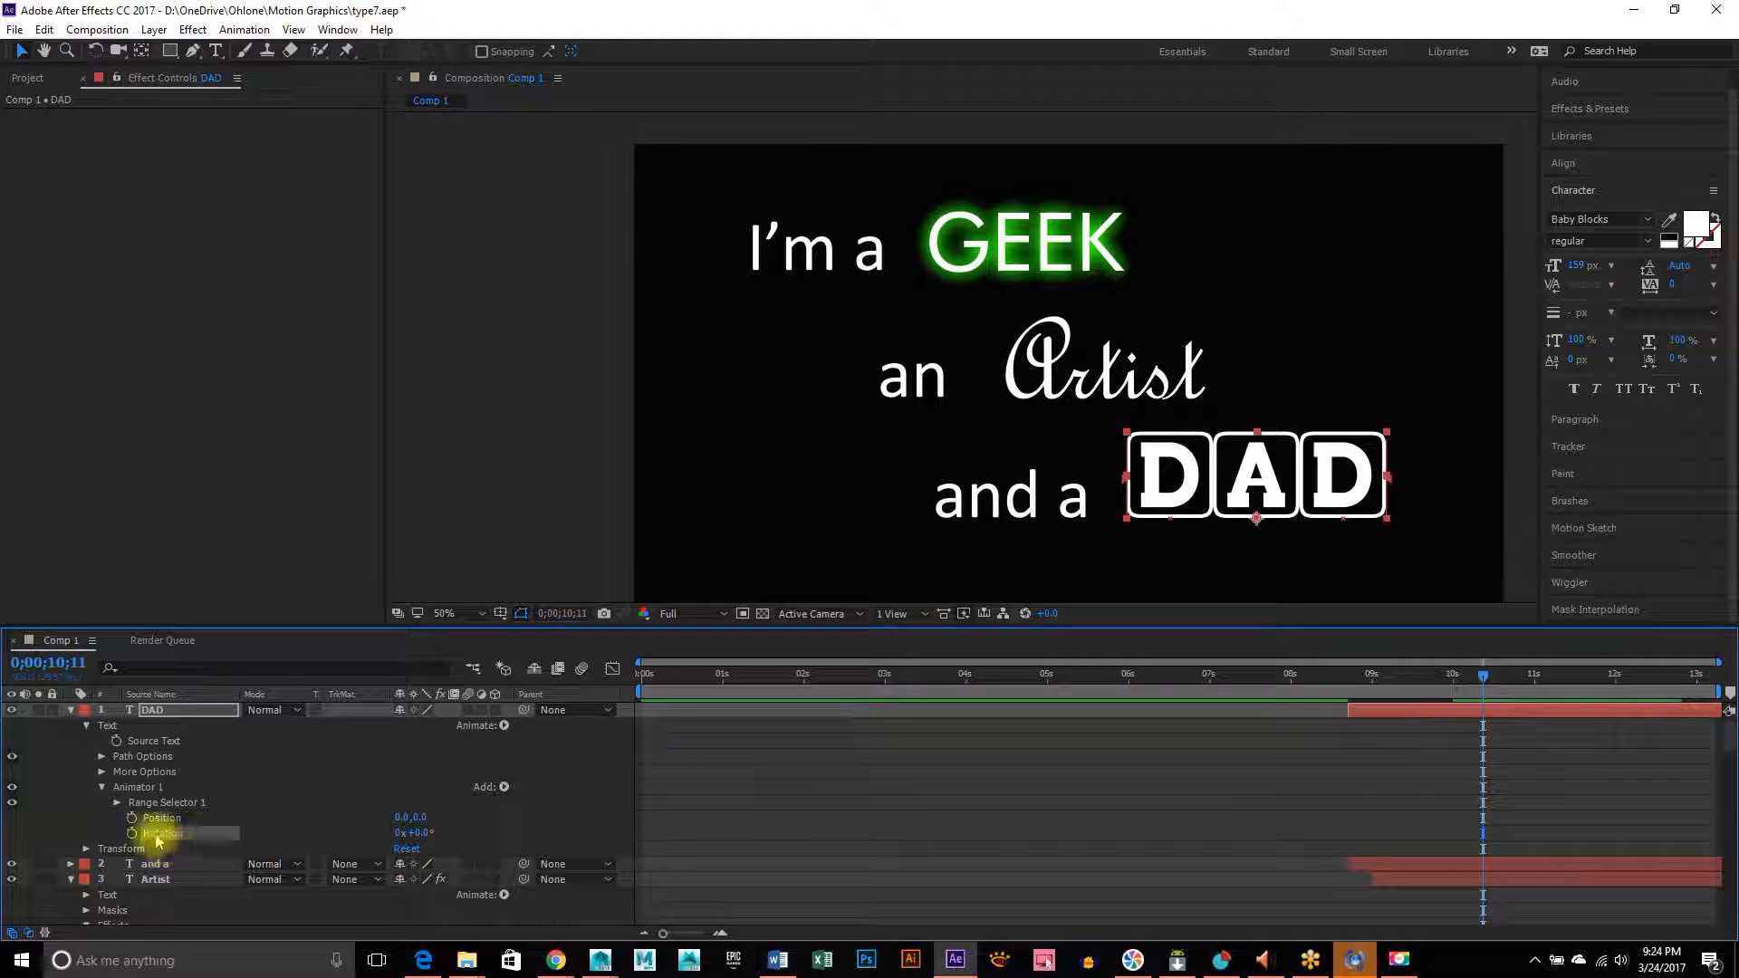
left_click(115, 805)
scroll(353, 813, "down", 2)
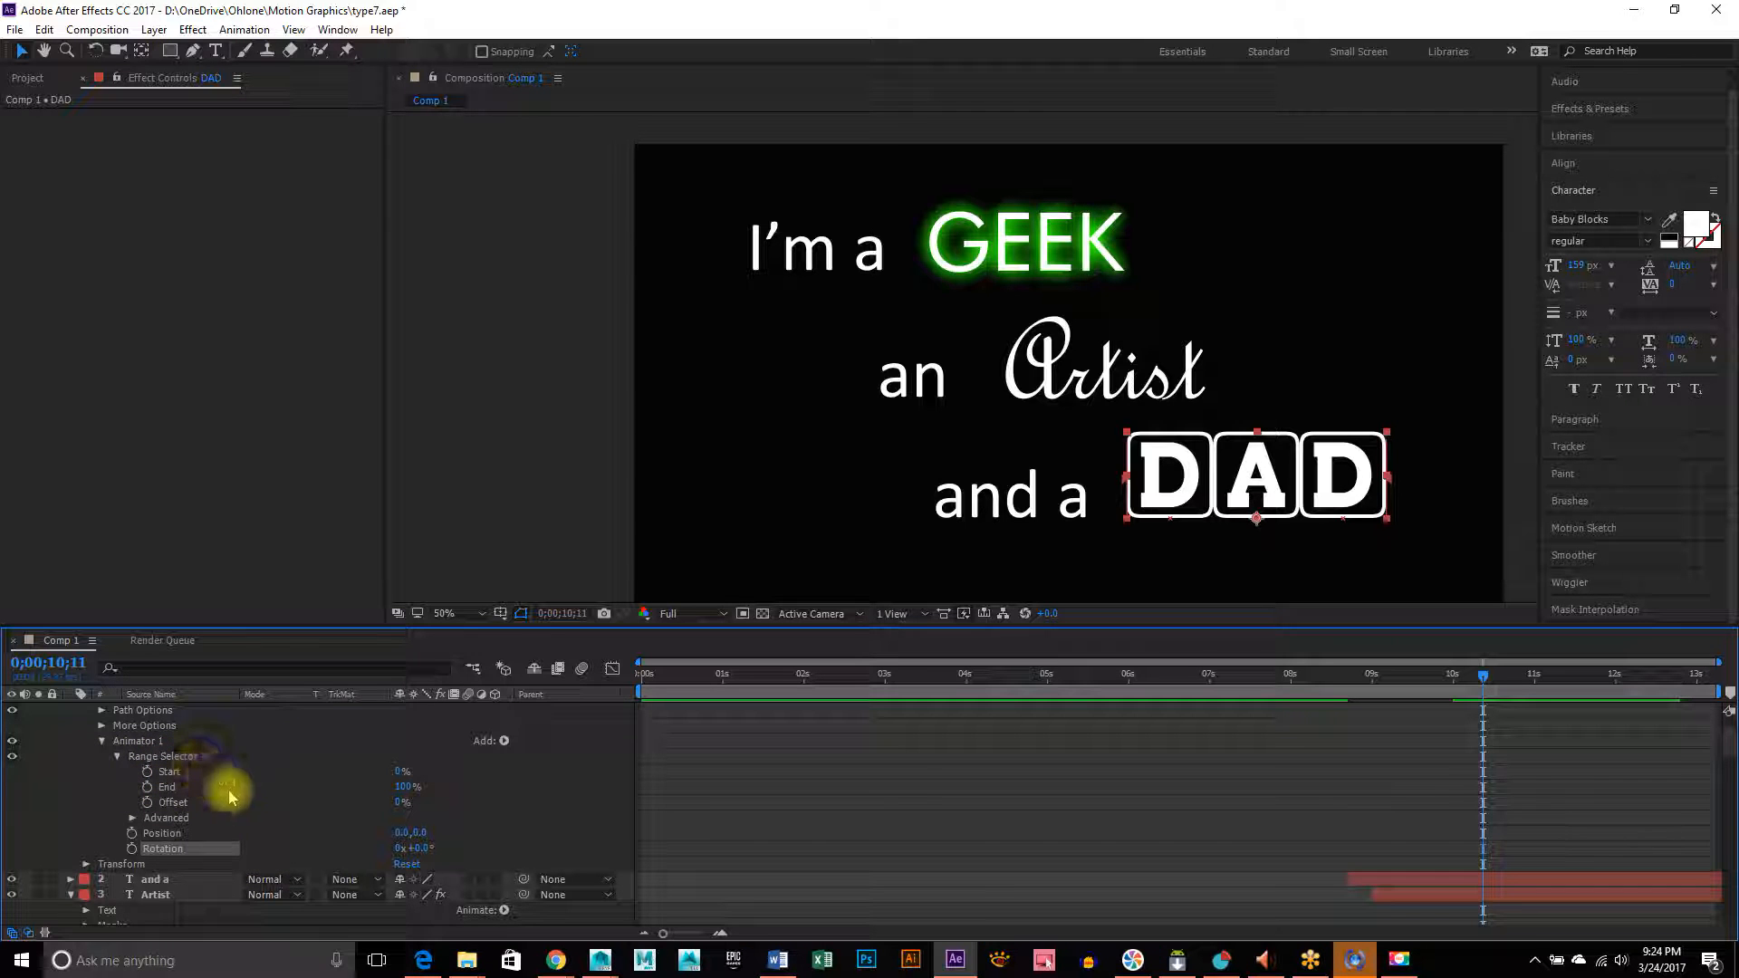
- Try rotating the DAD characters about 160° with the animator, undo that, and set the animator's Position to 0, 89
left_click_drag(420, 846, 602, 892)
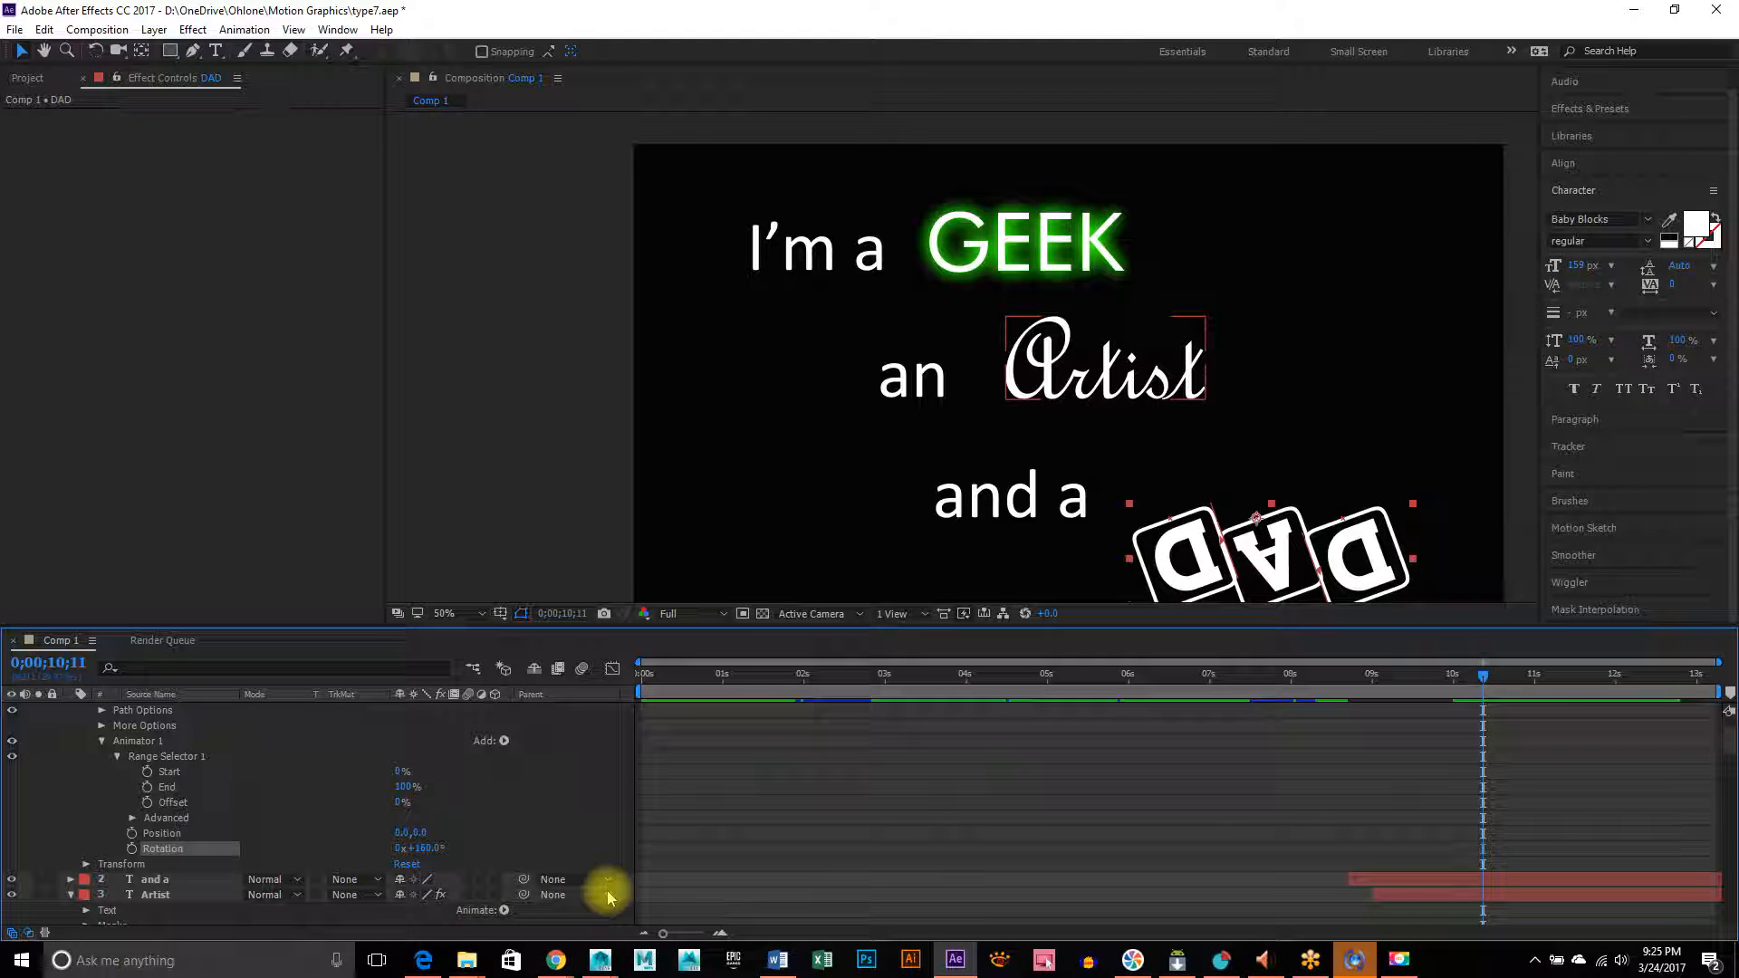
key("ctrl+z")
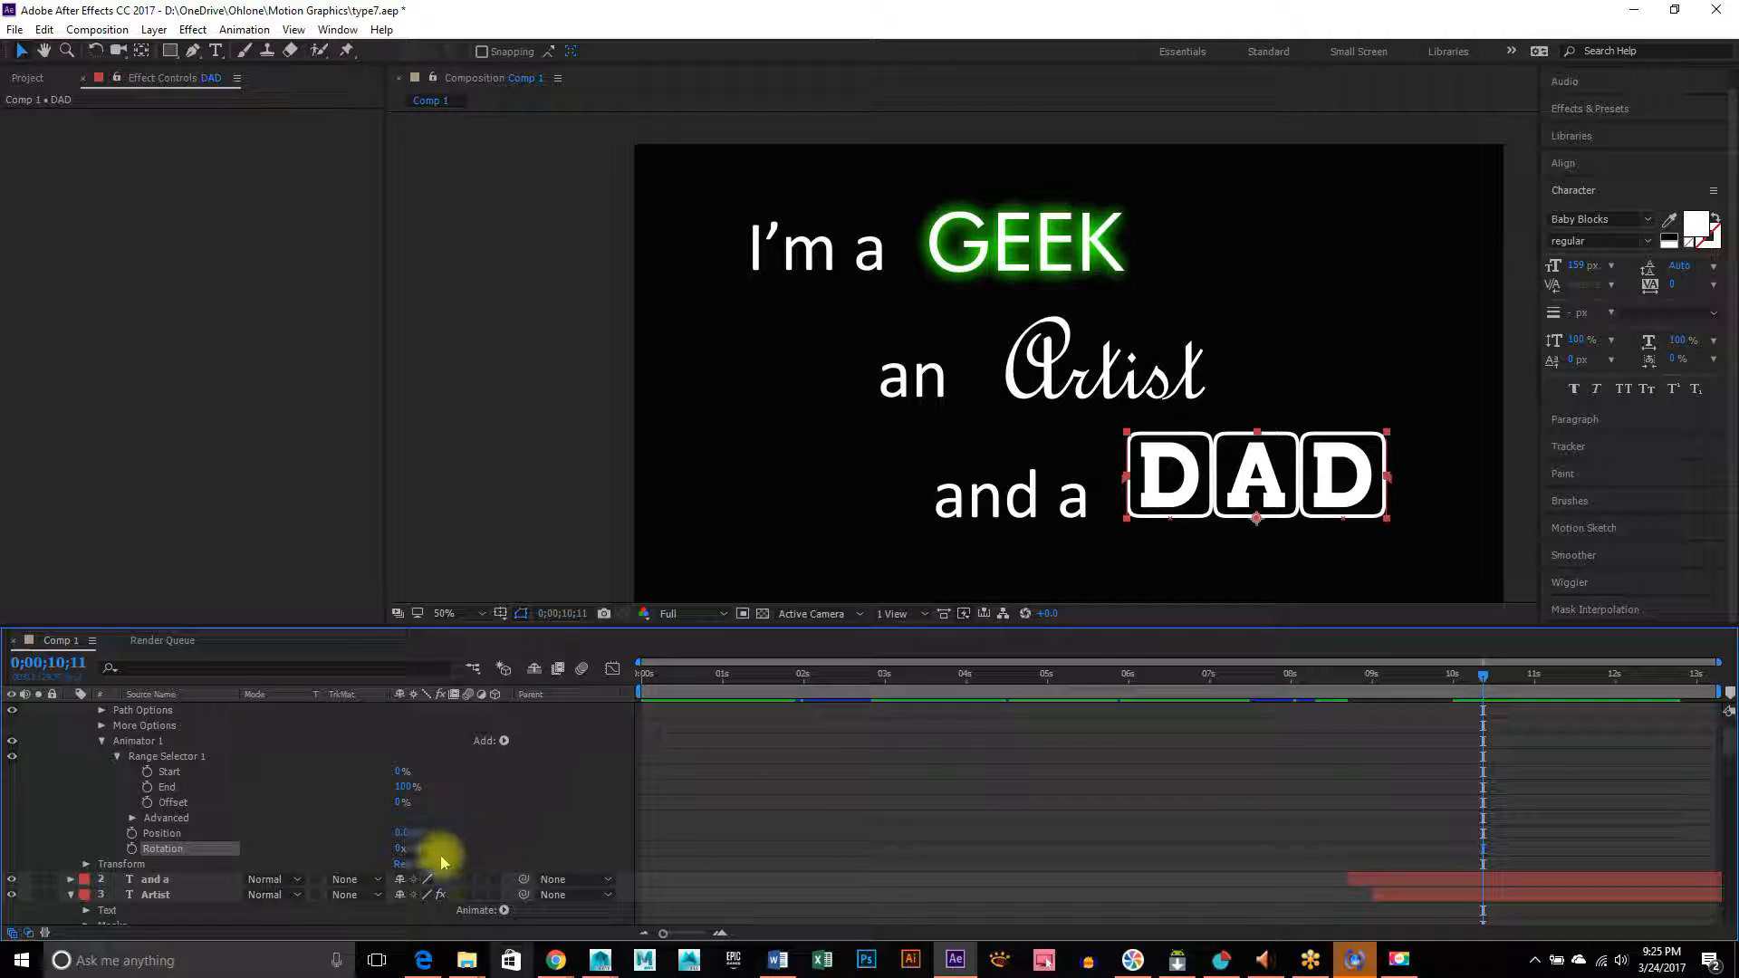
left_click_drag(418, 835, 407, 885)
key("ctrl+z")
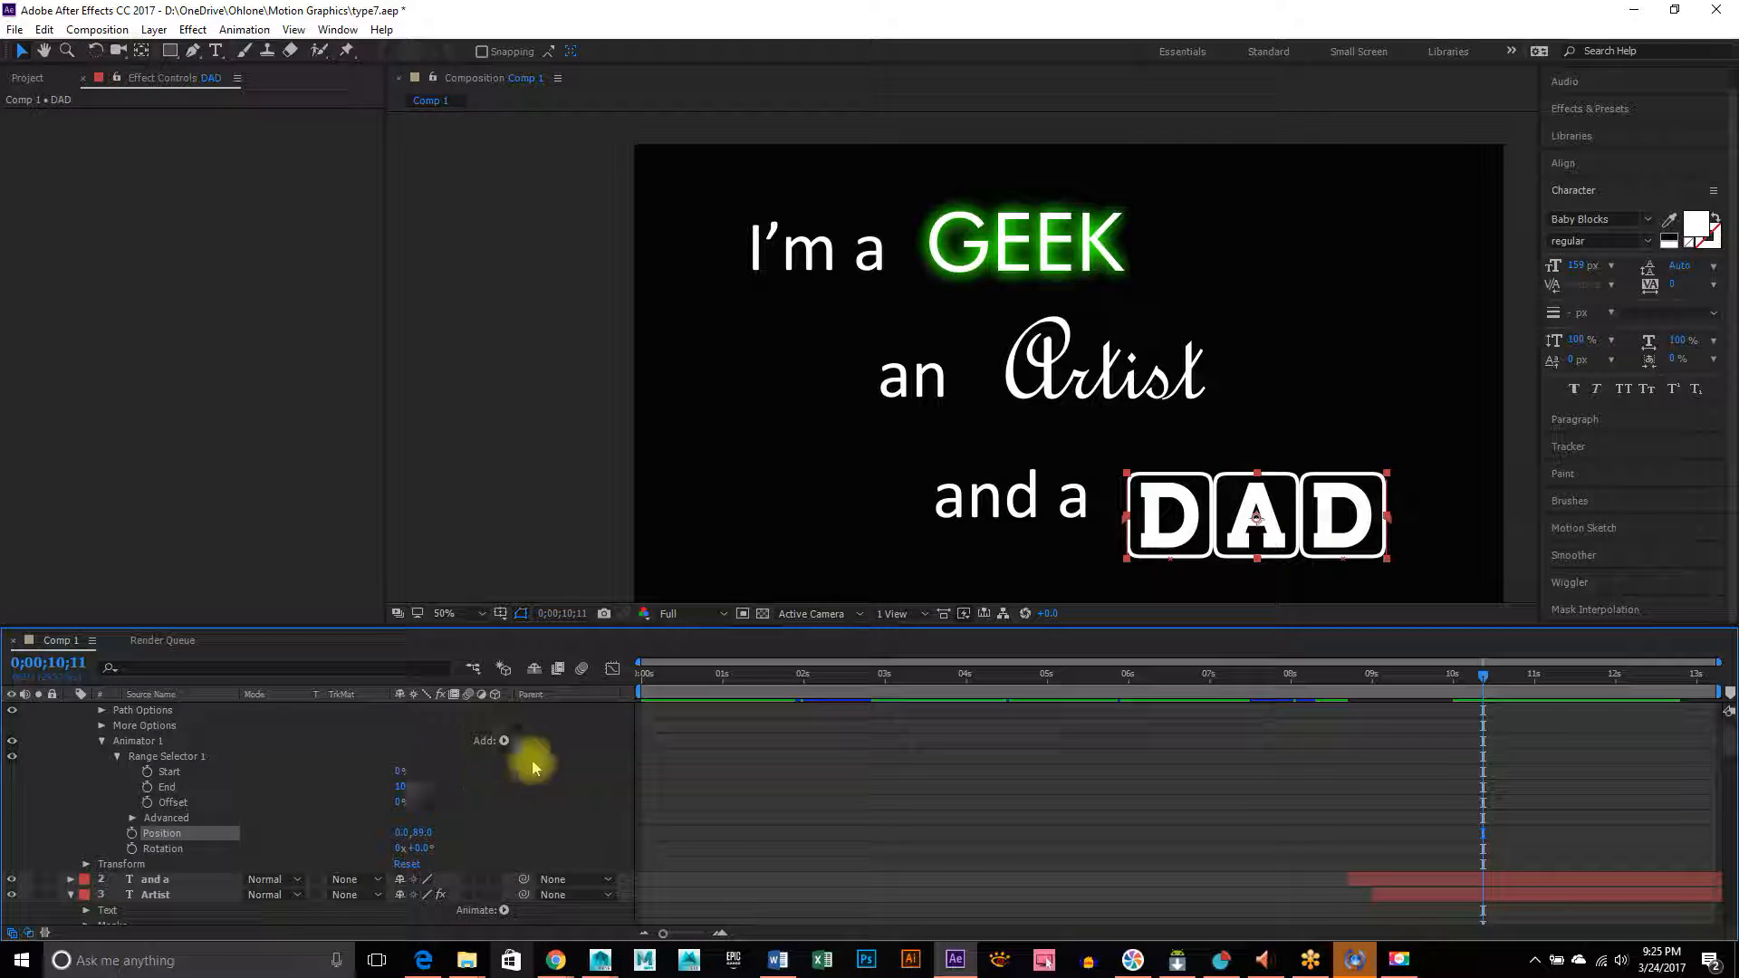
- Examine the Advanced options of the DAD layer's Range Selector 1, then collapse them
scroll(388, 758, "up", 2)
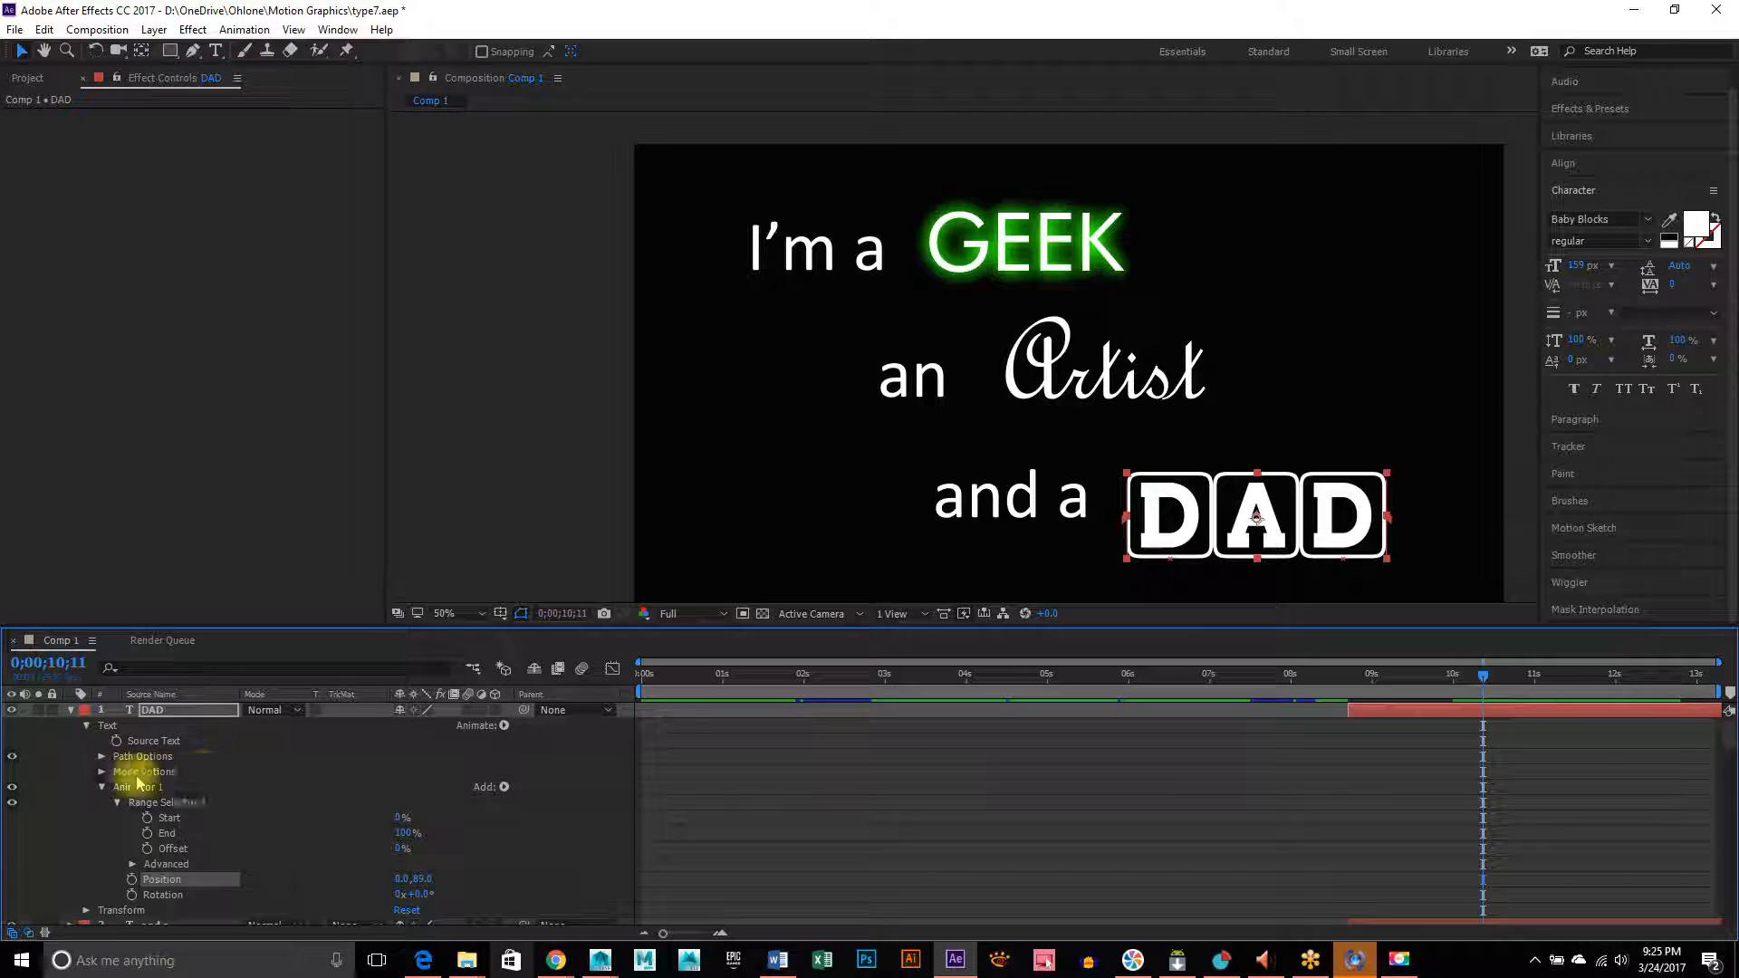
scroll(465, 776, "down", 2)
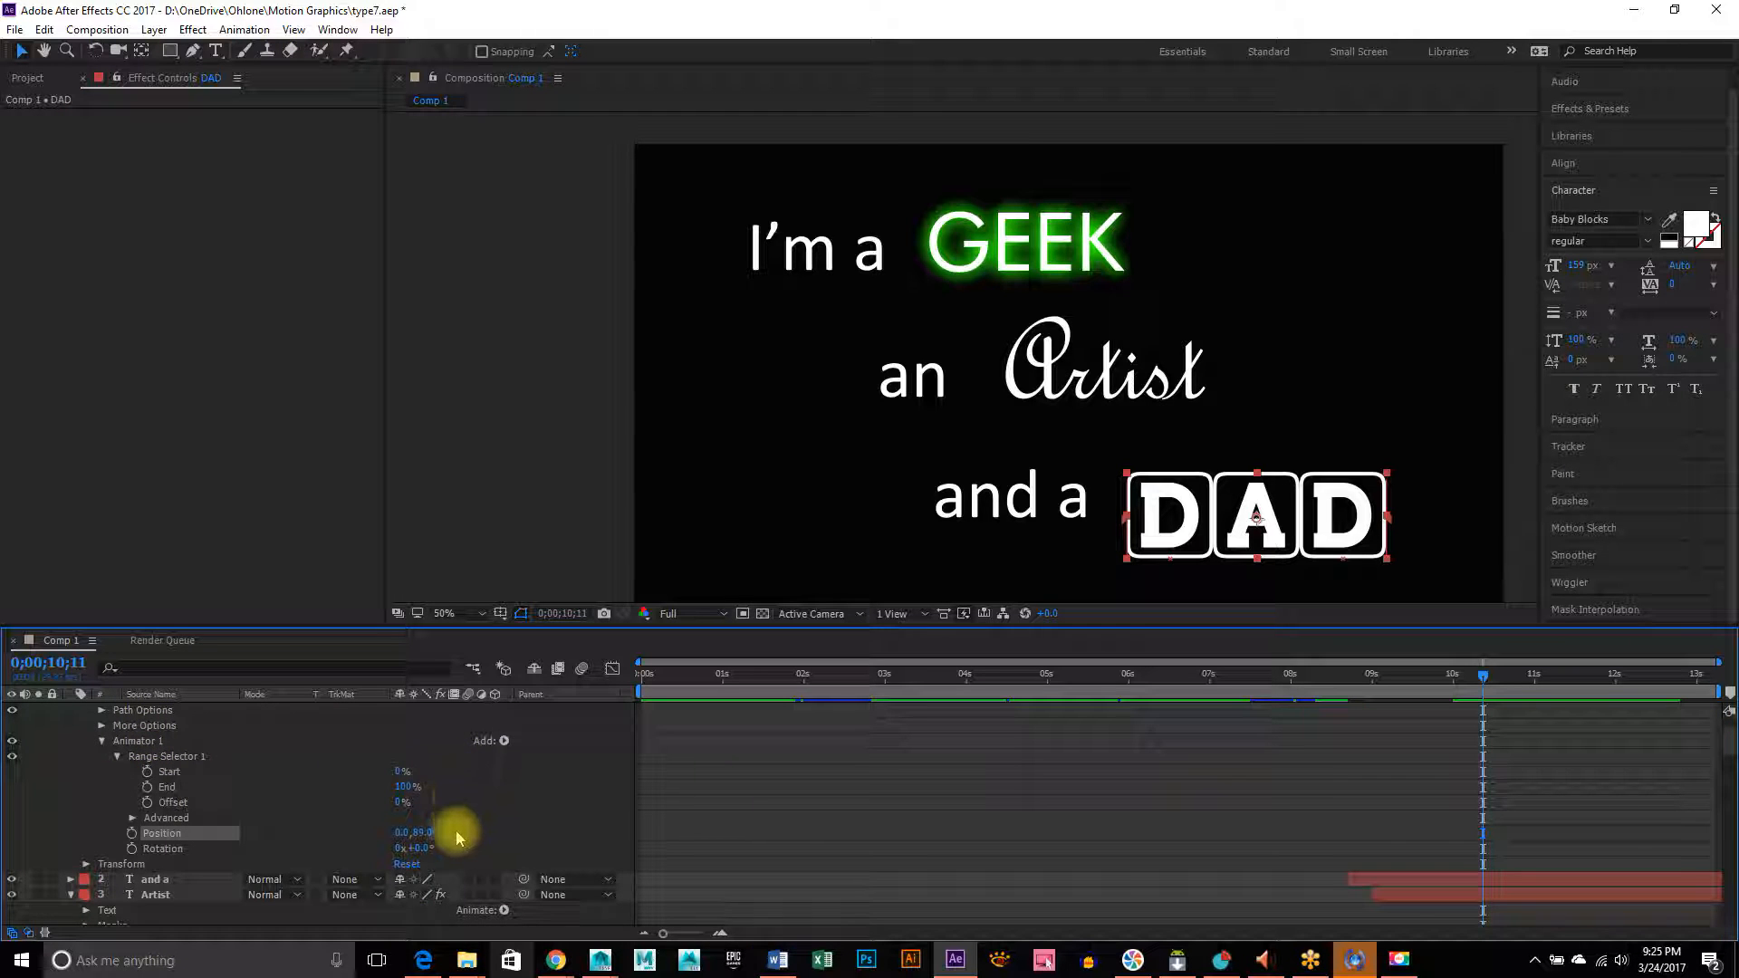
left_click(132, 819)
scroll(552, 802, "down", 3)
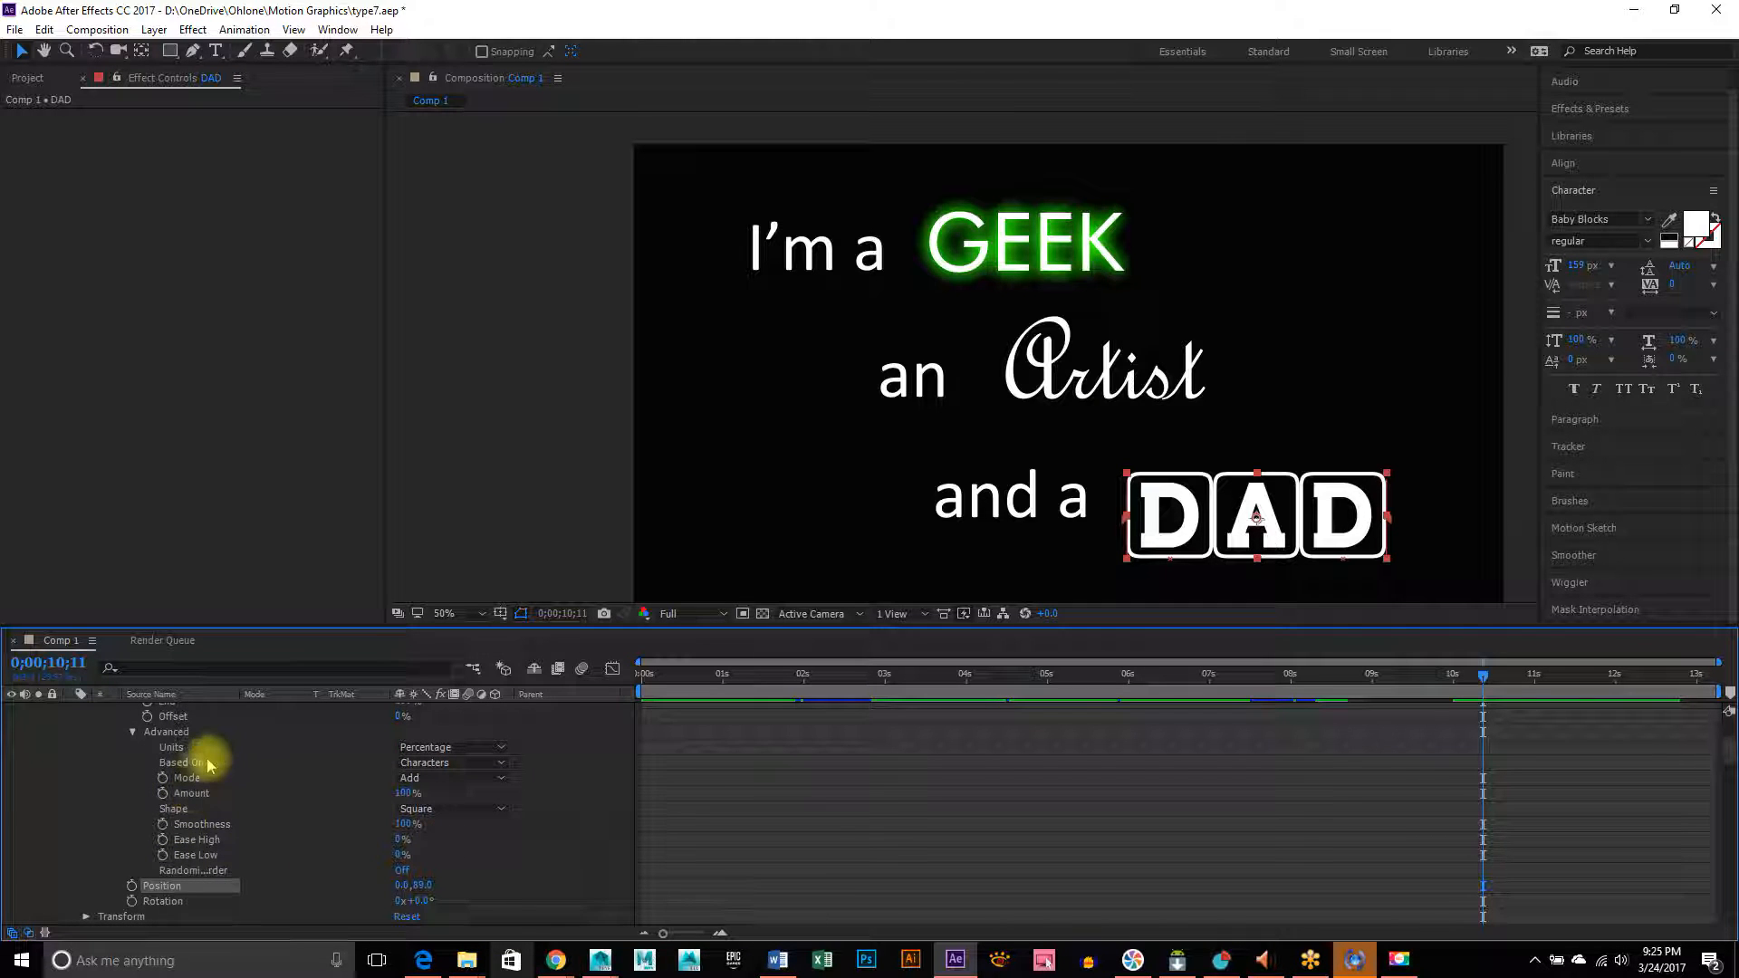
scroll(290, 808, "up", 2)
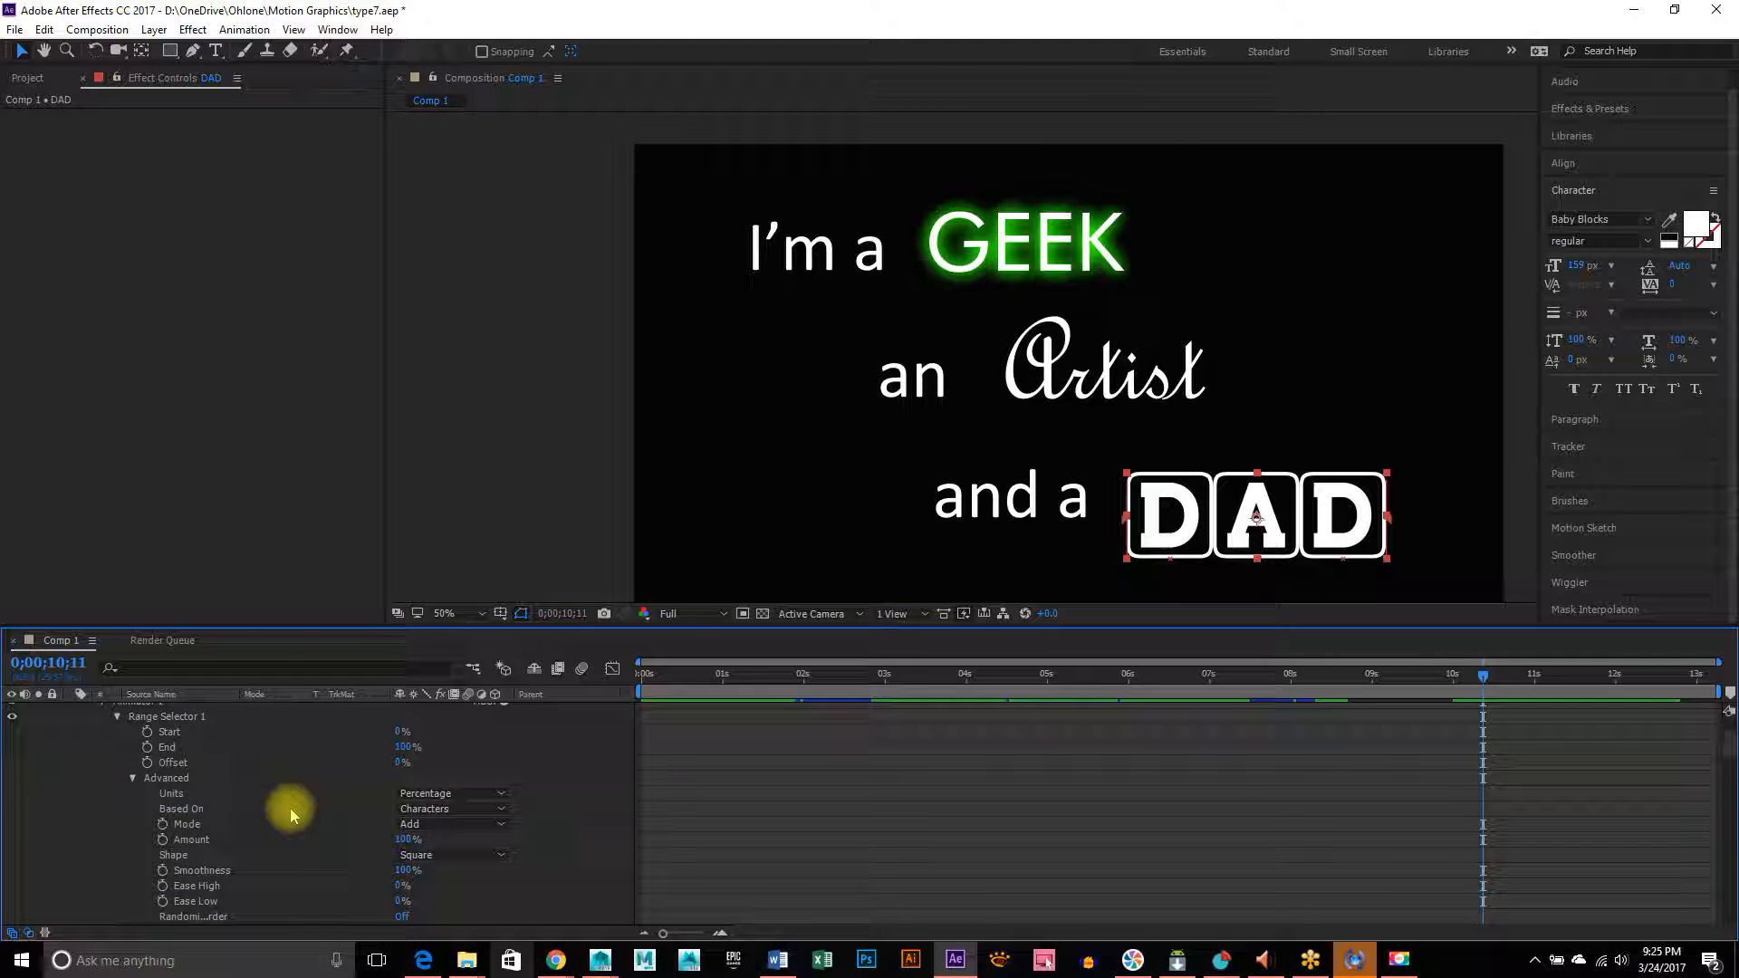
left_click(133, 779)
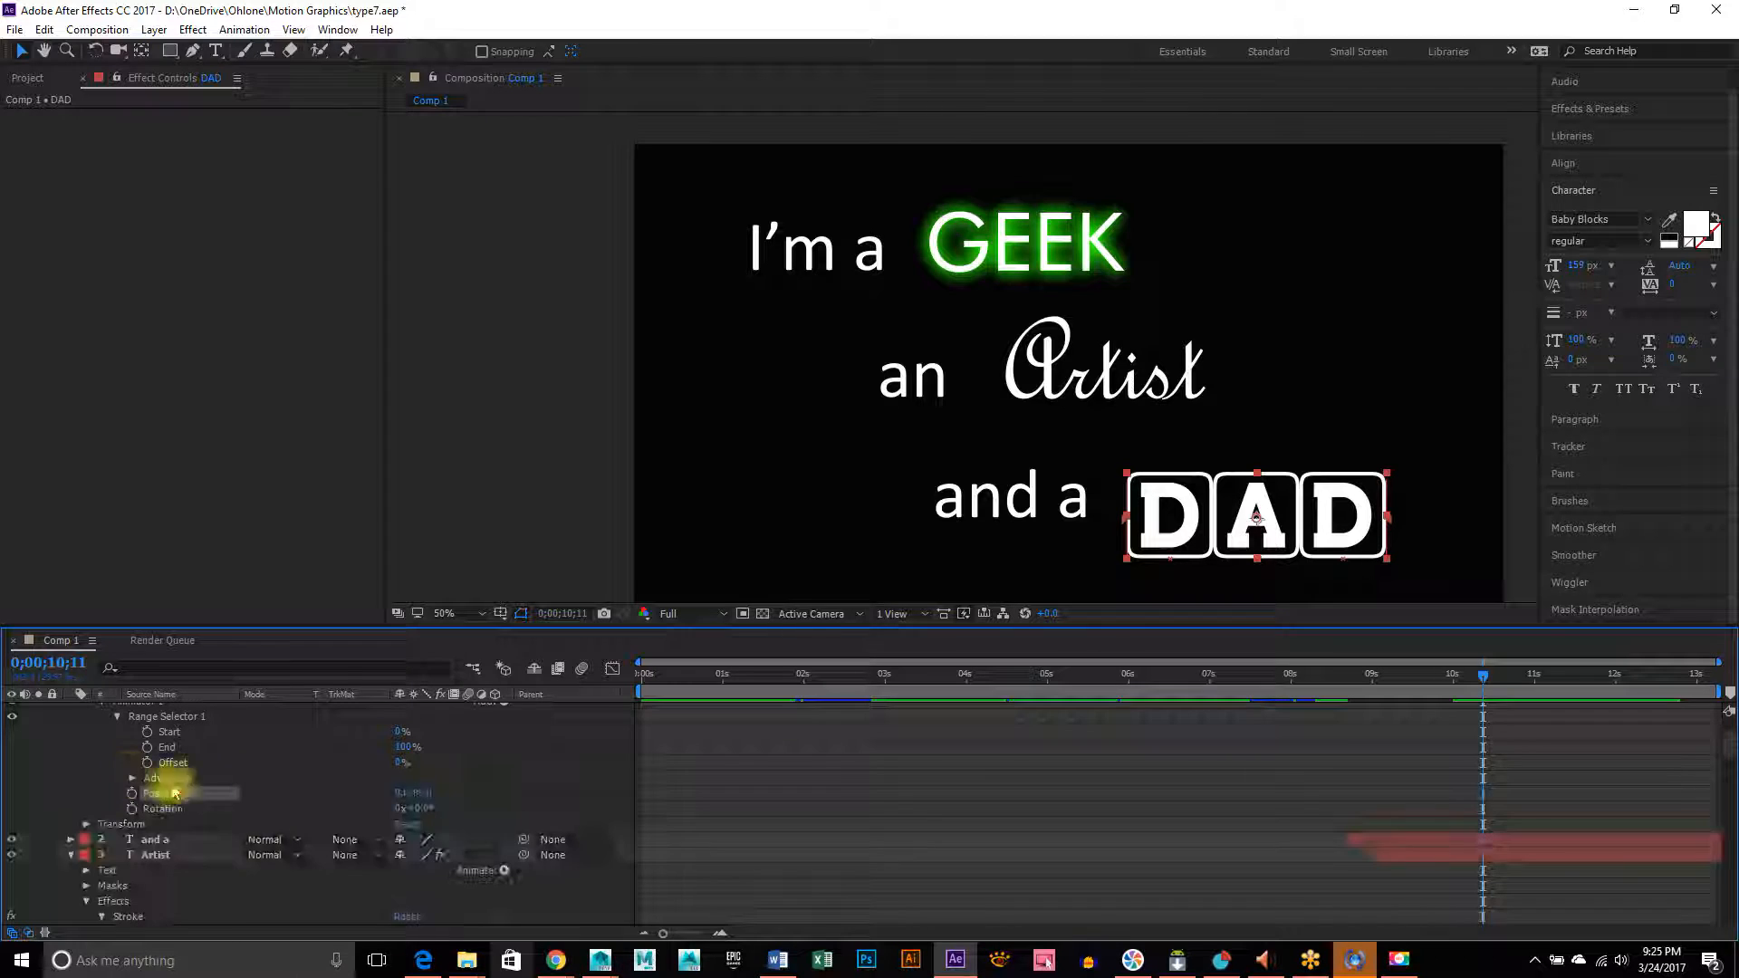
- Try scrubbing the animator's Rotation revolutions and a Range Selector Offset of about -12% on DAD, undoing both changes
left_click_drag(400, 816, 509, 819)
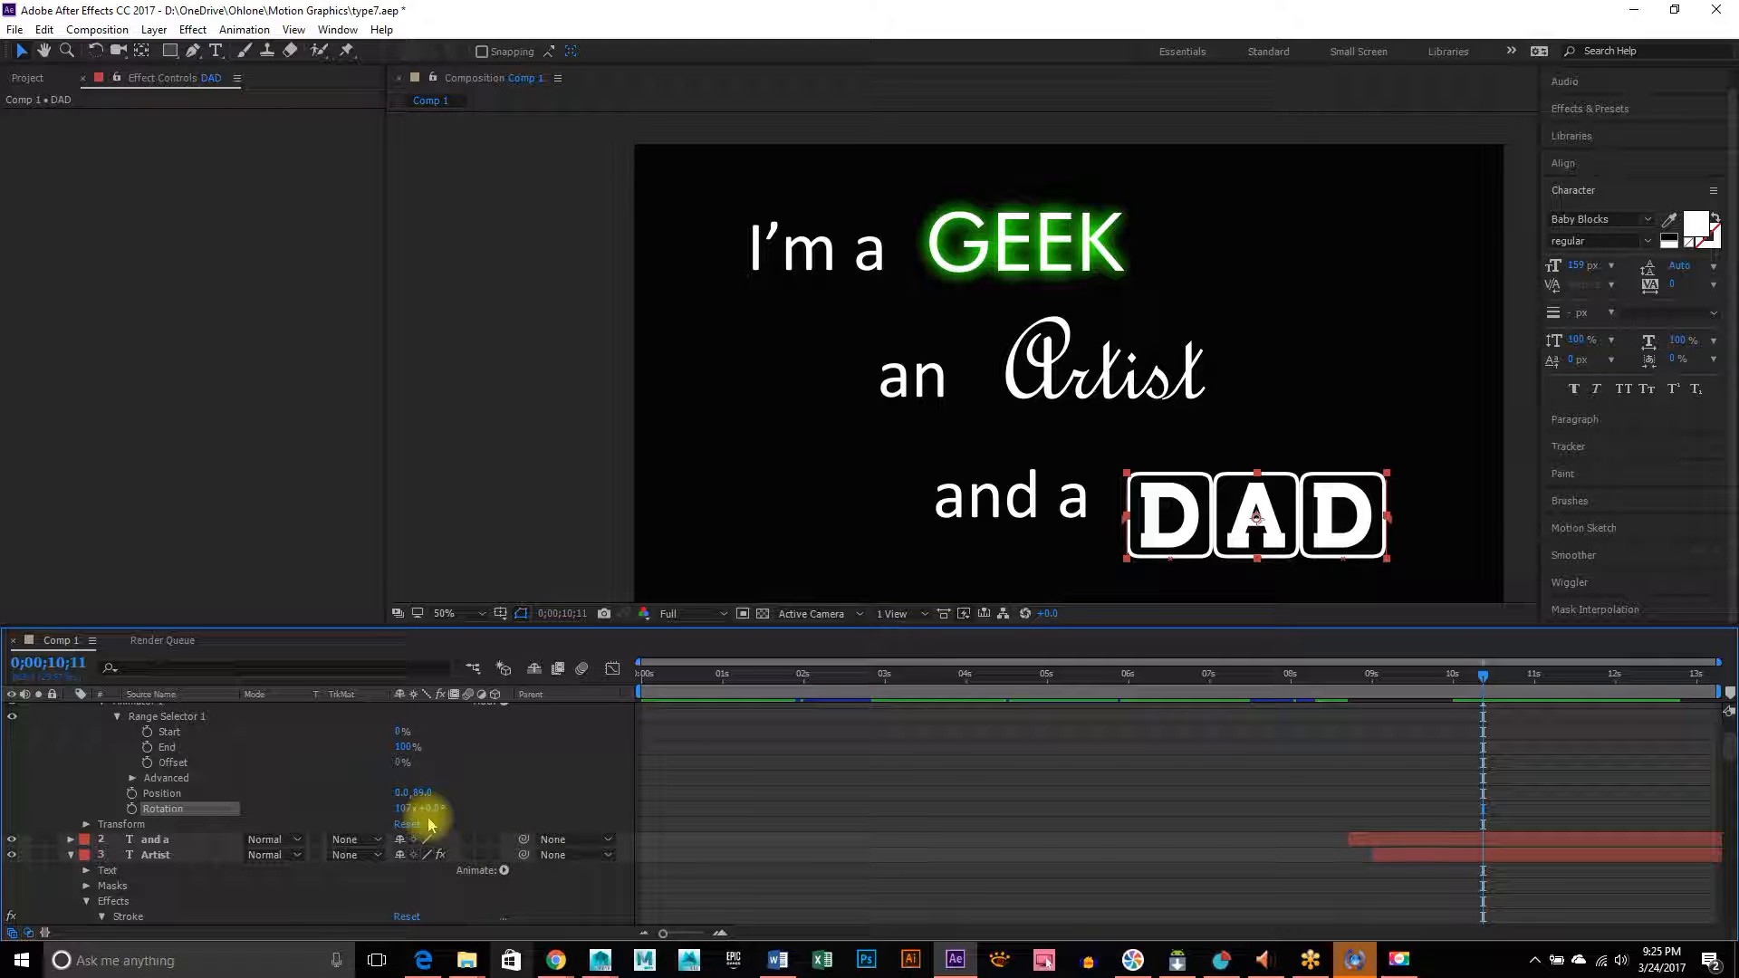
key("ctrl+z")
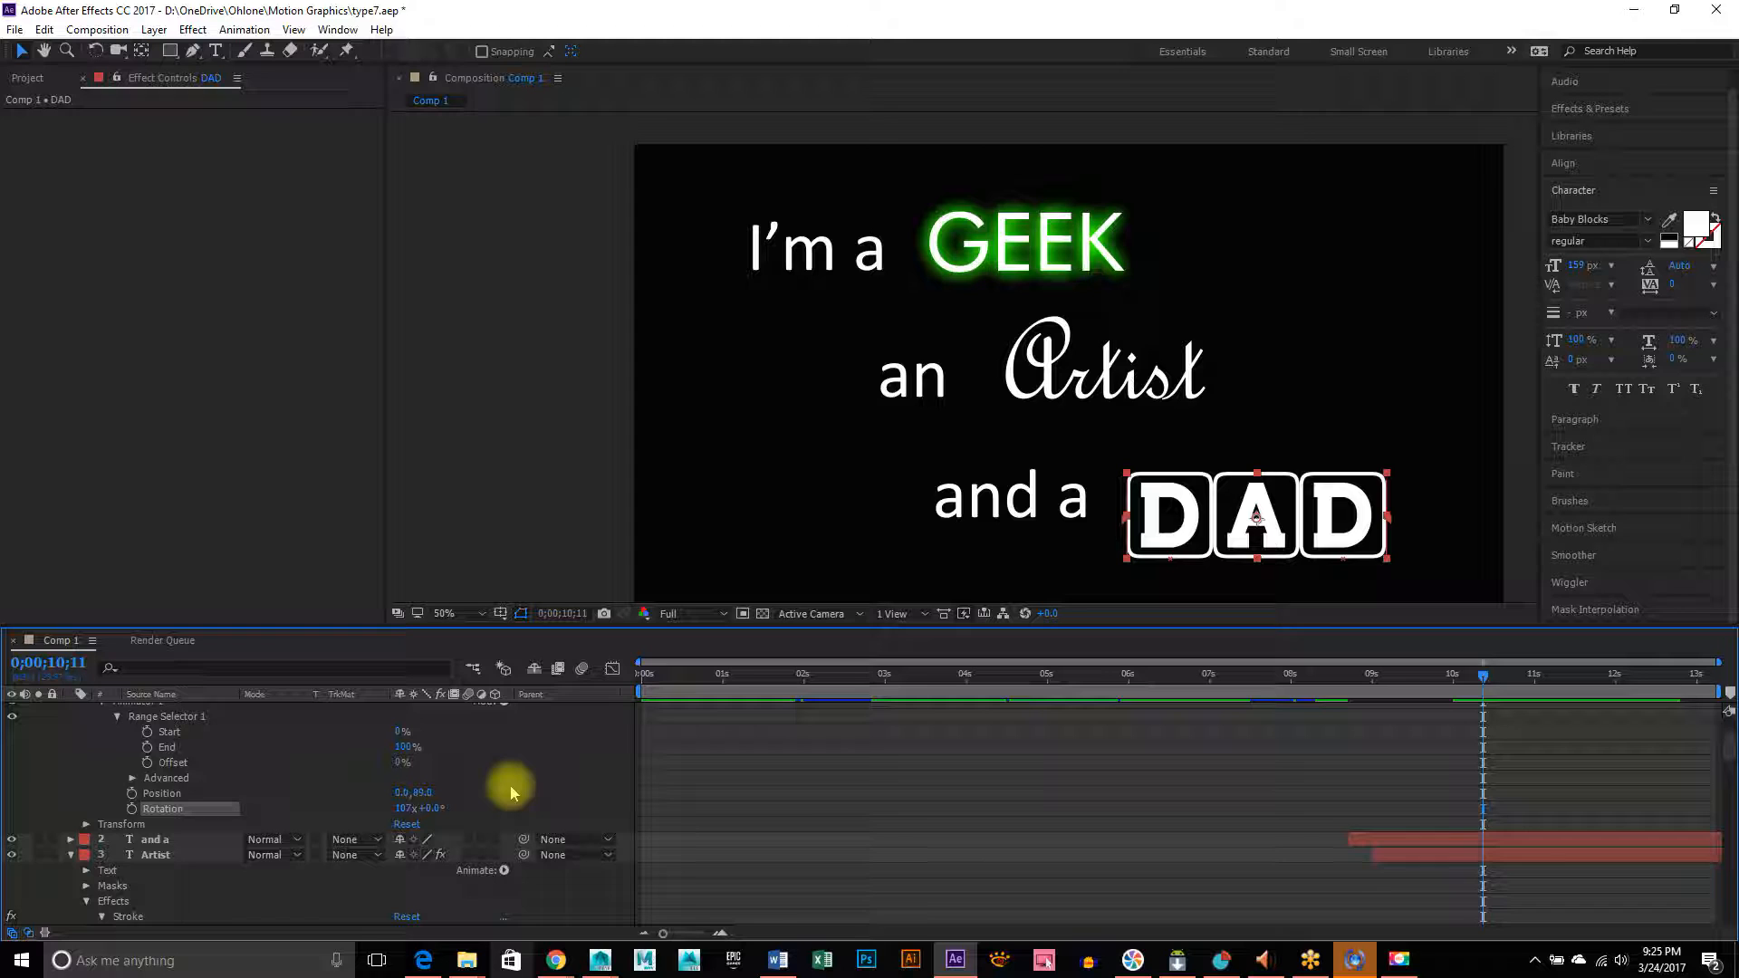
key("ctrl+z")
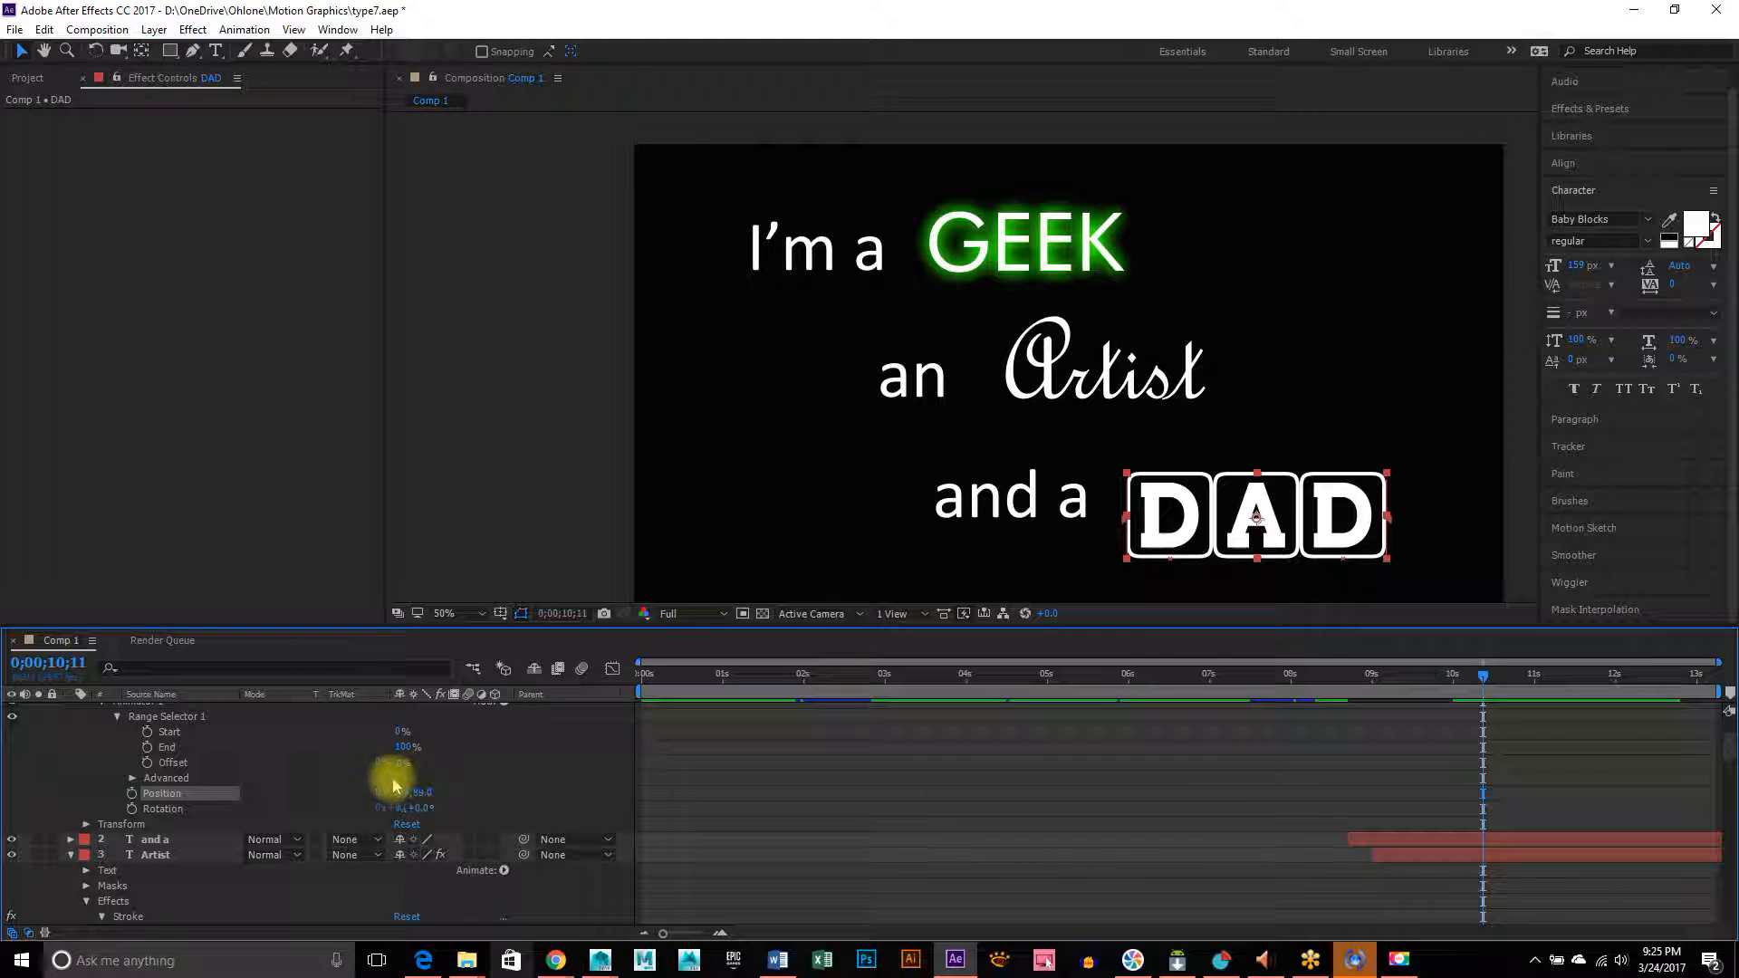
left_click_drag(399, 762, 498, 796)
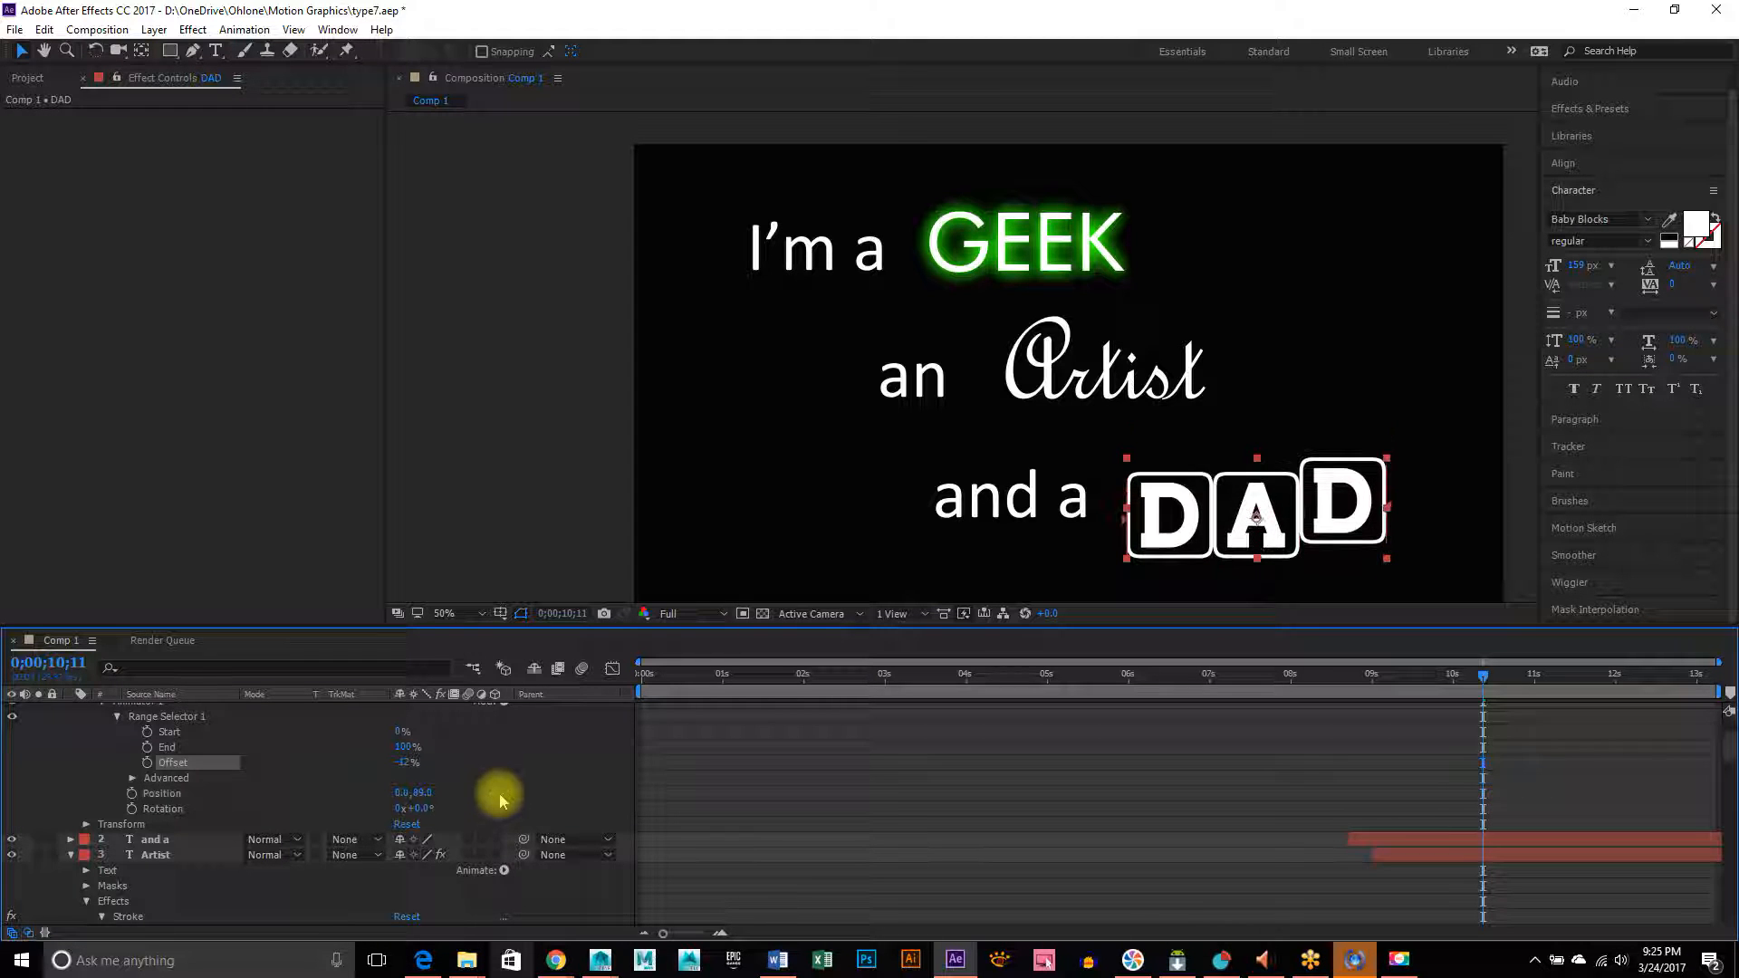
key("ctrl+z")
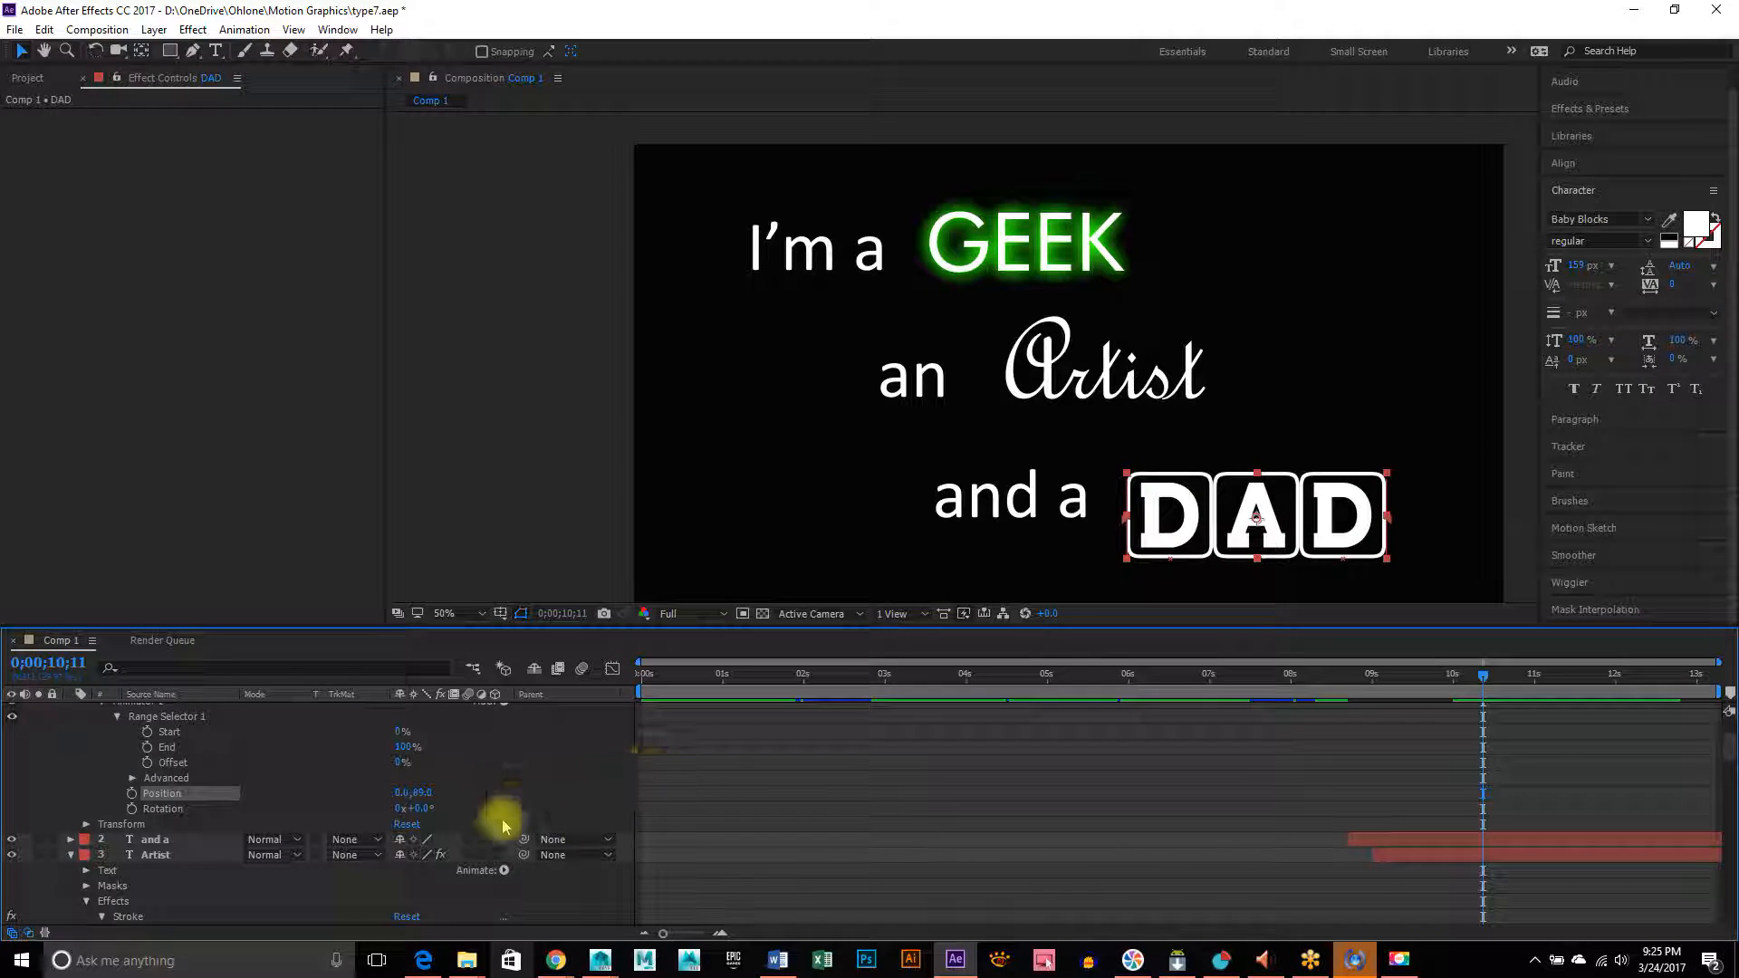
- Set the DAD animator's Position to 0, 176 and try rotating its characters about 128°, undoing the rotation
left_click_drag(422, 799, 467, 795)
left_click_drag(492, 796, 544, 821)
key("ctrl+z")
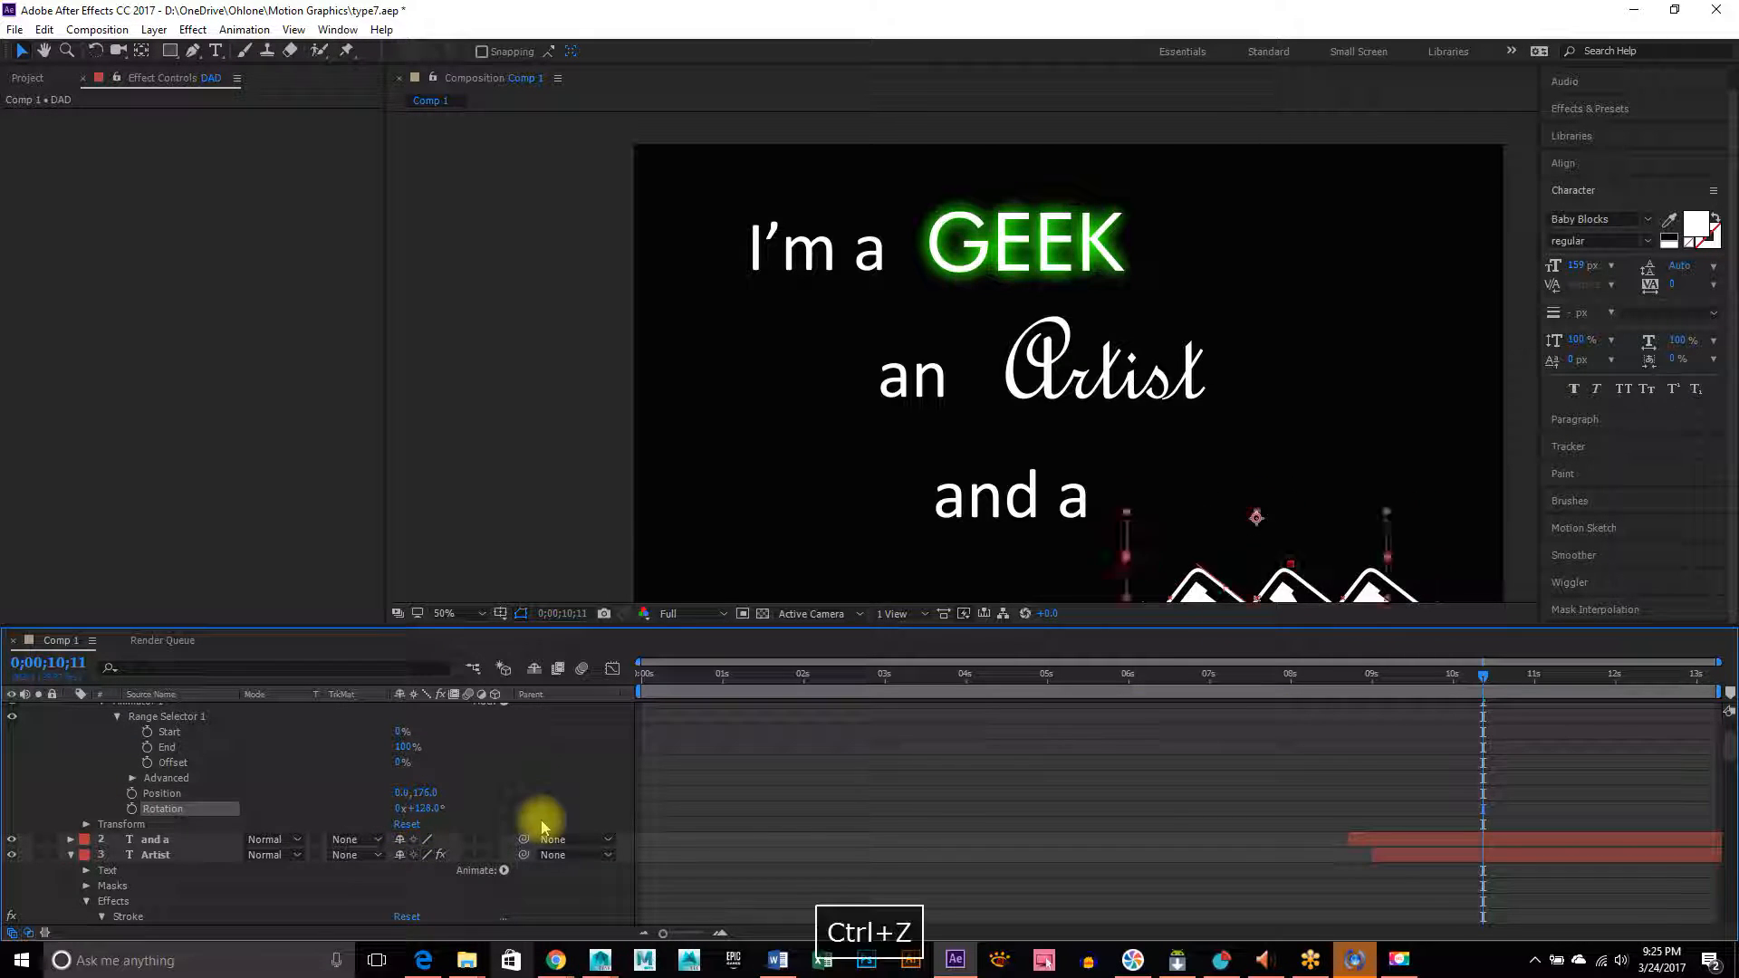
- Try a vertical Position of about 38 with rotated DAD characters, then undo both the rotation and position changes
left_click_drag(429, 801, 288, 813)
left_click_drag(416, 811, 1227, 870)
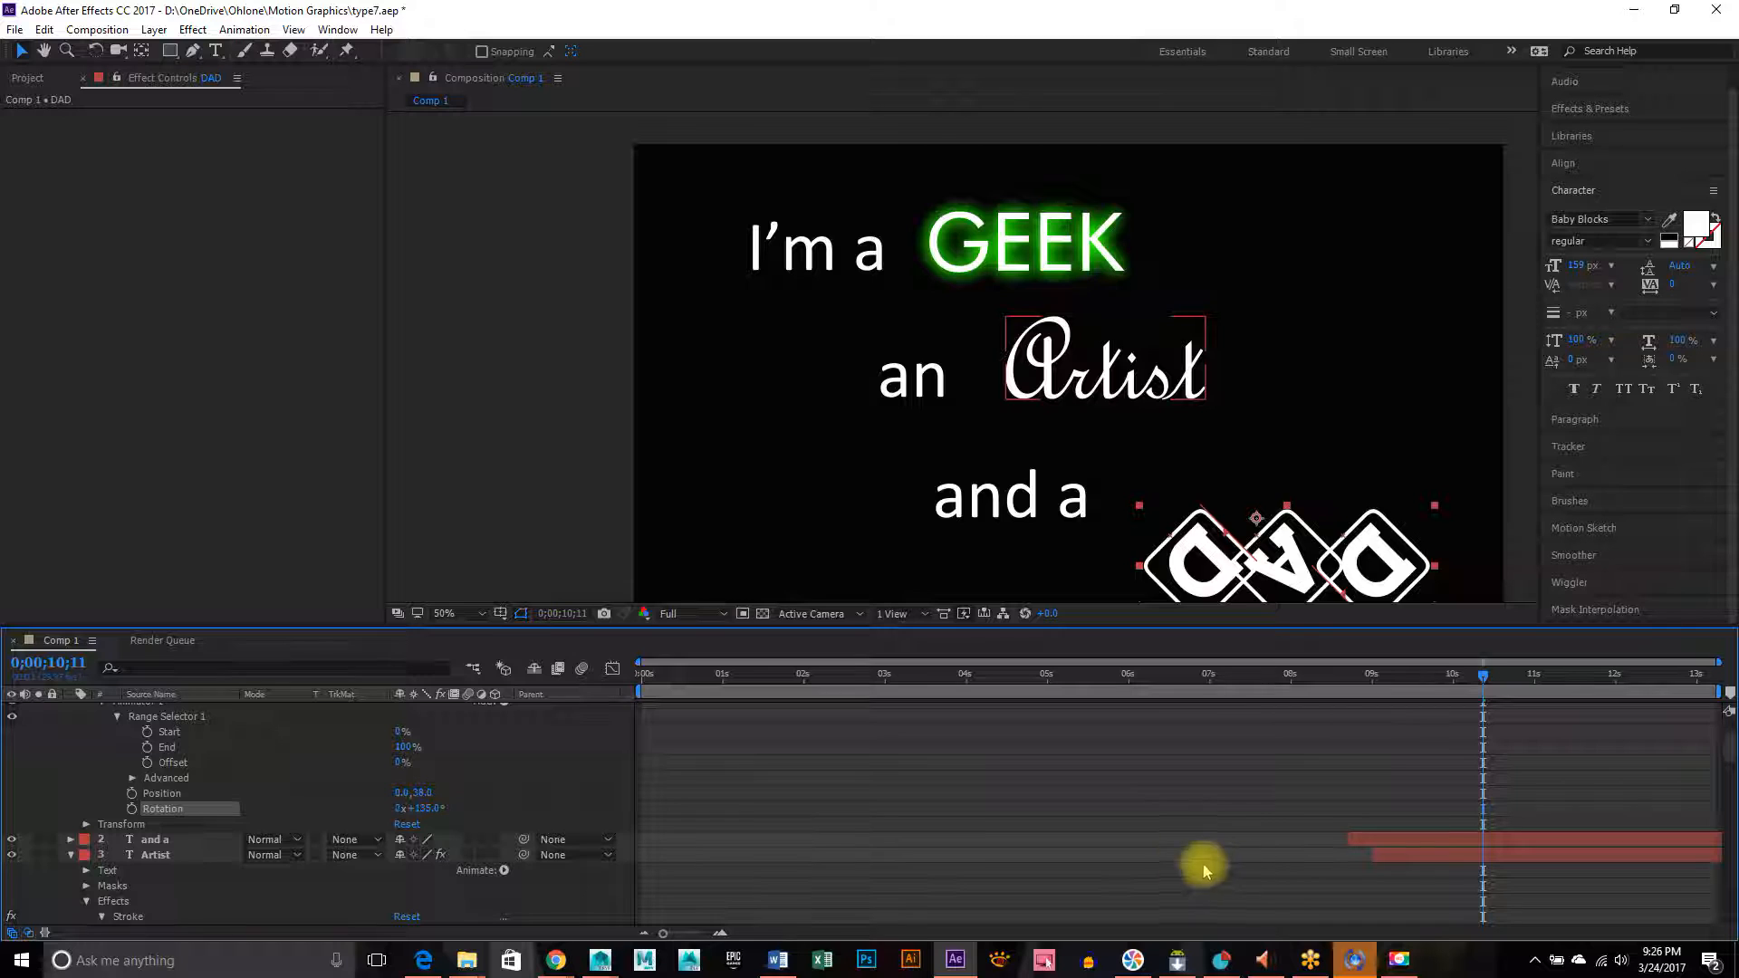
key("ctrl+z")
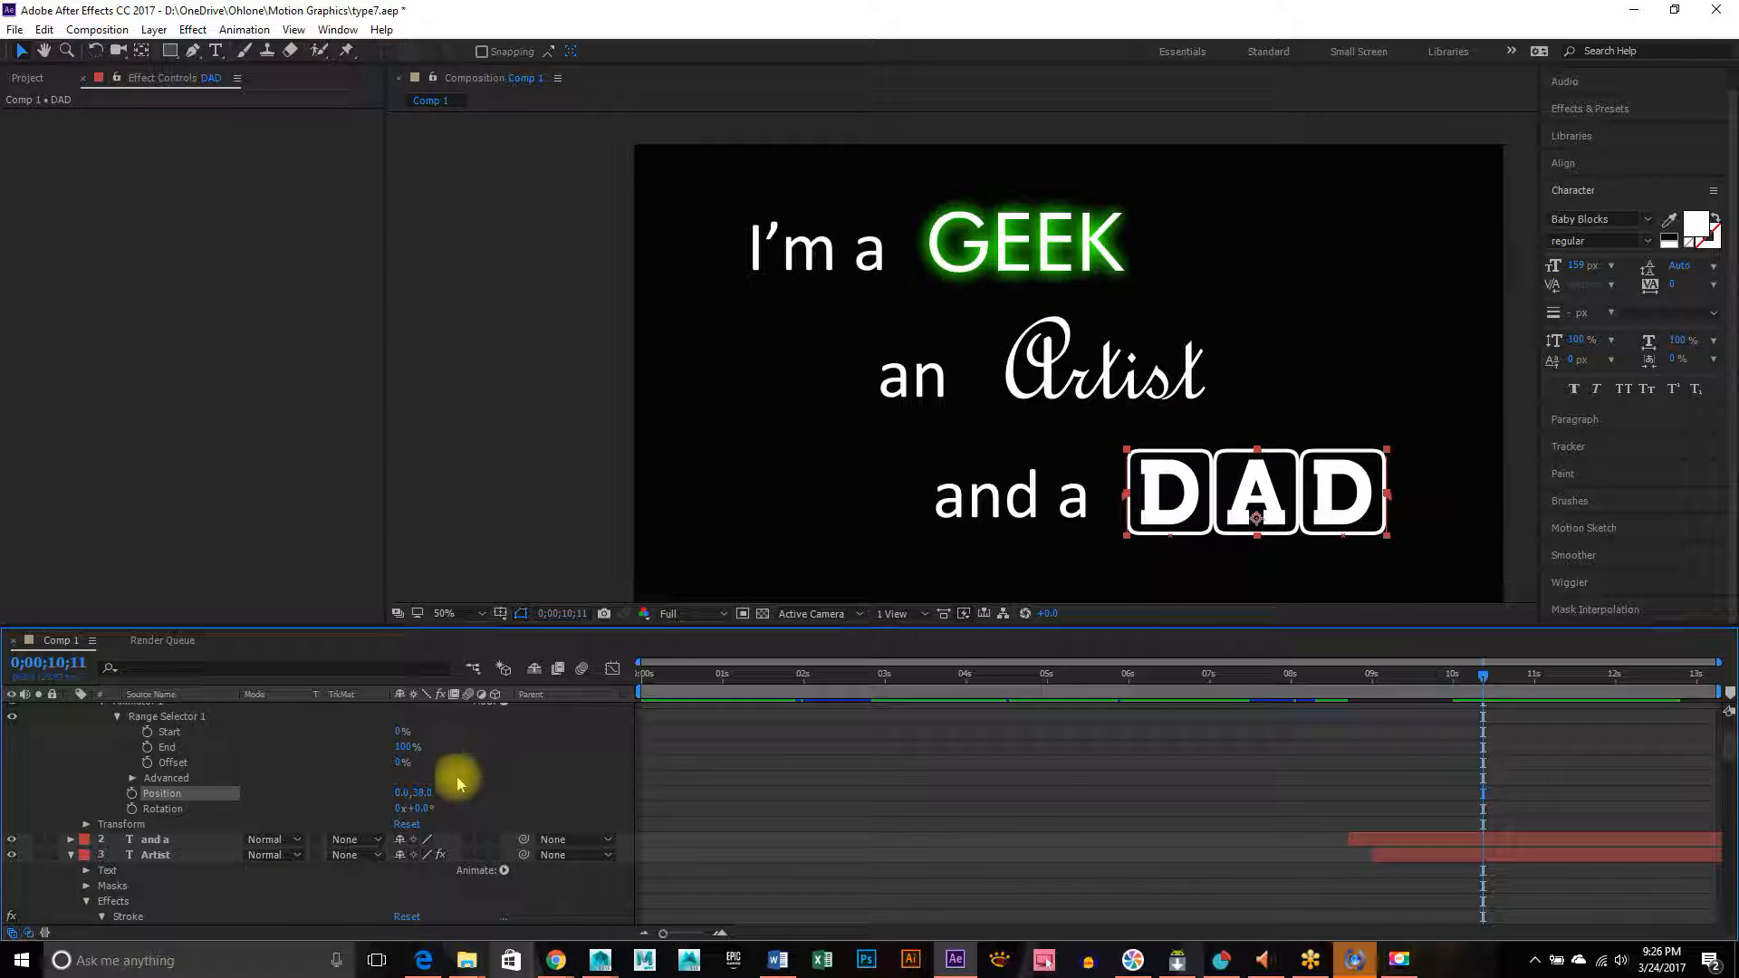
key("ctrl+z")
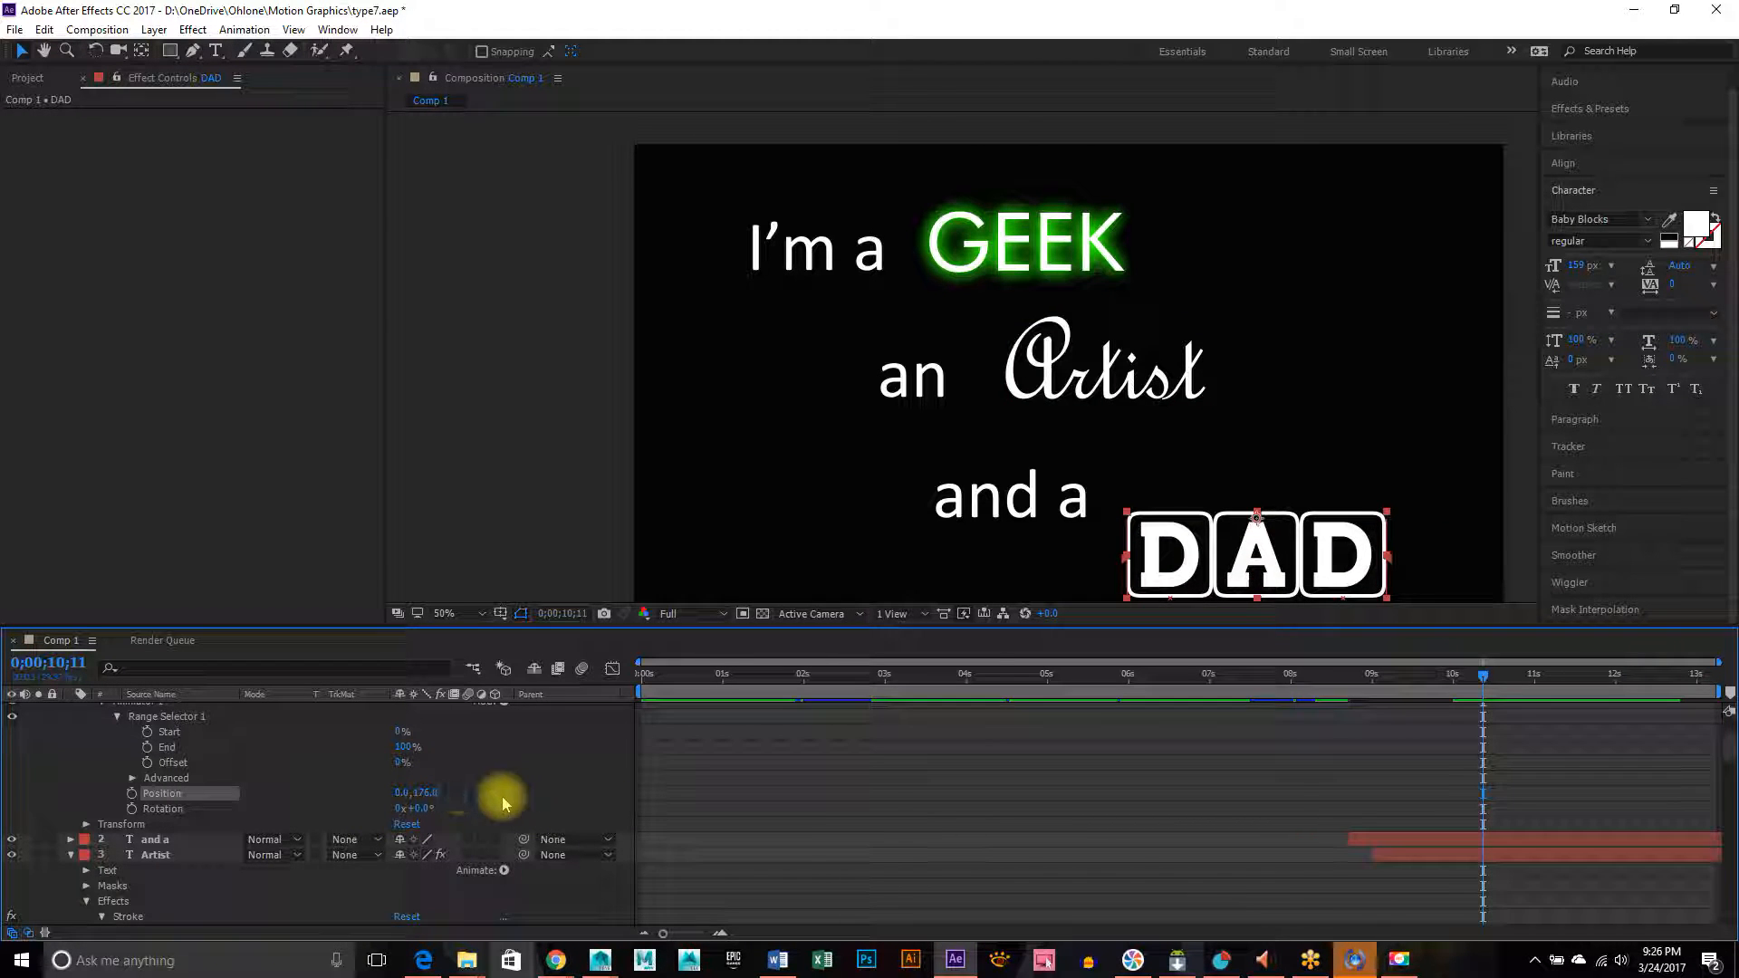
- Enlarge the timeline area so that all of the DAD layer's animator properties are shown
left_click_drag(549, 625, 598, 529)
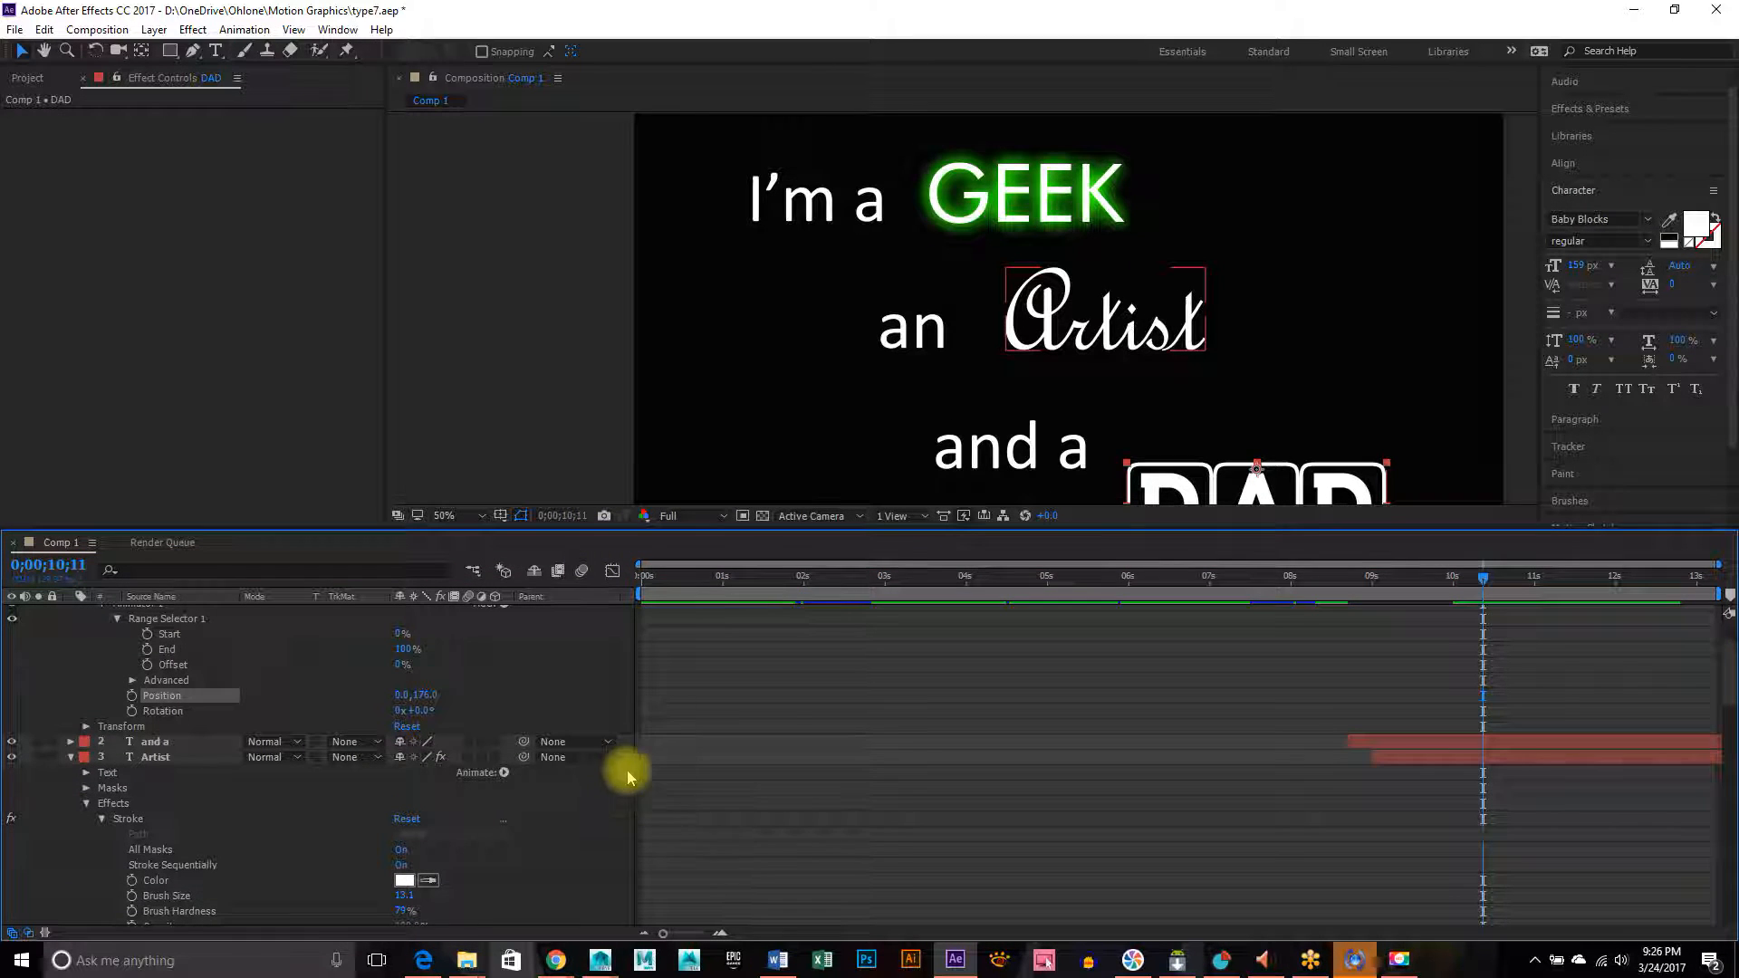
scroll(525, 815, "up", 3)
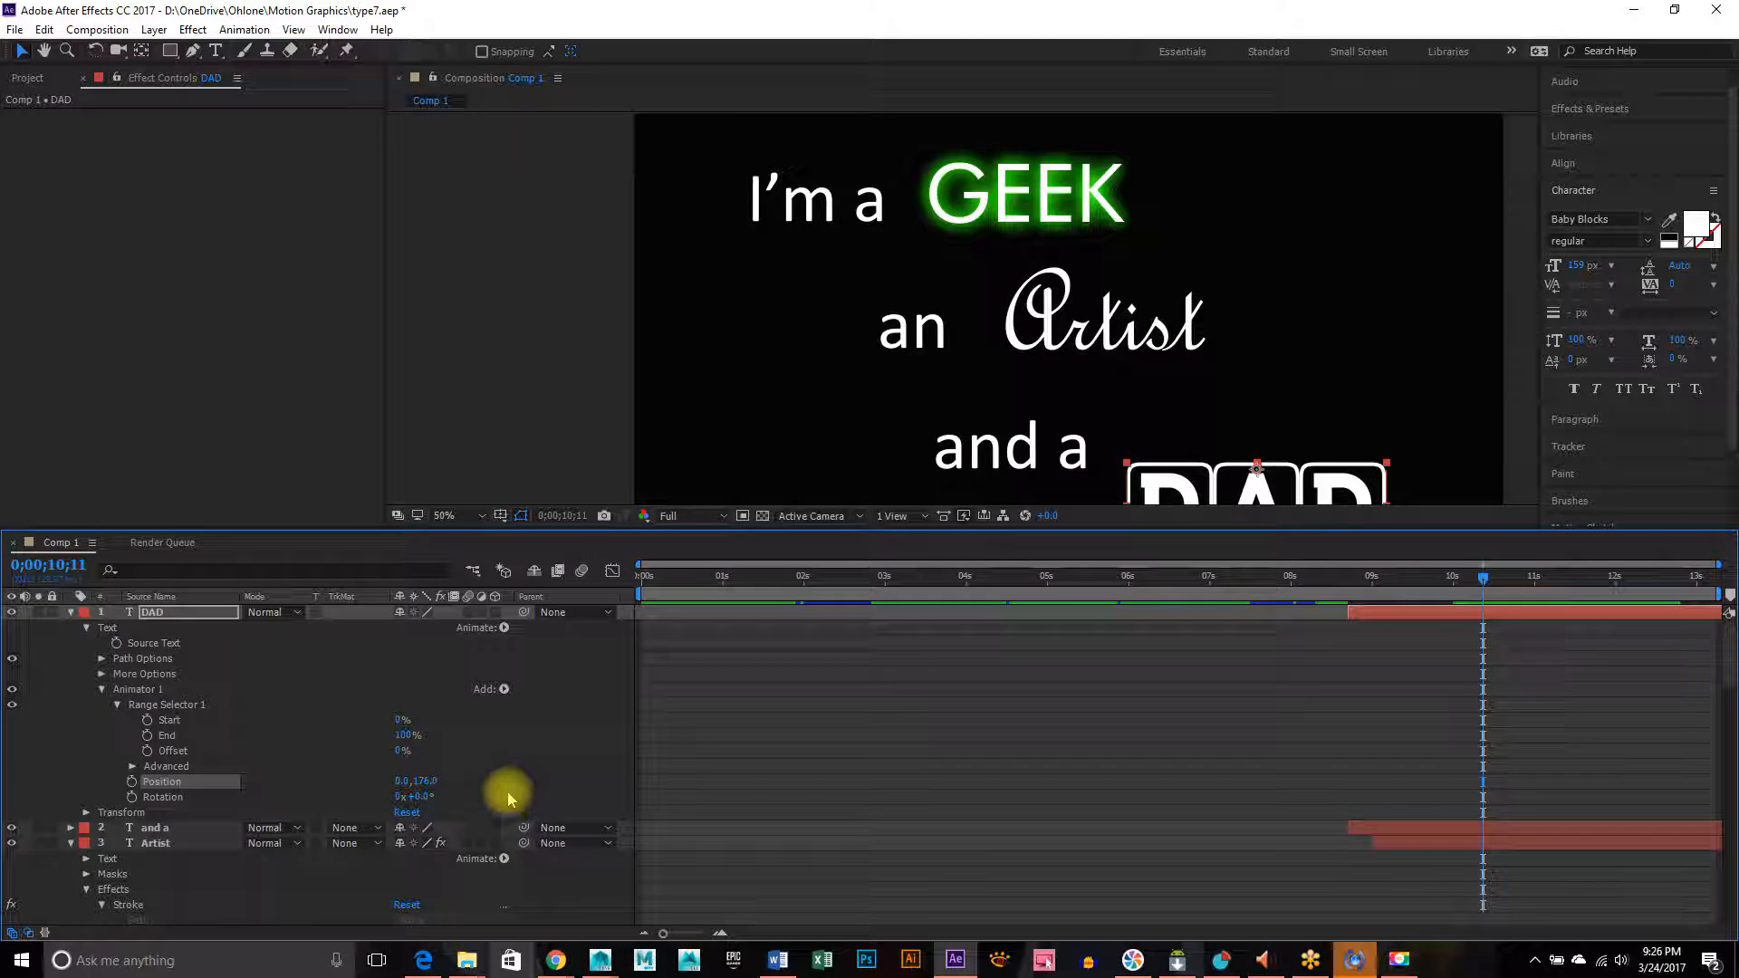
- Try a Range Selector Offset of 100% and a changed animator Rotation on DAD, then undo both changes
left_click(404, 757)
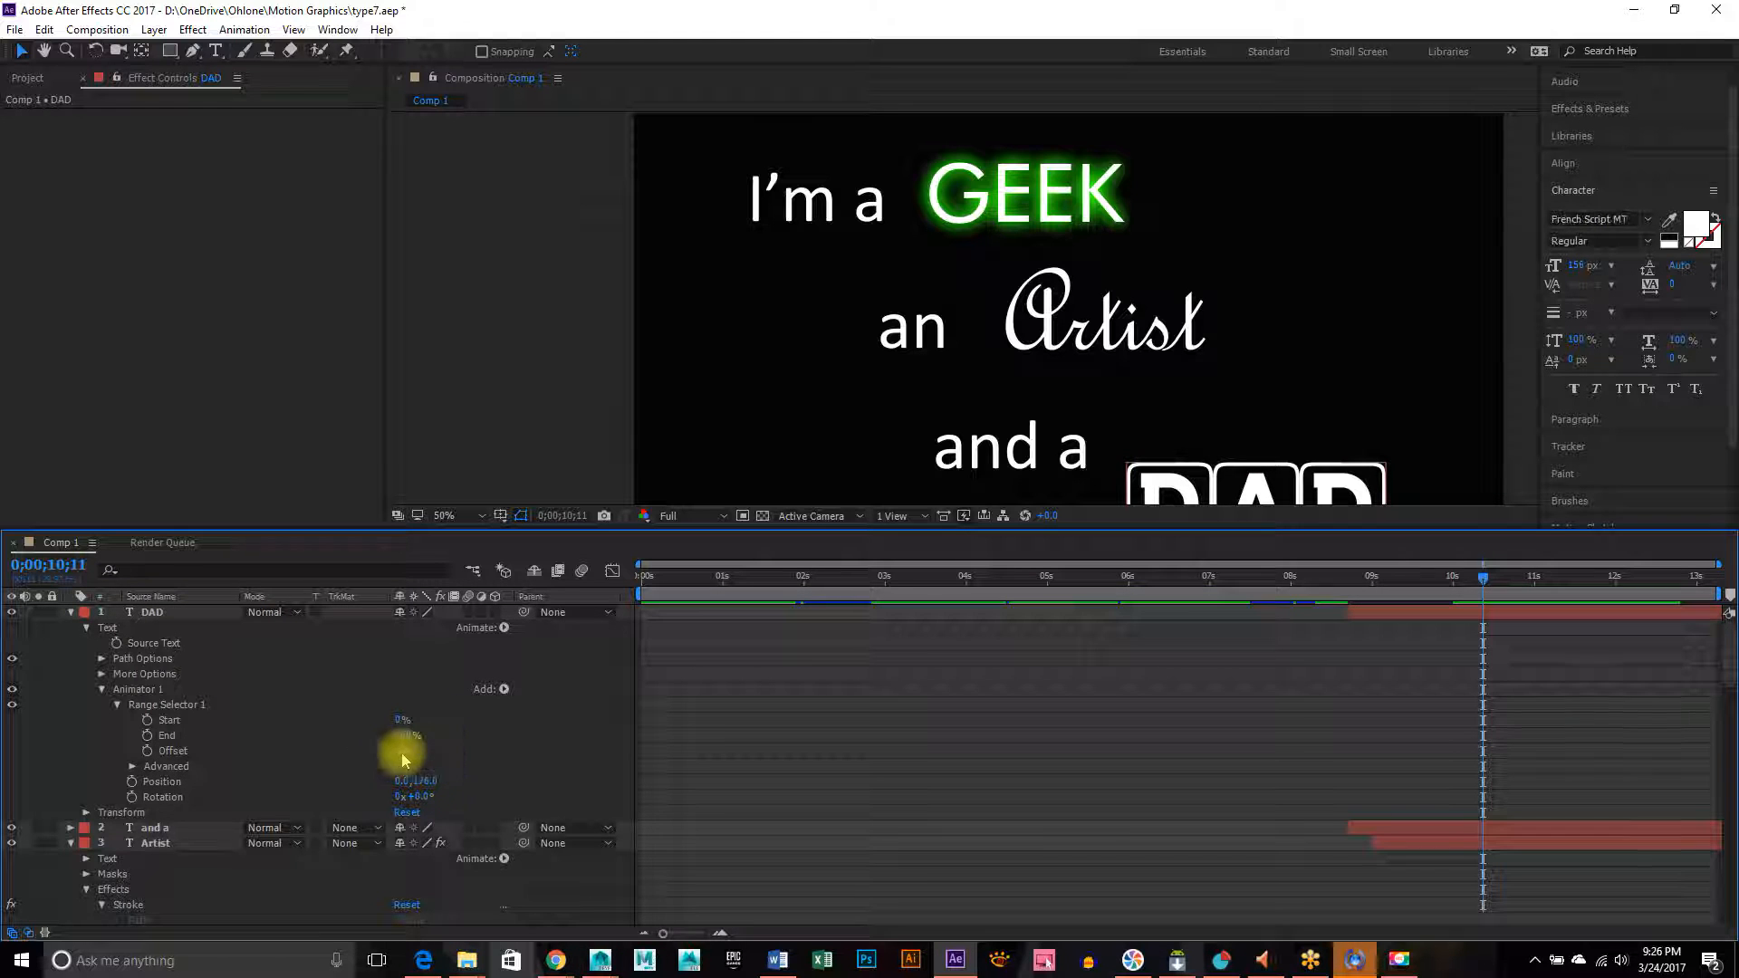
left_click_drag(399, 754, 505, 759)
left_click_drag(417, 798, 271, 815)
key("ctrl+z")
key("ctrl+z")
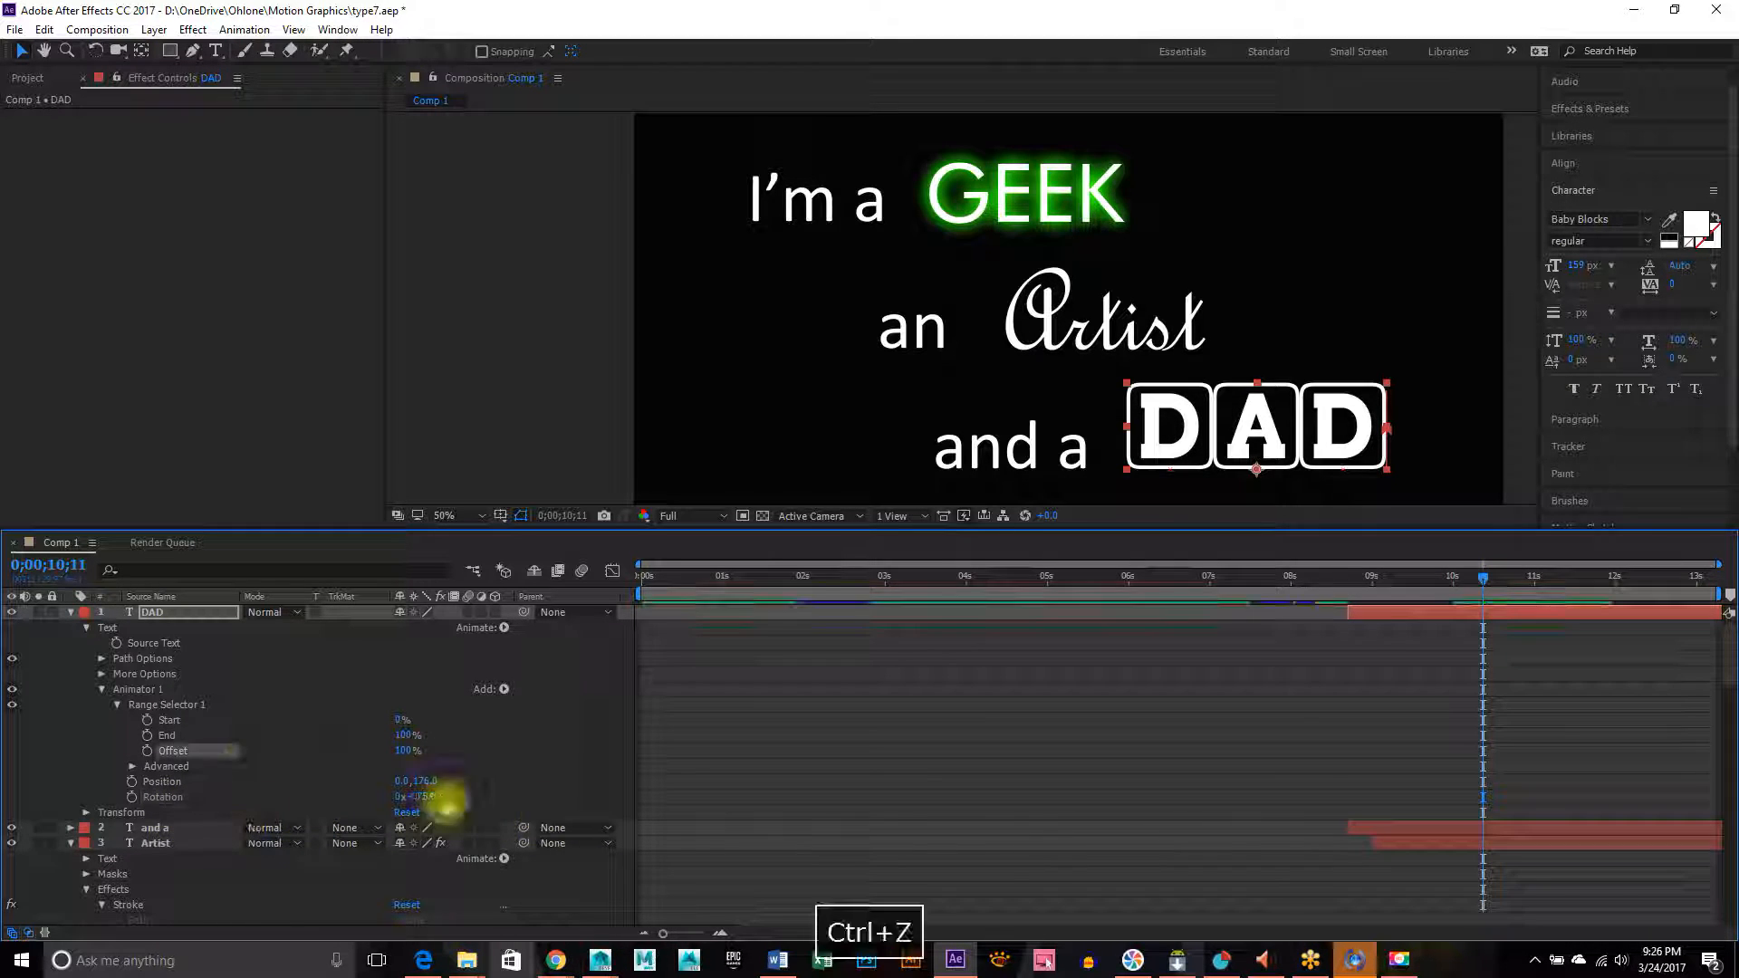
key("ctrl+z")
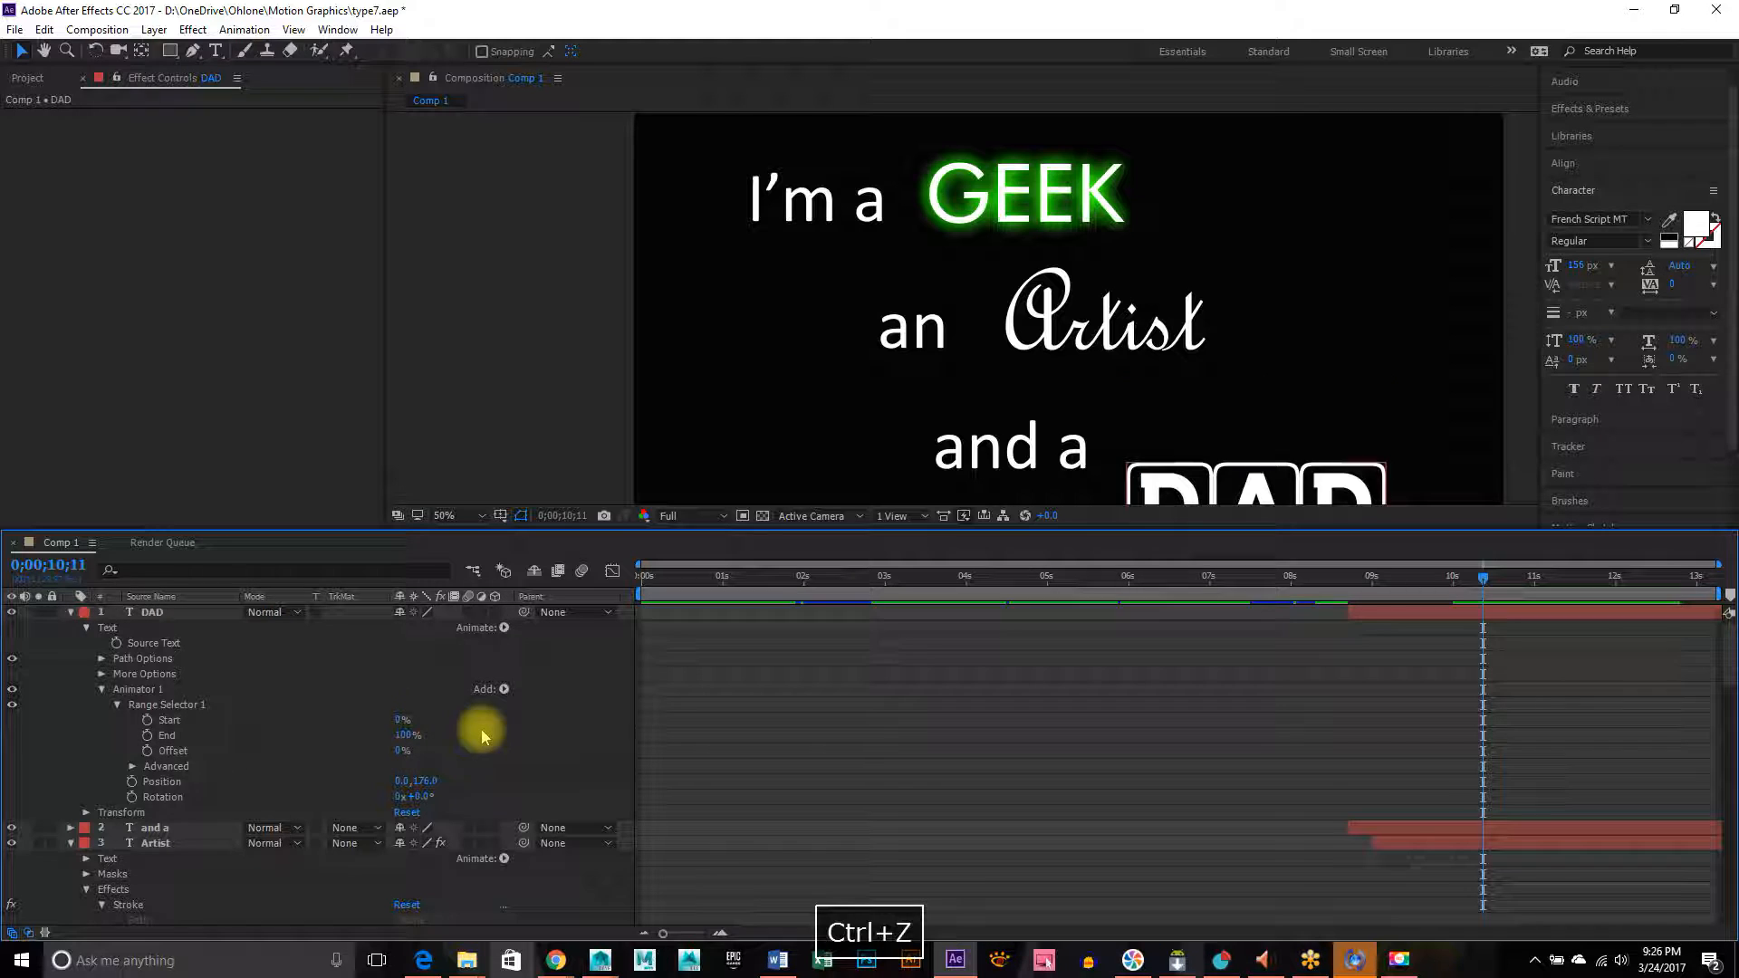
- Expand DAD's Transform properties, try a vertical layer Anchor Point of 75, and undo it along with the animator's last Position change
scroll(496, 747, "down", 1)
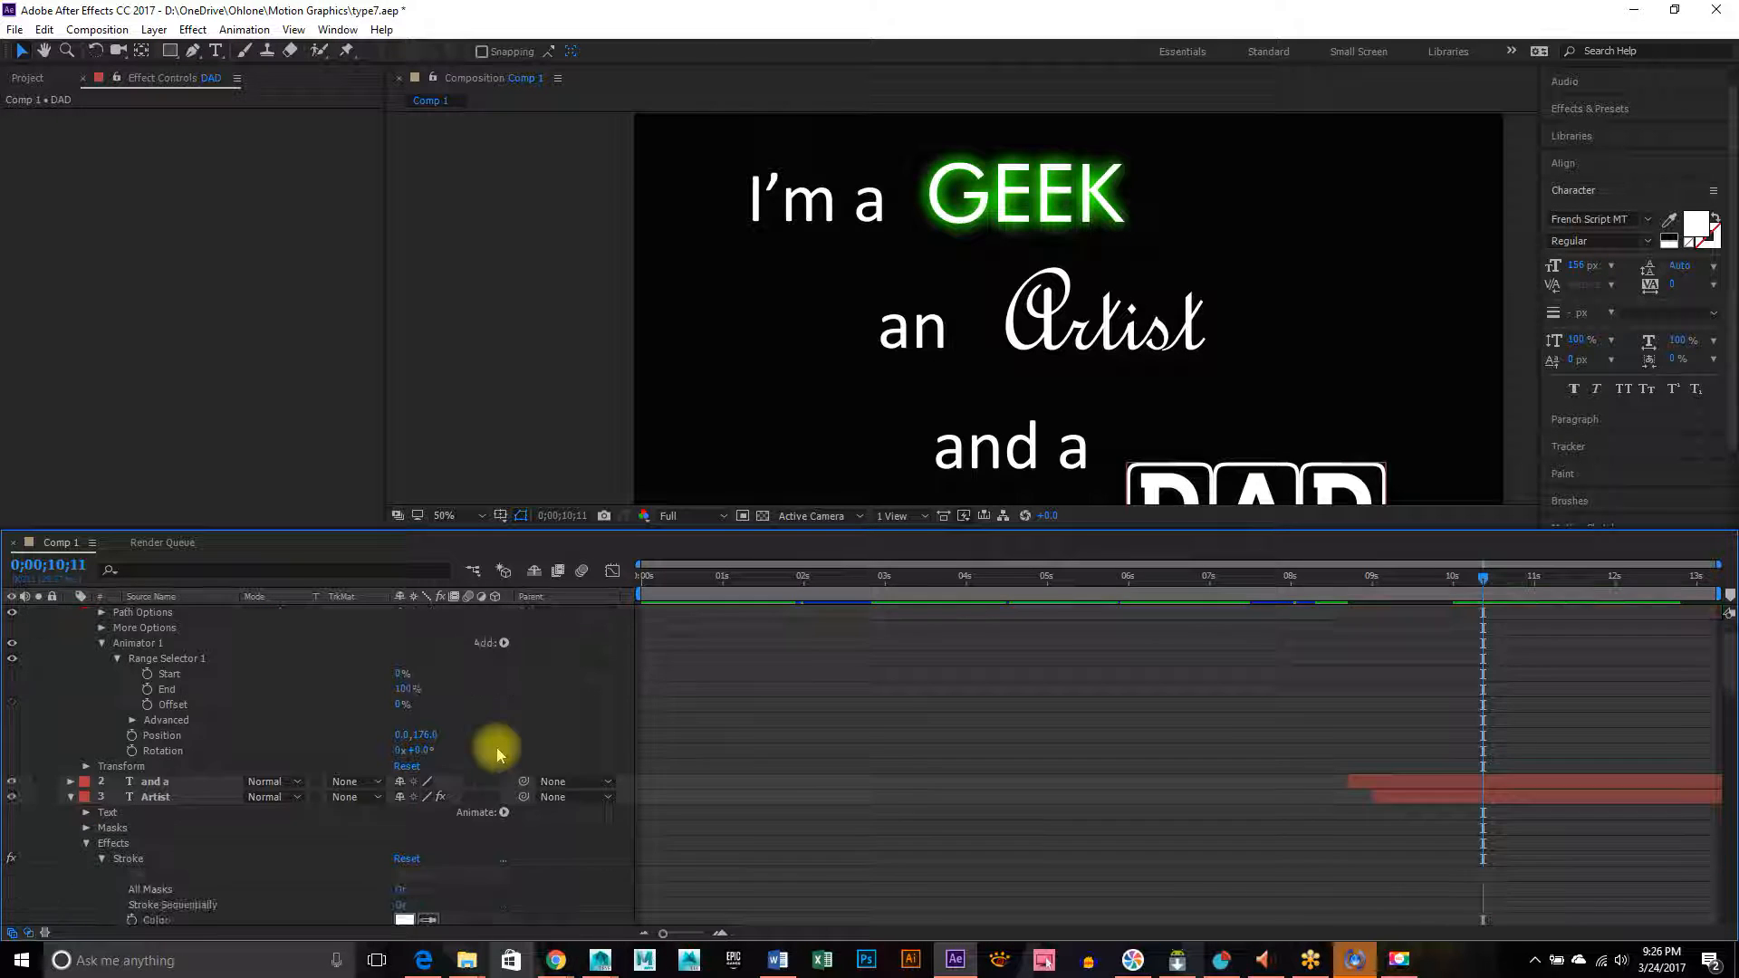
left_click(86, 766)
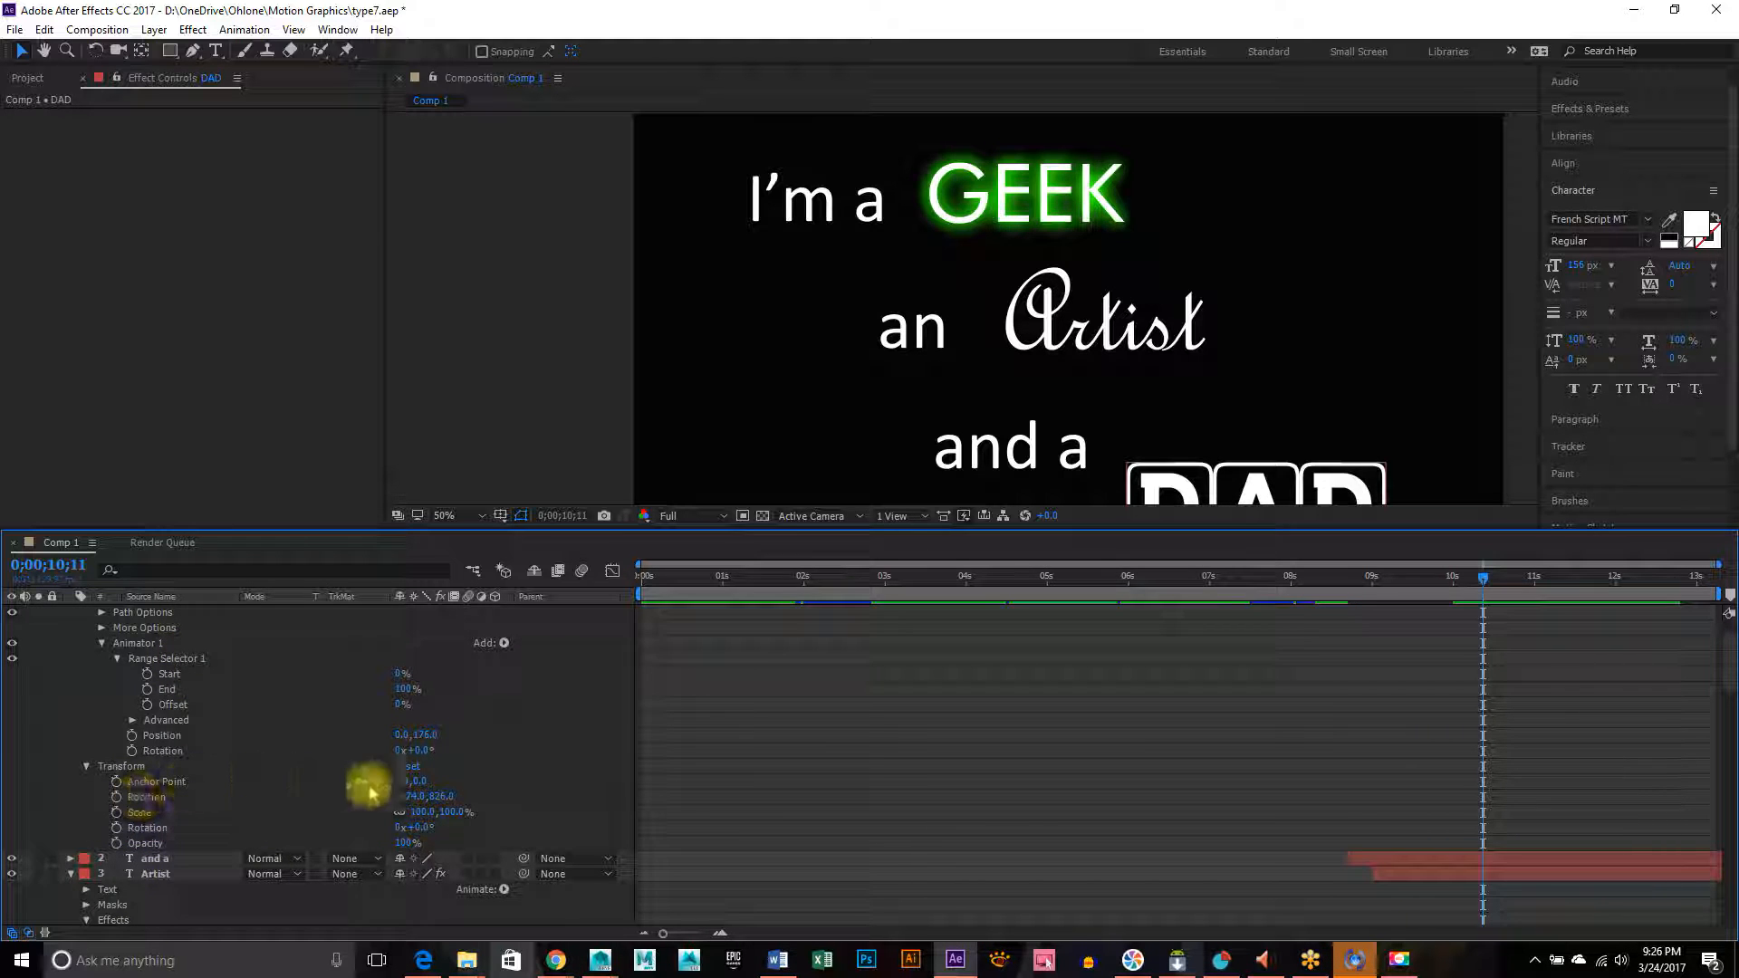
left_click_drag(419, 786, 468, 784)
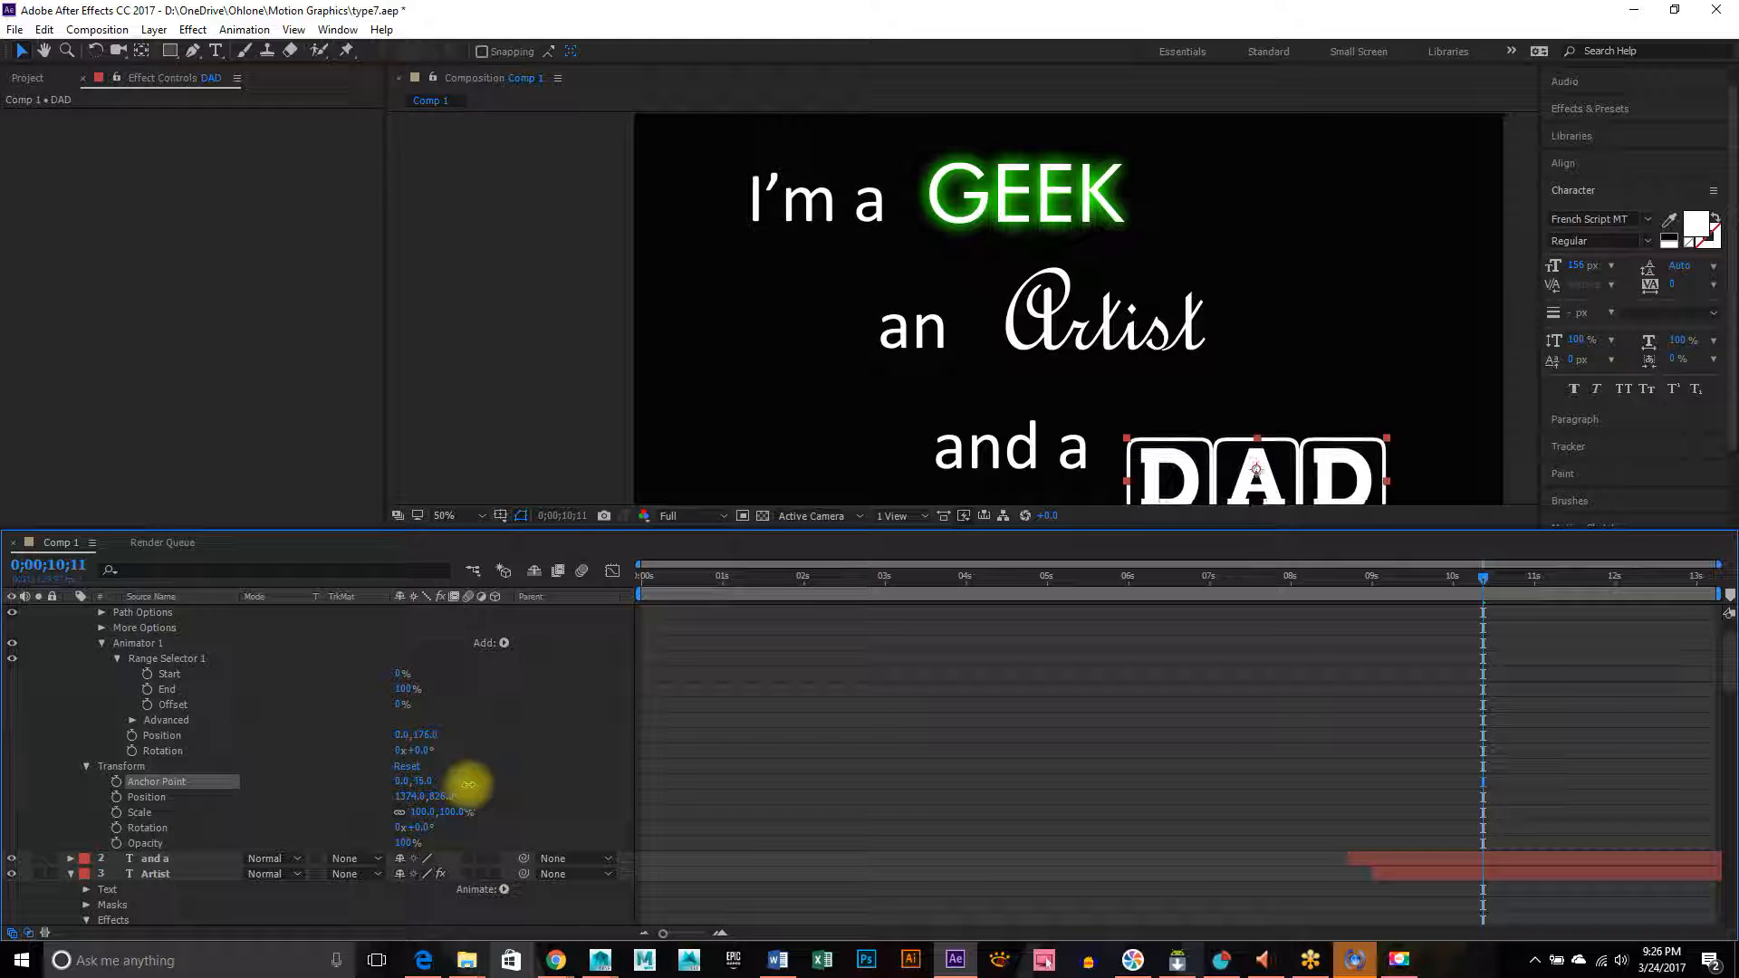
key("ctrl+z")
key("ctrl+z")
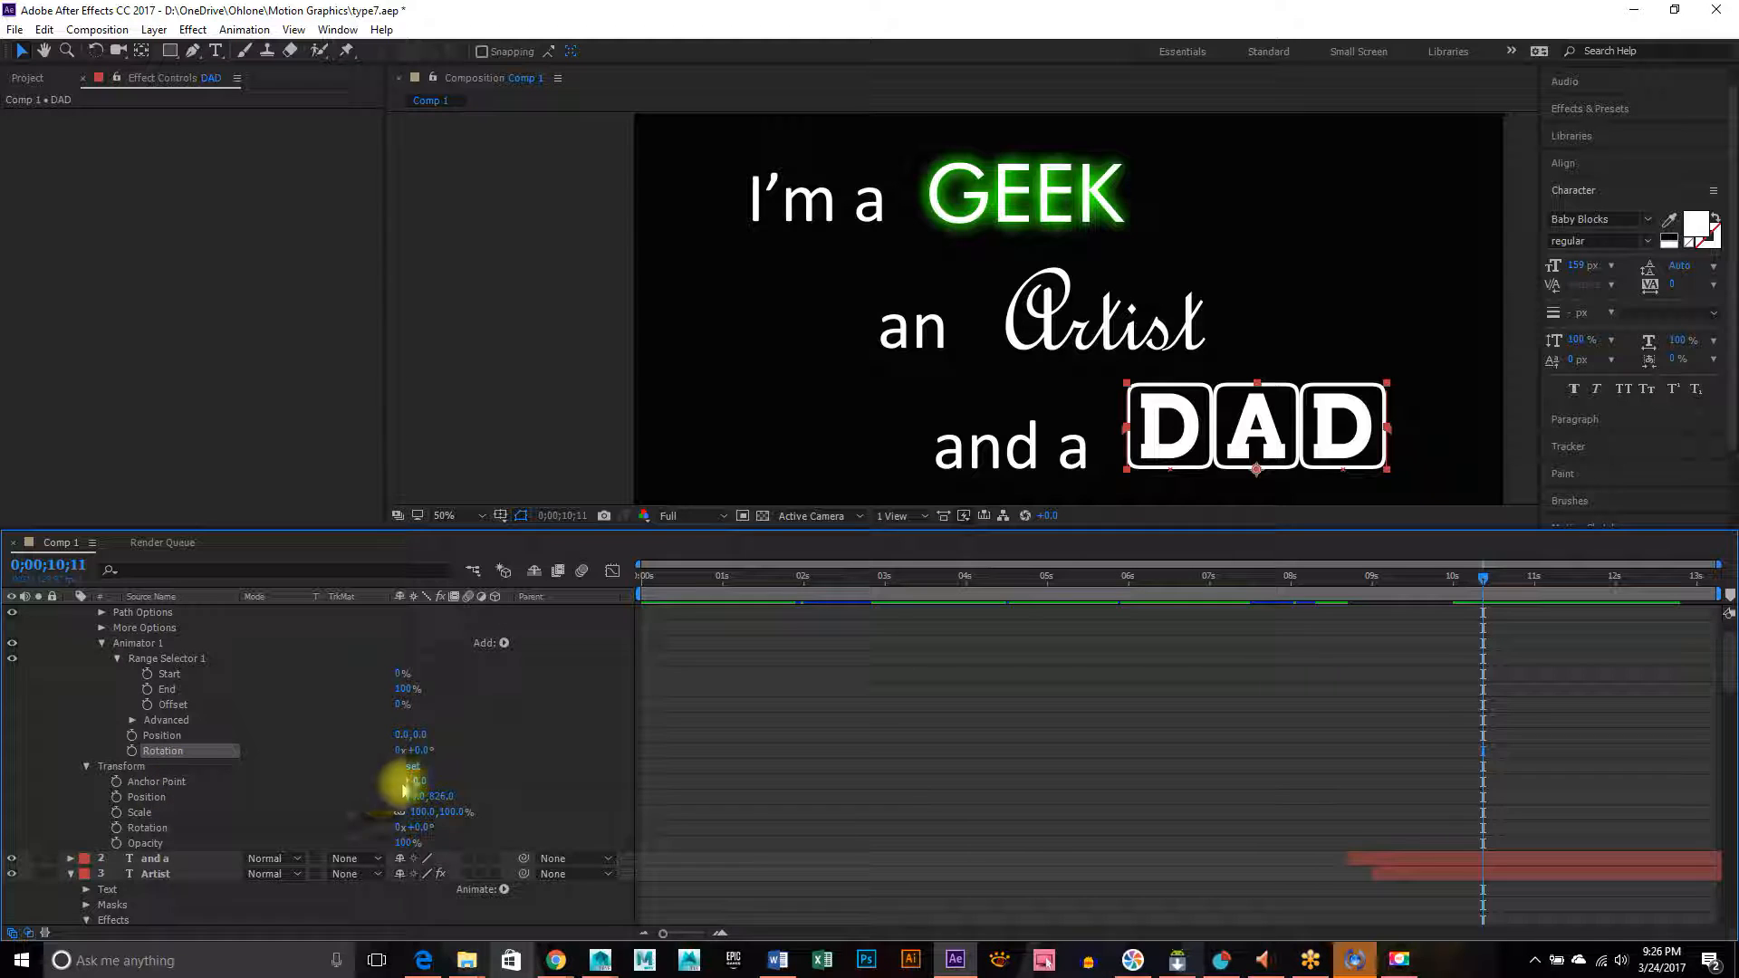
- Try a vertical layer Anchor Point of 80 on DAD with an animator Rotation of 1x+16°, then undo both changes
left_click_drag(419, 781, 601, 788)
key("ctrl+z")
left_click_drag(419, 750, 923, 818)
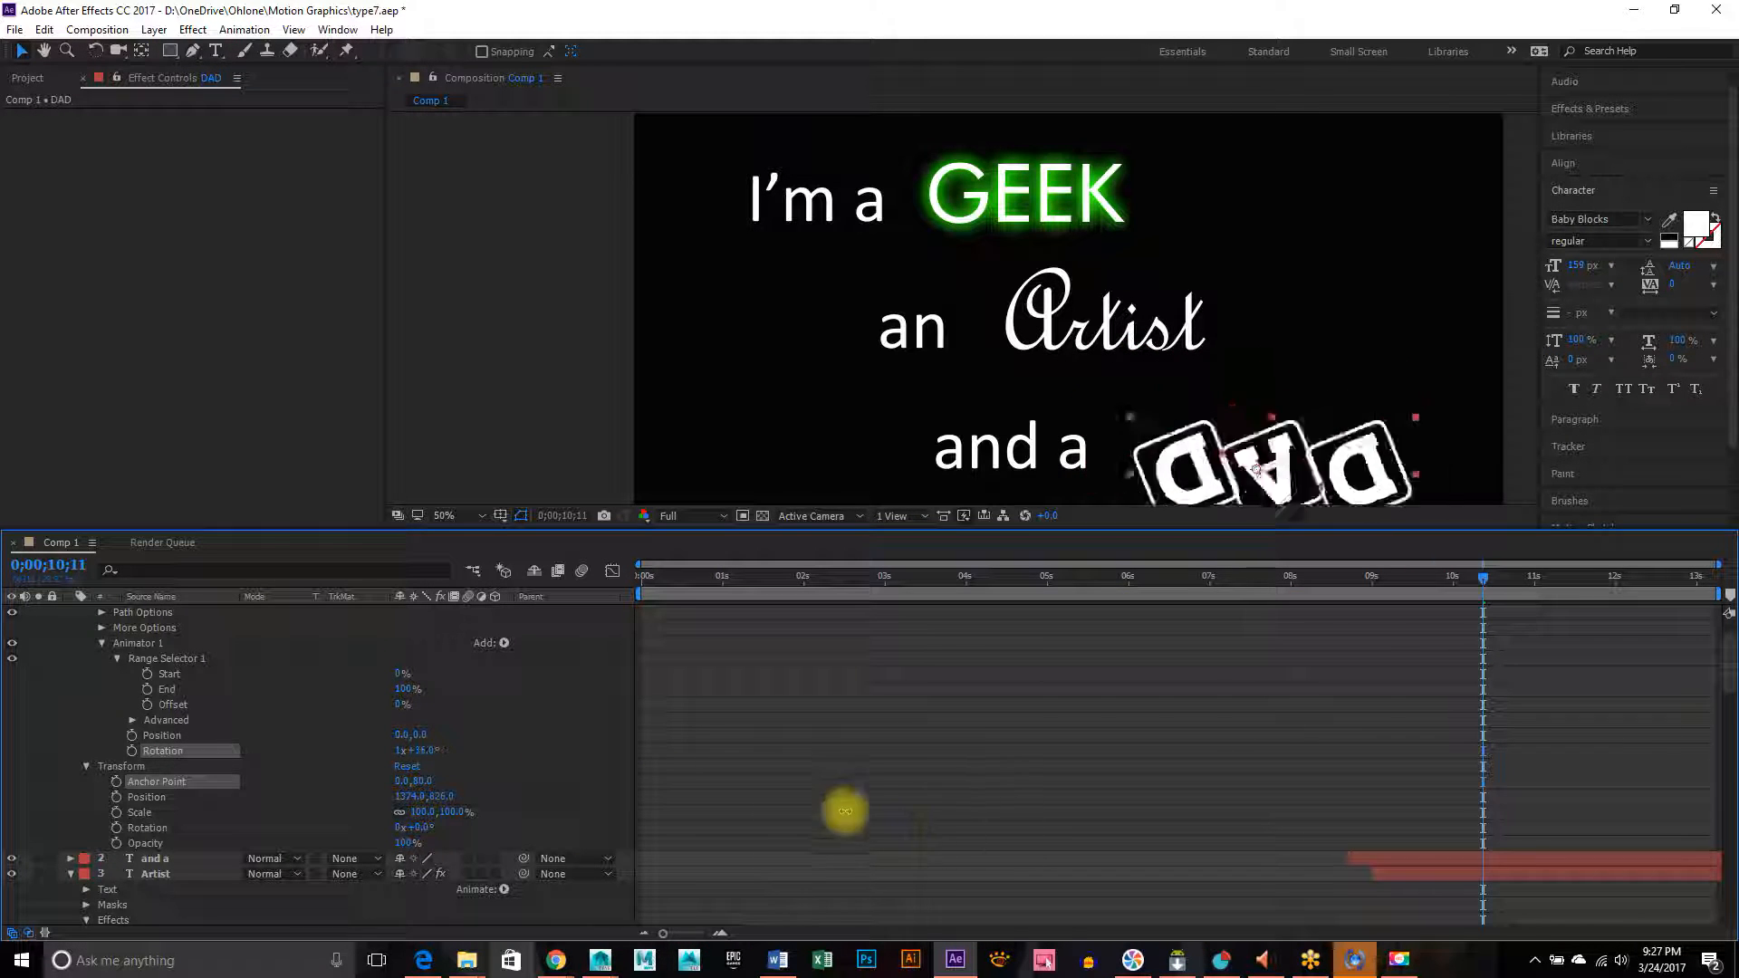
key("ctrl+z")
key("ctrl+z")
key("ctrl+z")
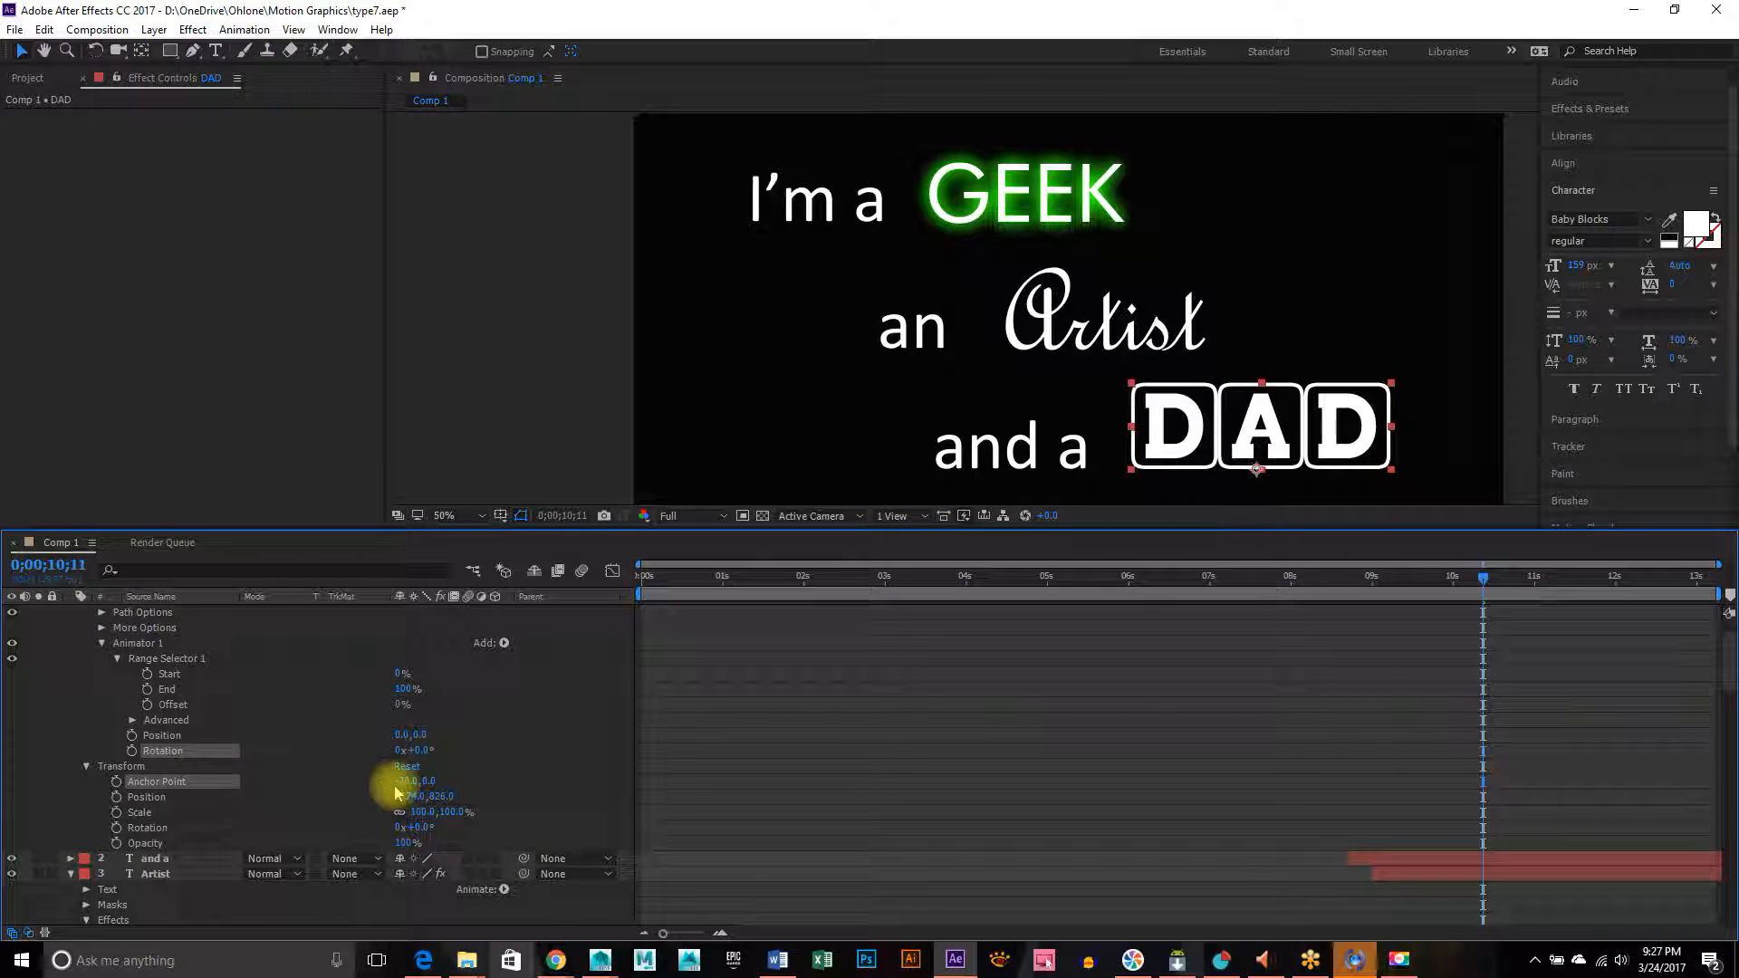
key("ctrl+z")
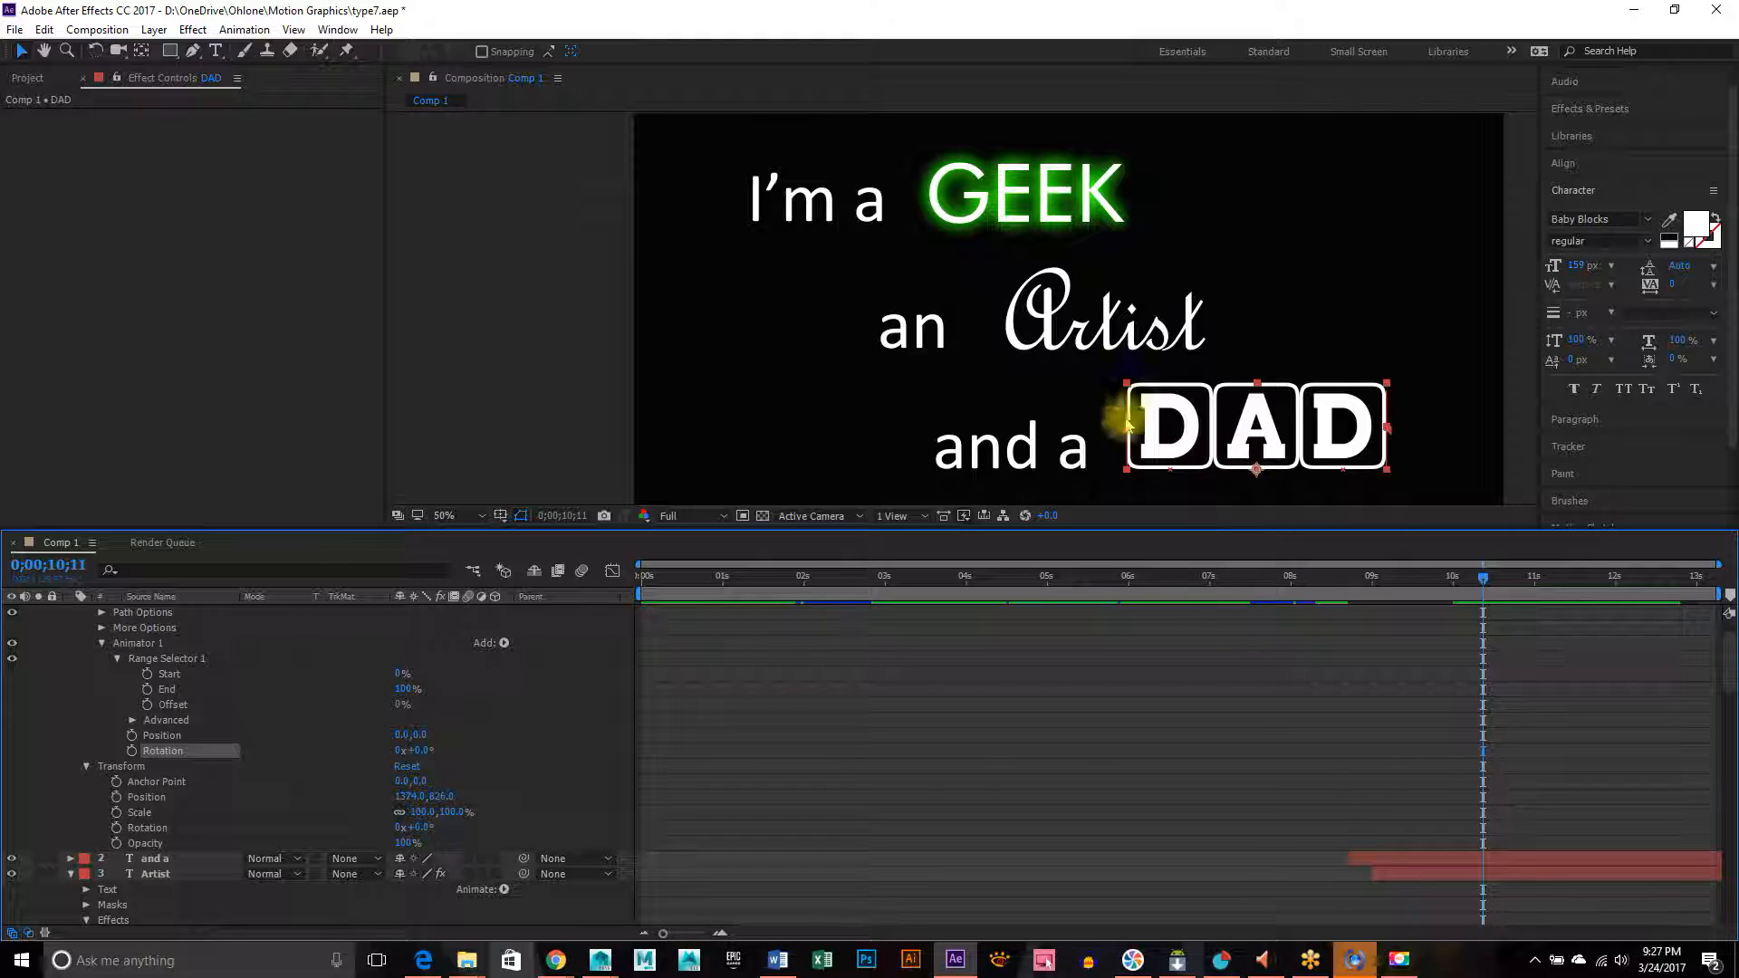
- Move the DAD layer's anchor point to the centre of the text with Pan Behind, then try and undo an animator Rotation
left_click(142, 52)
left_click_drag(1257, 468, 1272, 441)
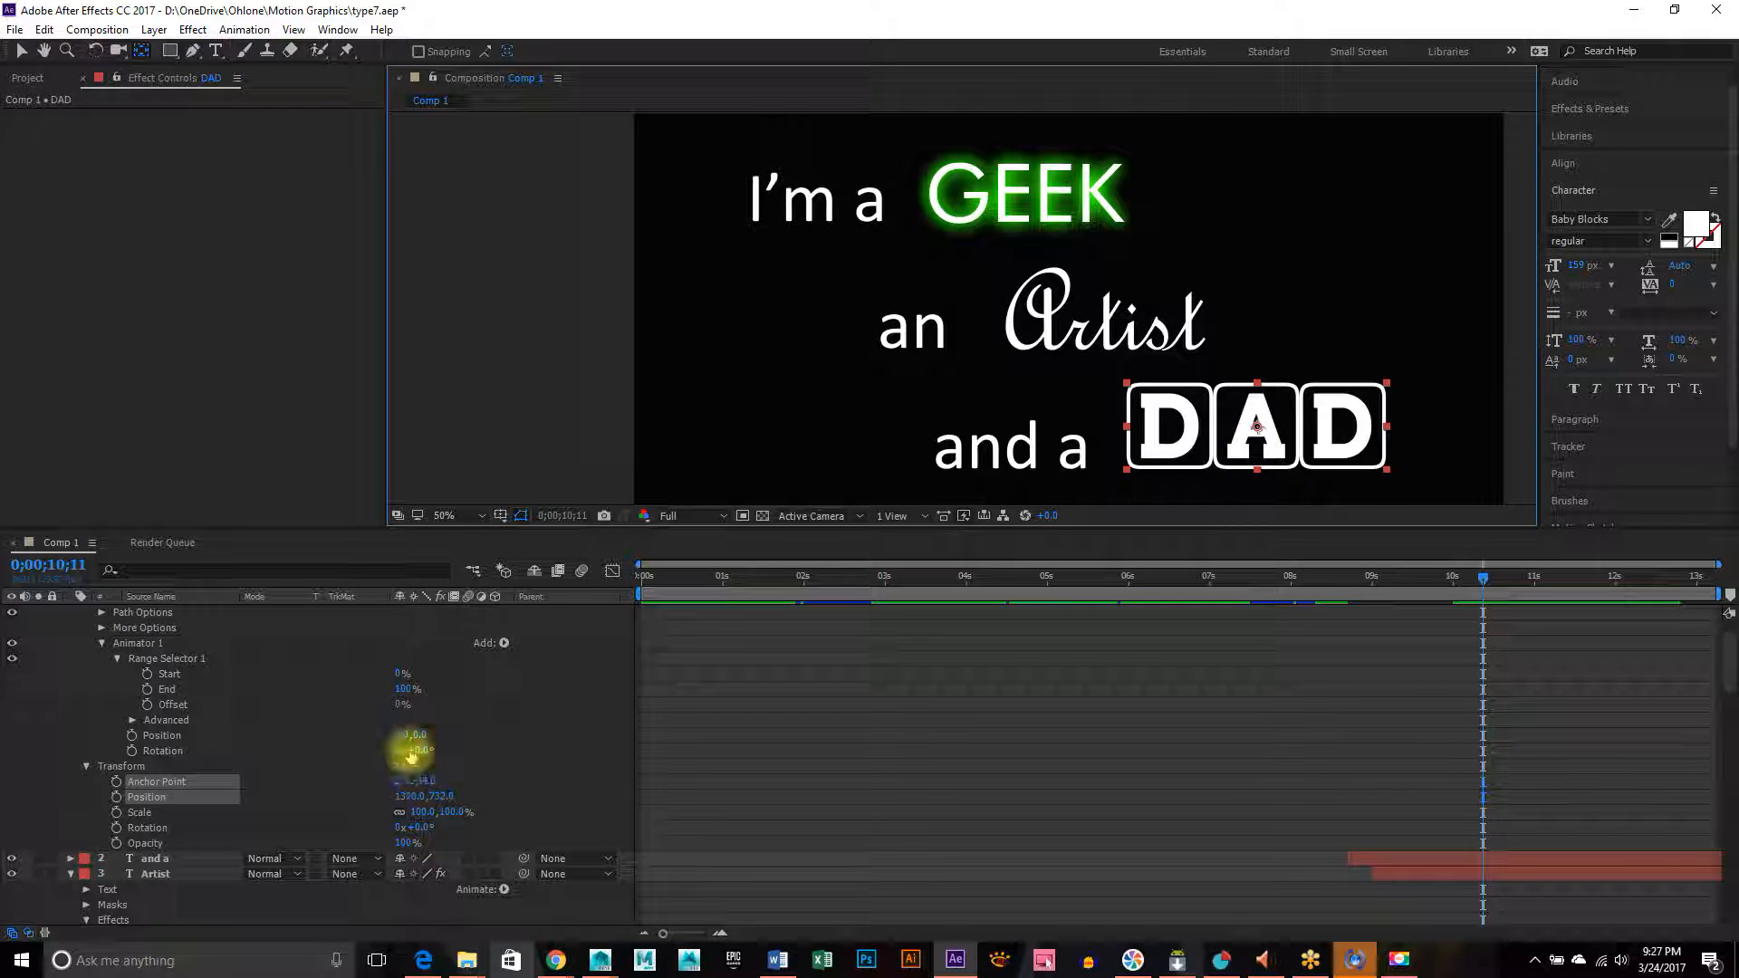
left_click_drag(419, 756, 698, 749)
key("ctrl+z")
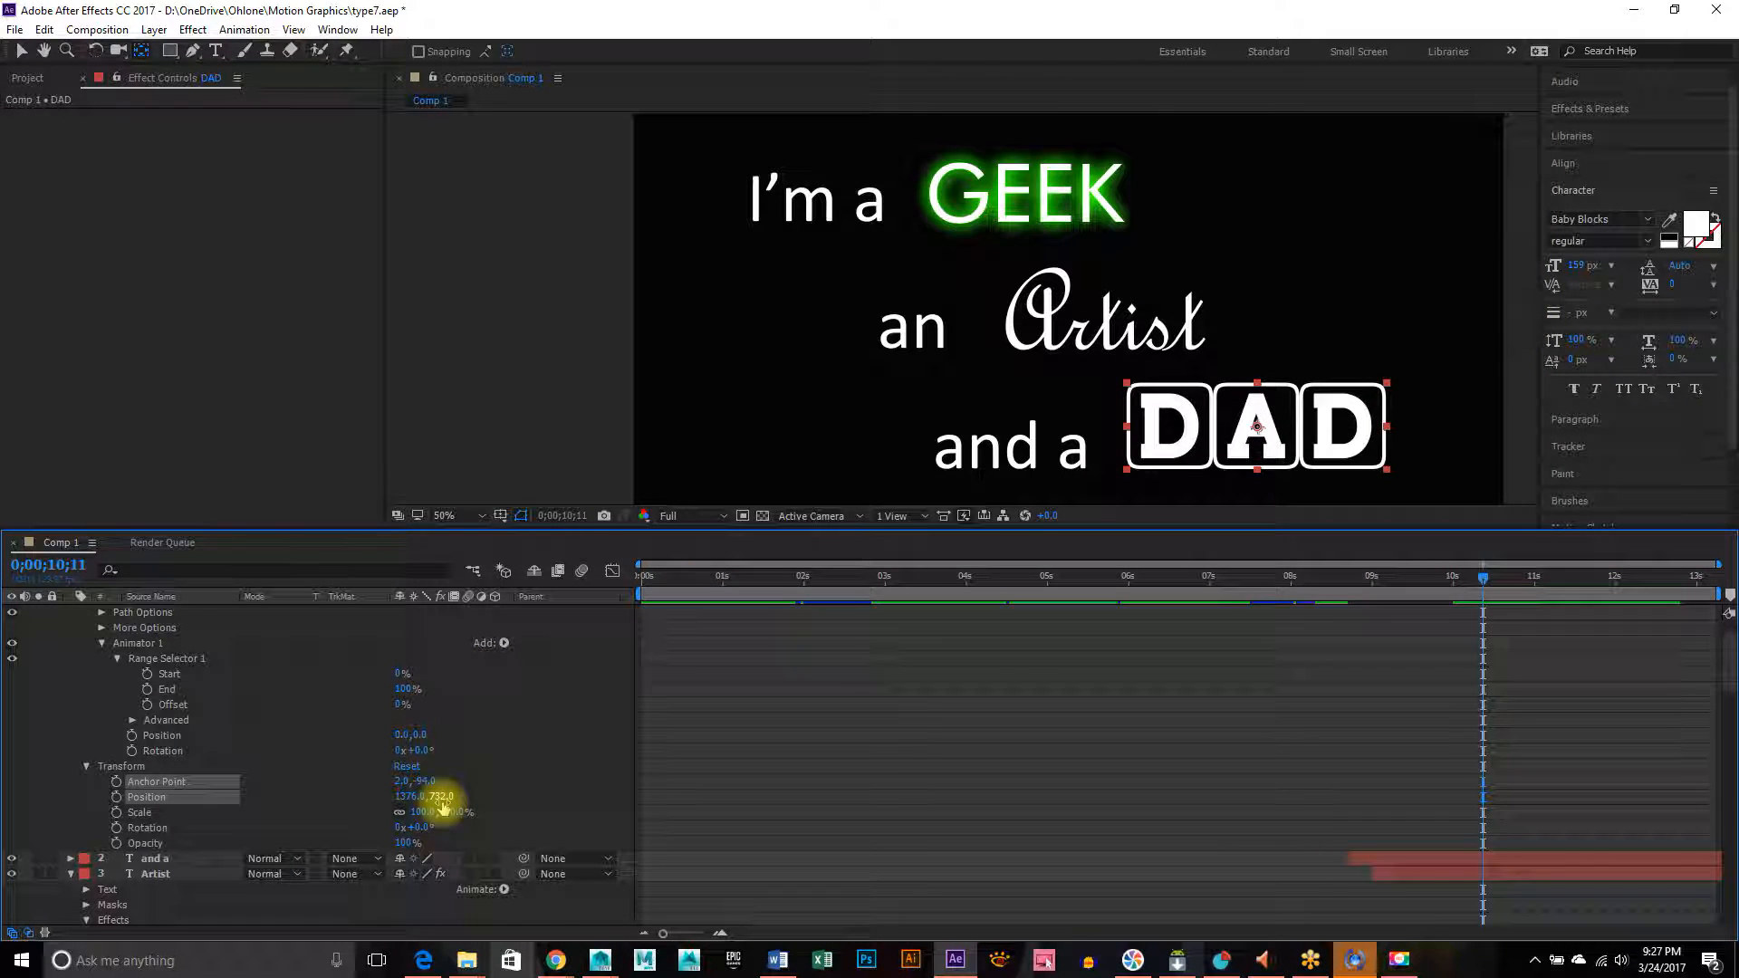
- Try different Transform values for the DAD layer's Scale, Rotation and Position around its centred anchor point, undoing each one
left_click_drag(447, 816, 547, 807)
key("ctrl+z")
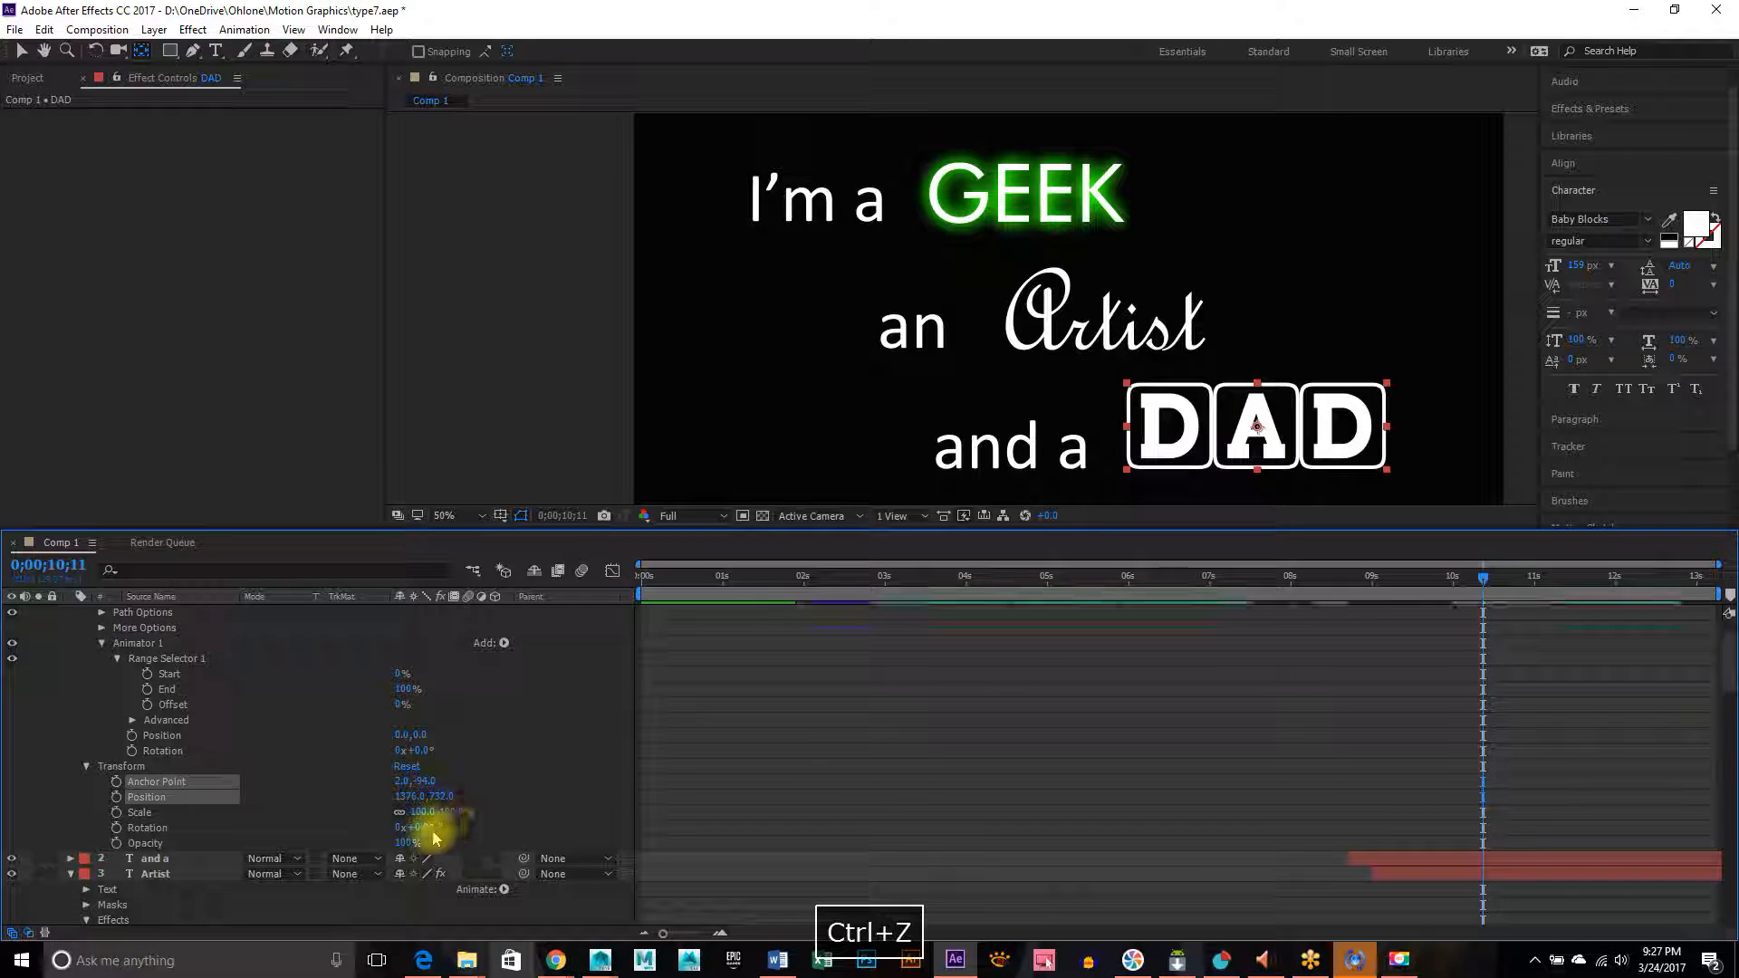
left_click_drag(424, 827, 633, 792)
key("ctrl+z")
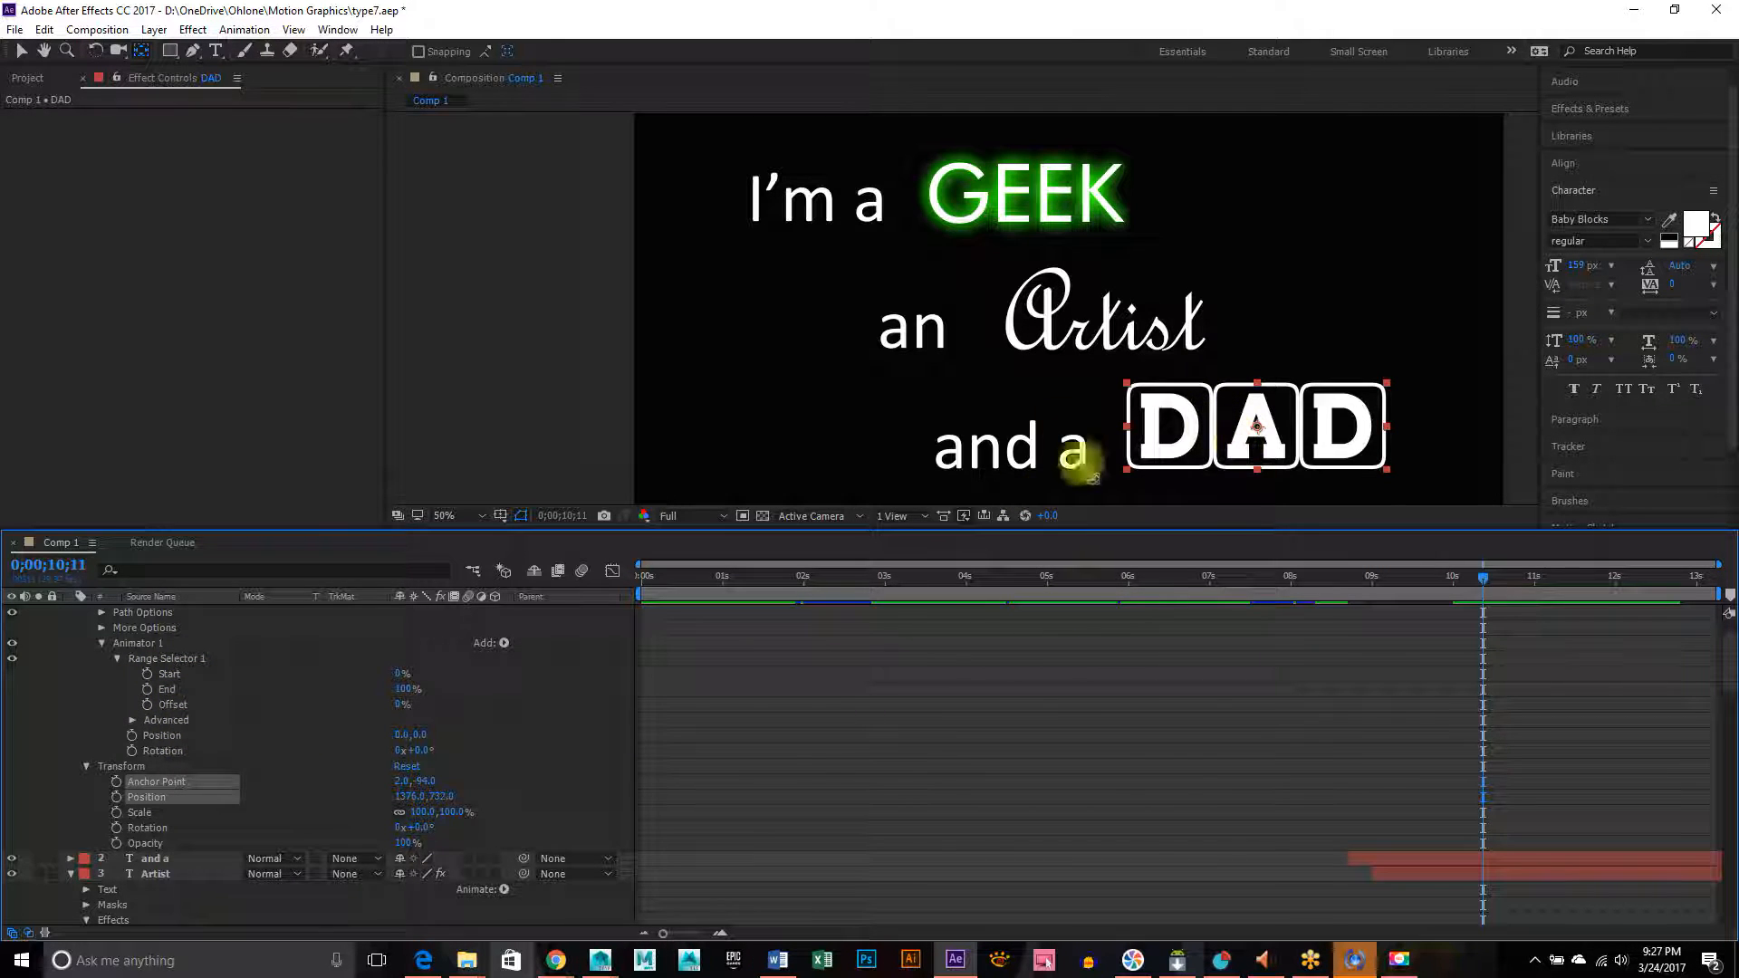
scroll(520, 798, "down", 1)
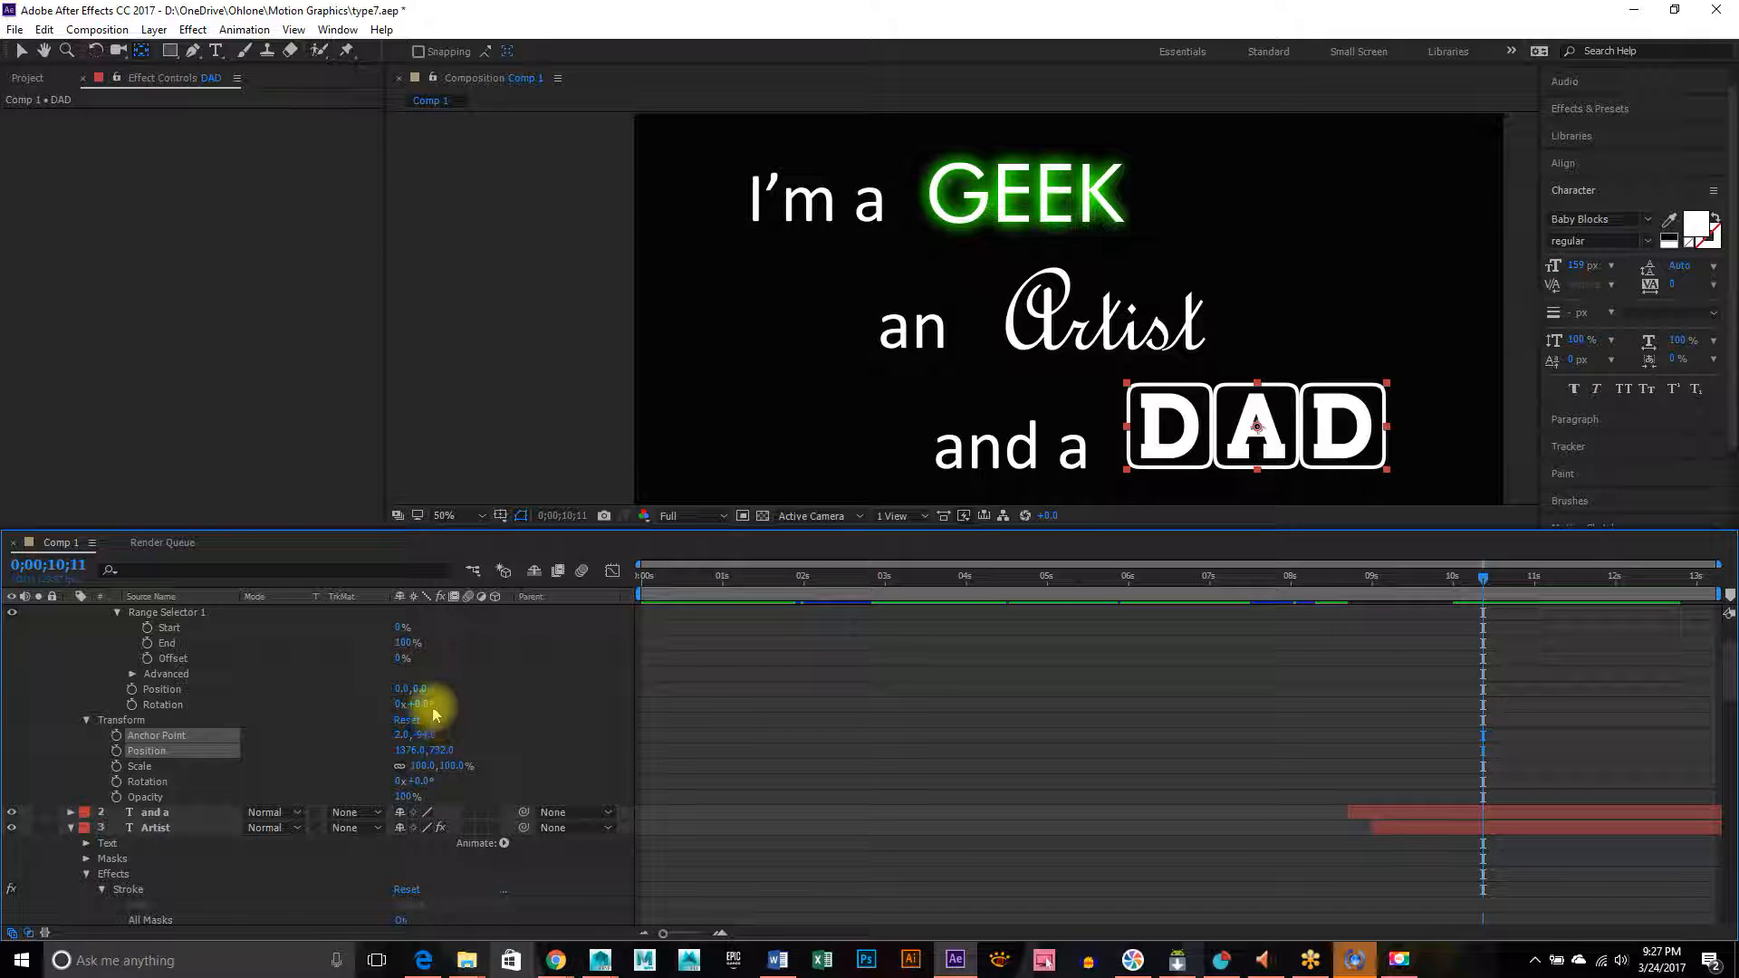
left_click(475, 741)
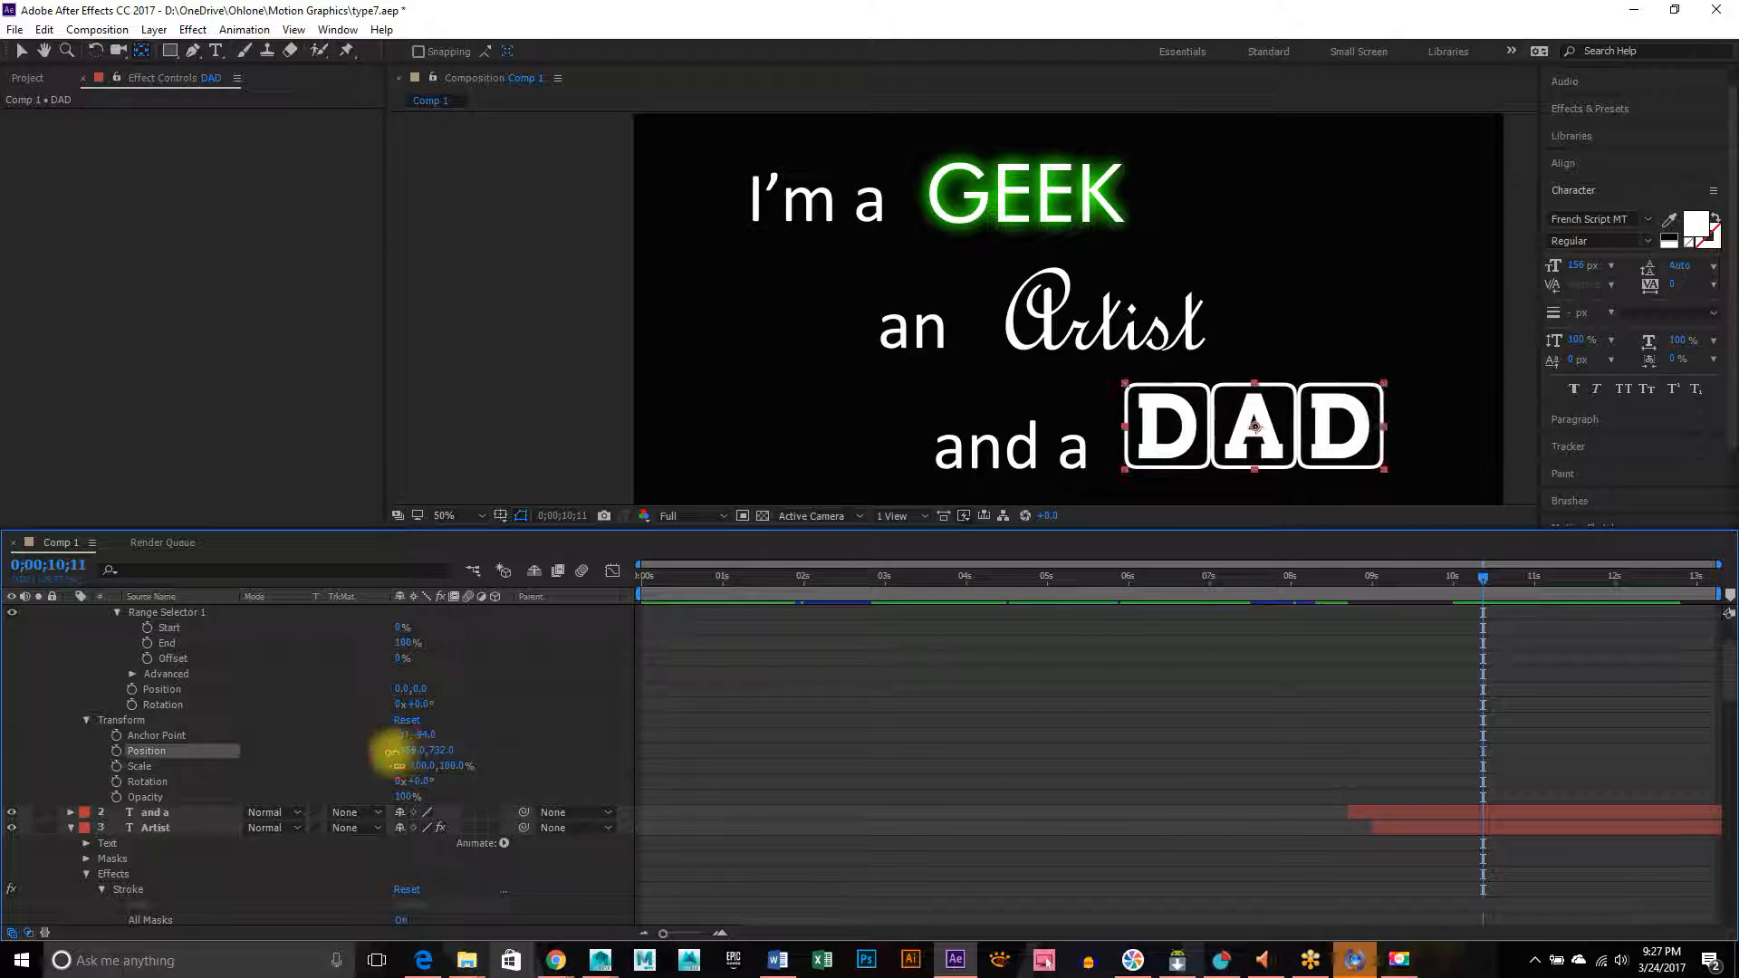
key("ctrl+z")
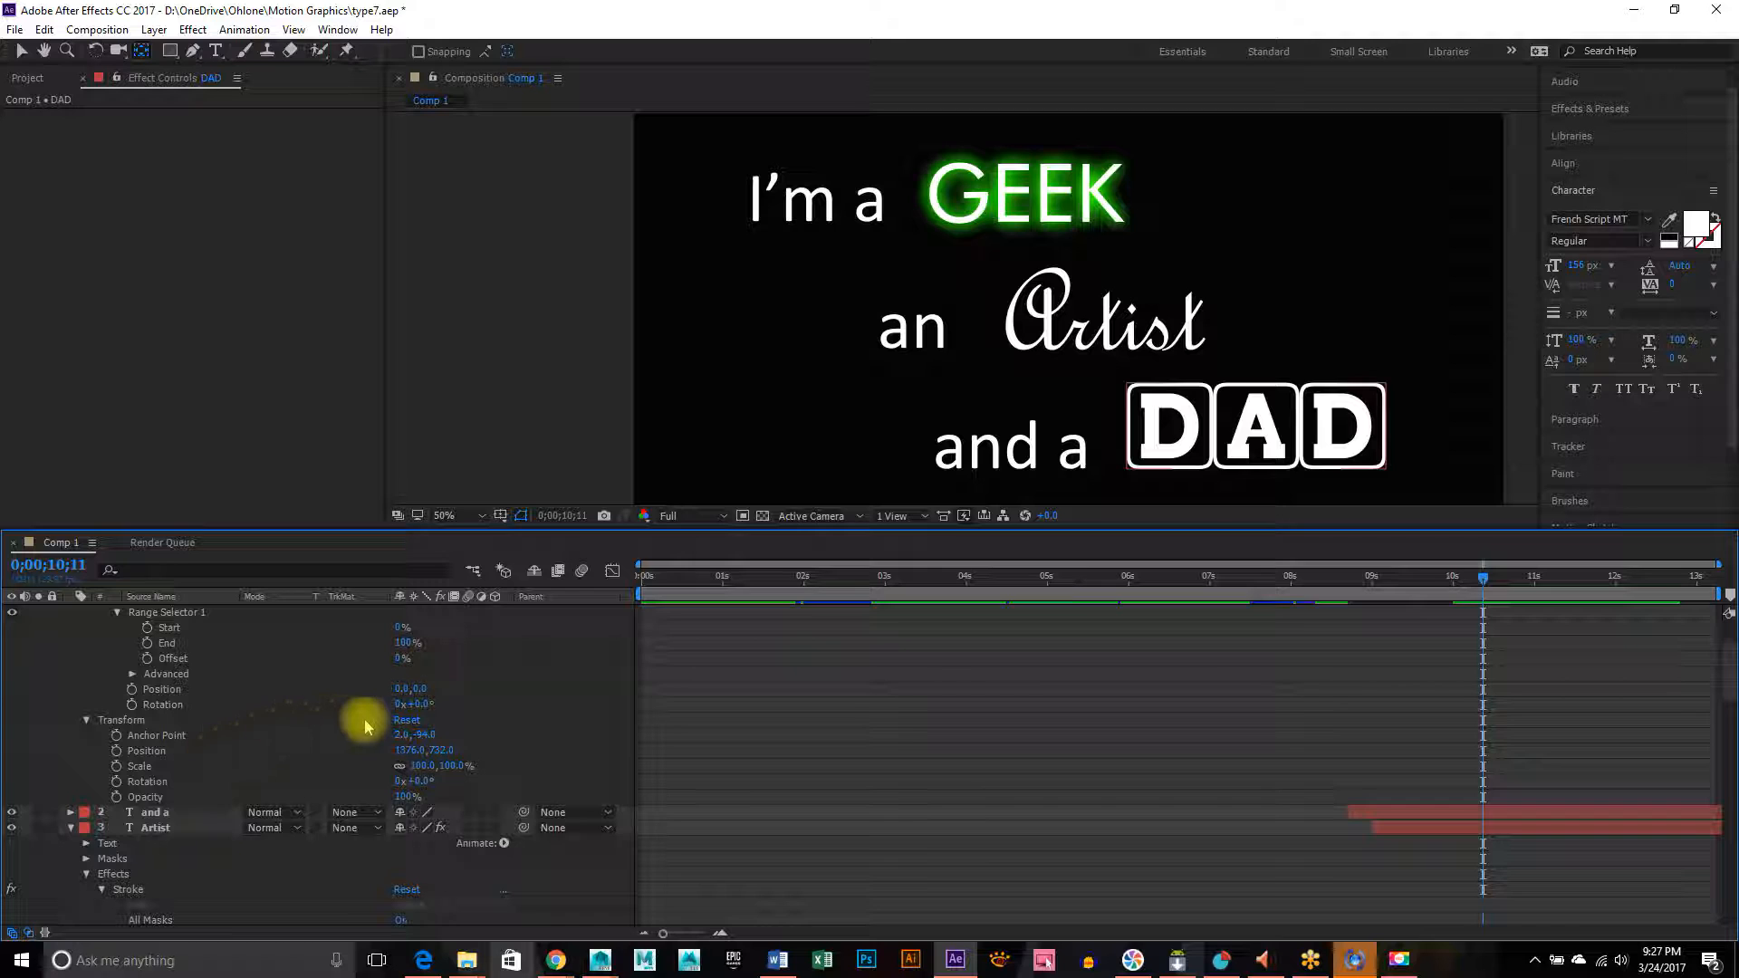
- Try an animator Position of 0, 211 on DAD together with an animator Rotation, then undo both
scroll(365, 730, "up", 1)
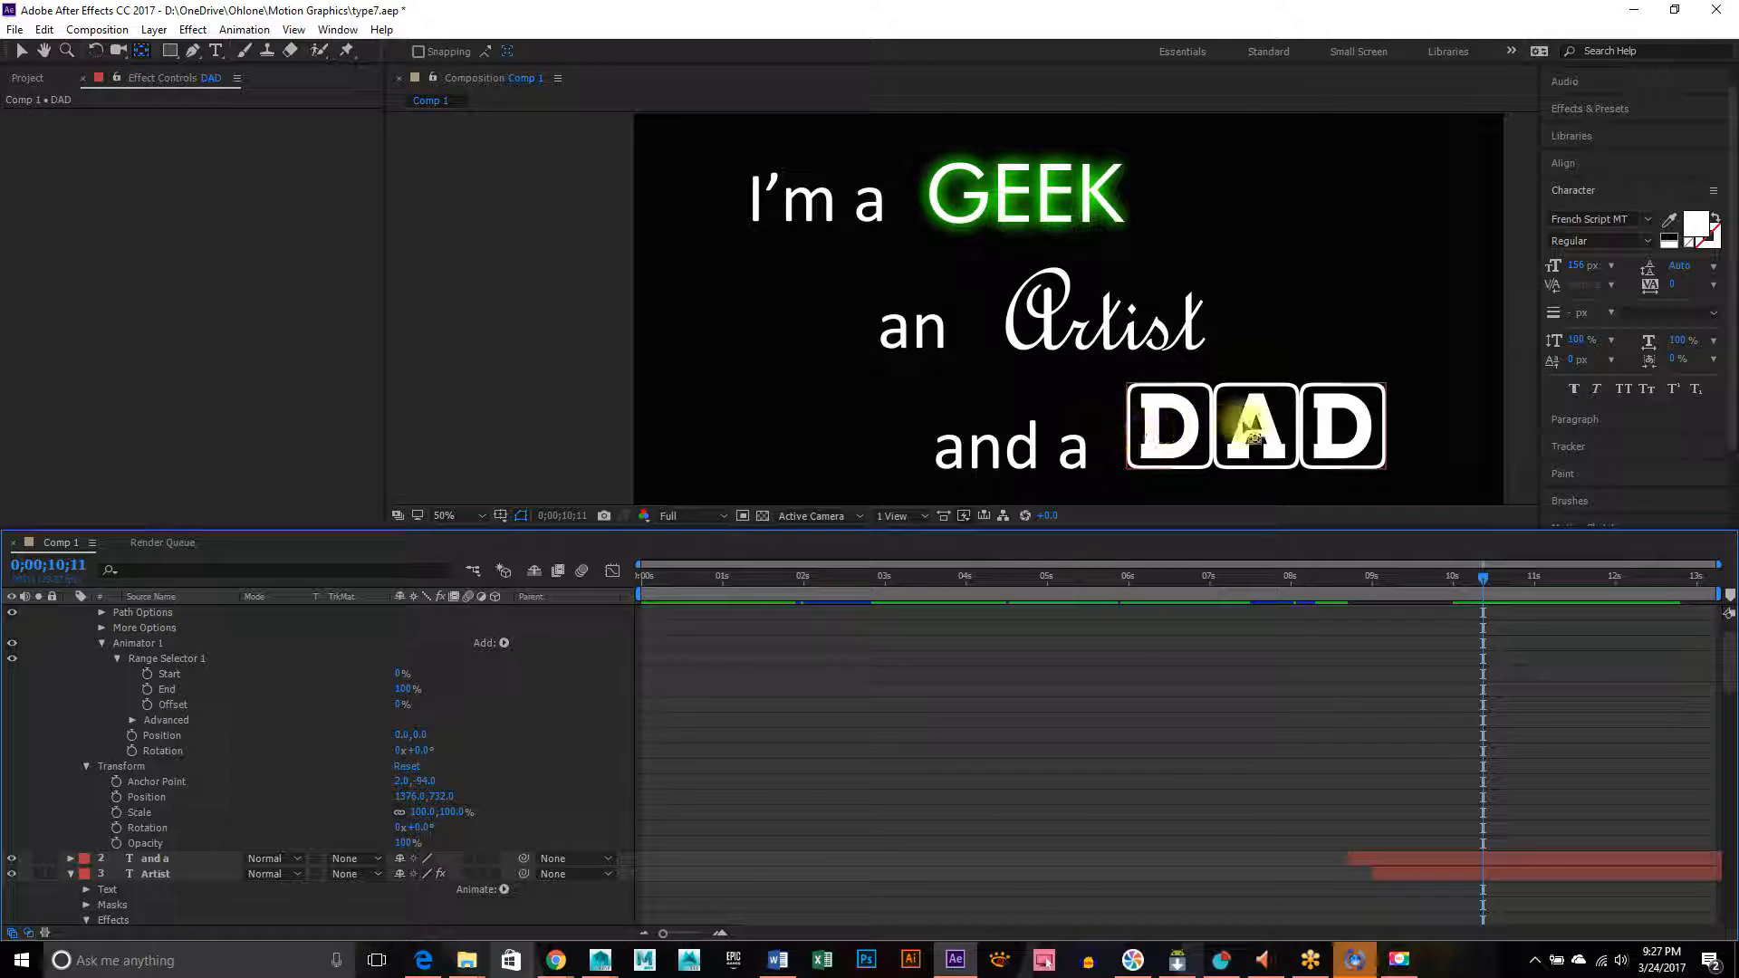
left_click_drag(418, 736, 454, 749)
key("ctrl+z")
scroll(1250, 421, "down", 2)
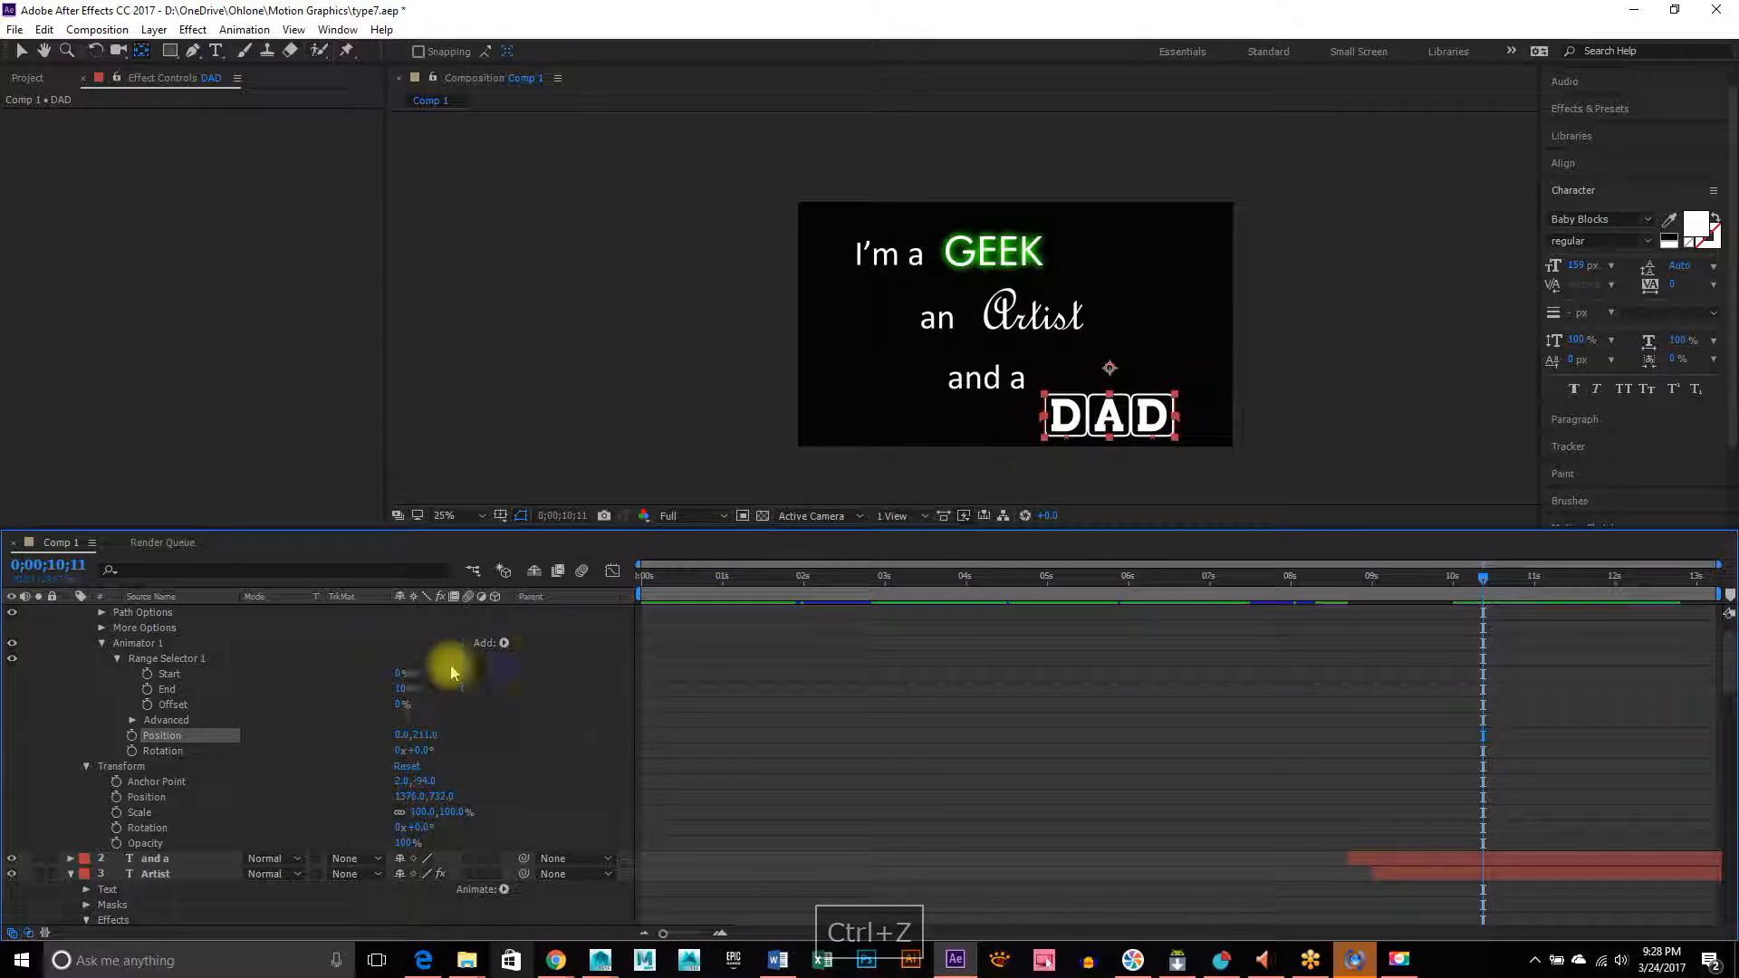
left_click_drag(421, 756, 663, 764)
key("ctrl+z")
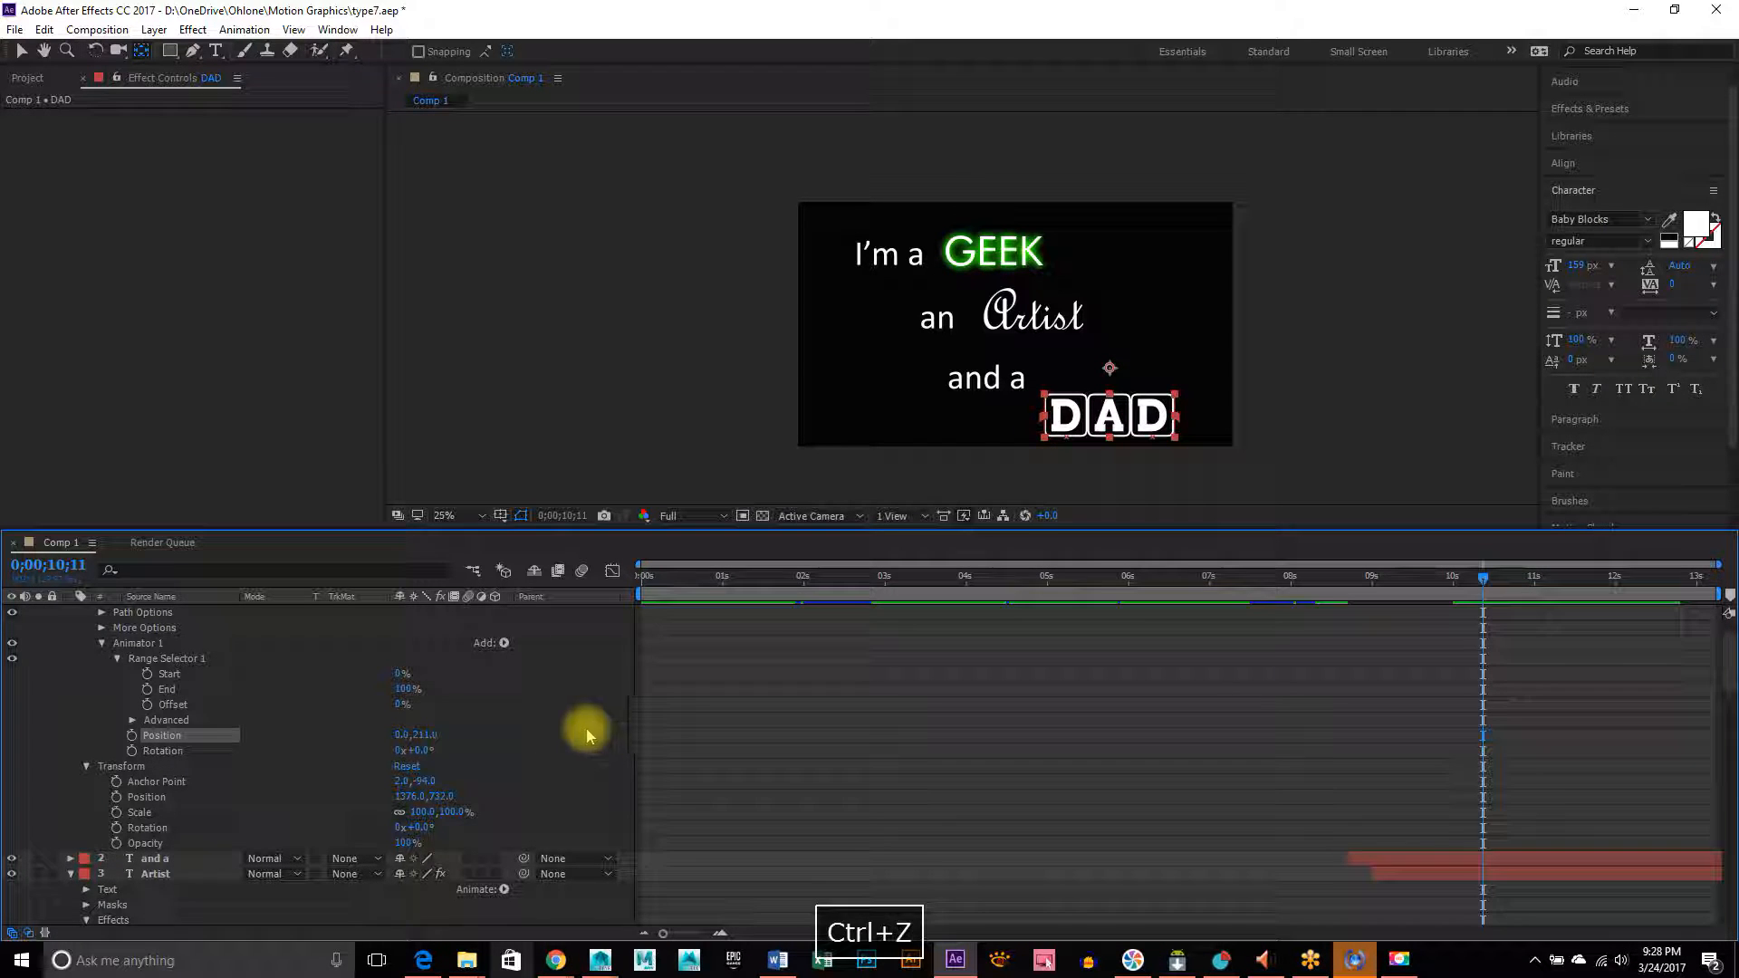
key("ctrl+z")
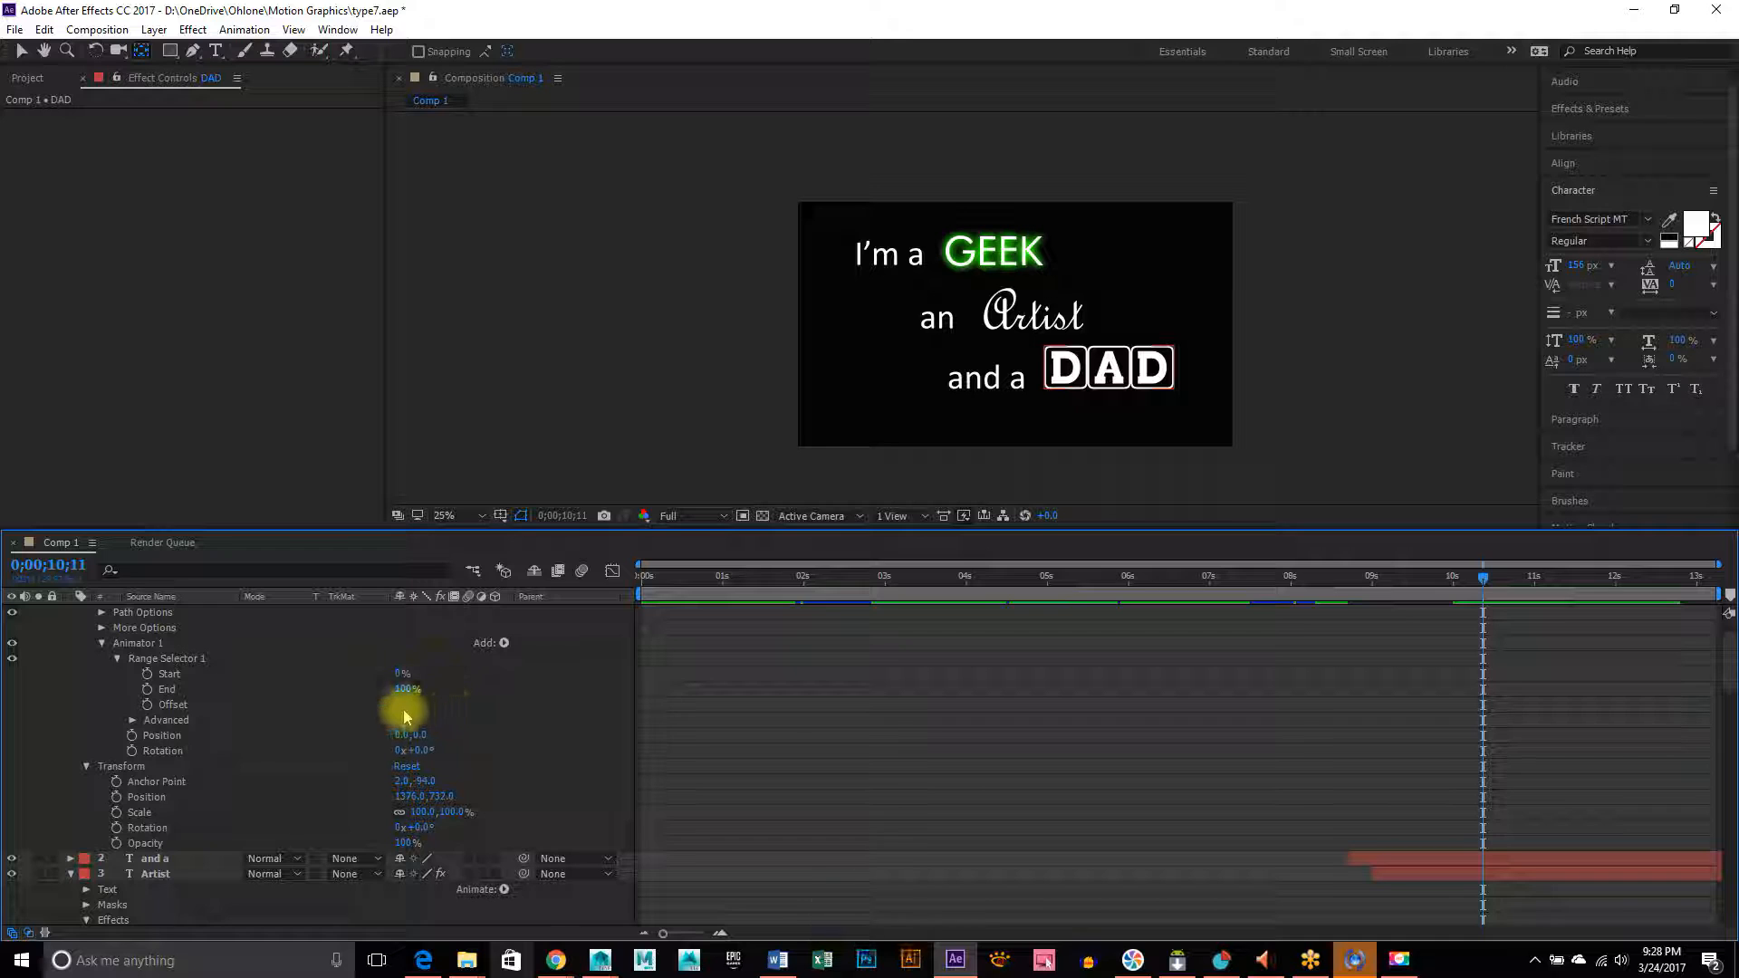
- Try another animator Rotation on DAD, then undo it and the earlier move of the layer's anchor point
left_click_drag(422, 751, 470, 768)
key("ctrl+z")
key("ctrl+z")
key("ctrl+z")
key("ctrl+z")
key("ctrl+z")
key("ctrl+z")
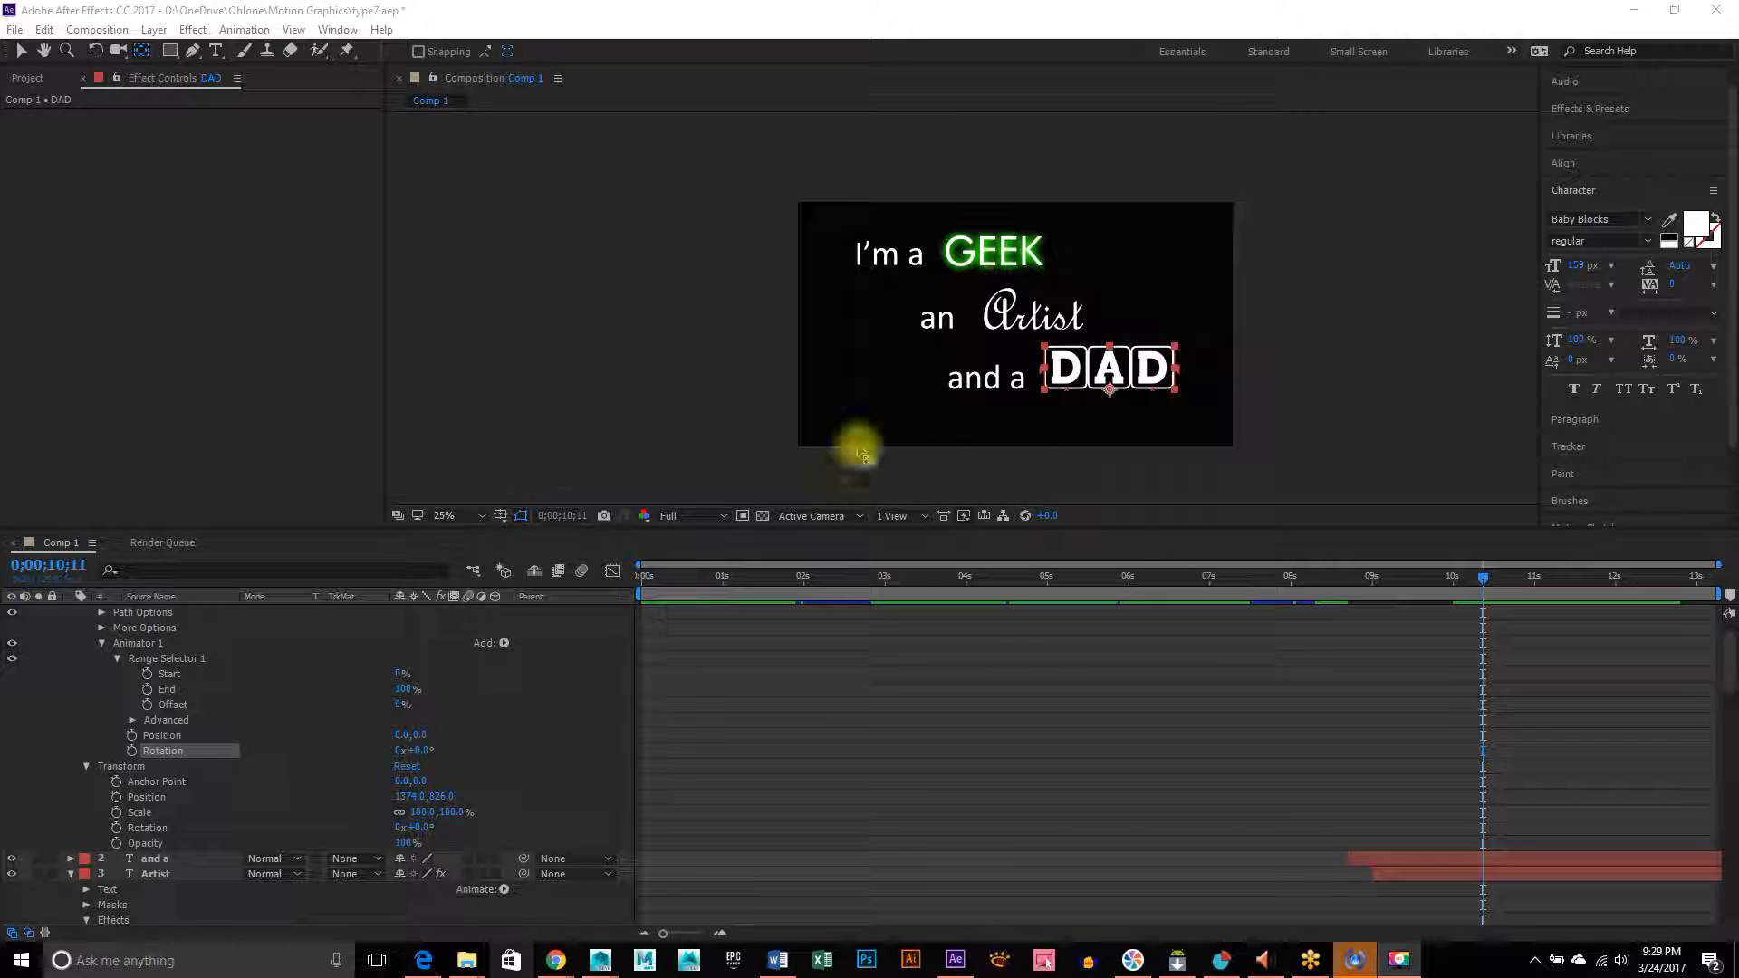
- Add an Anchor Point property to the DAD layer's text animator
left_click(326, 31)
mouse_move(241, 34)
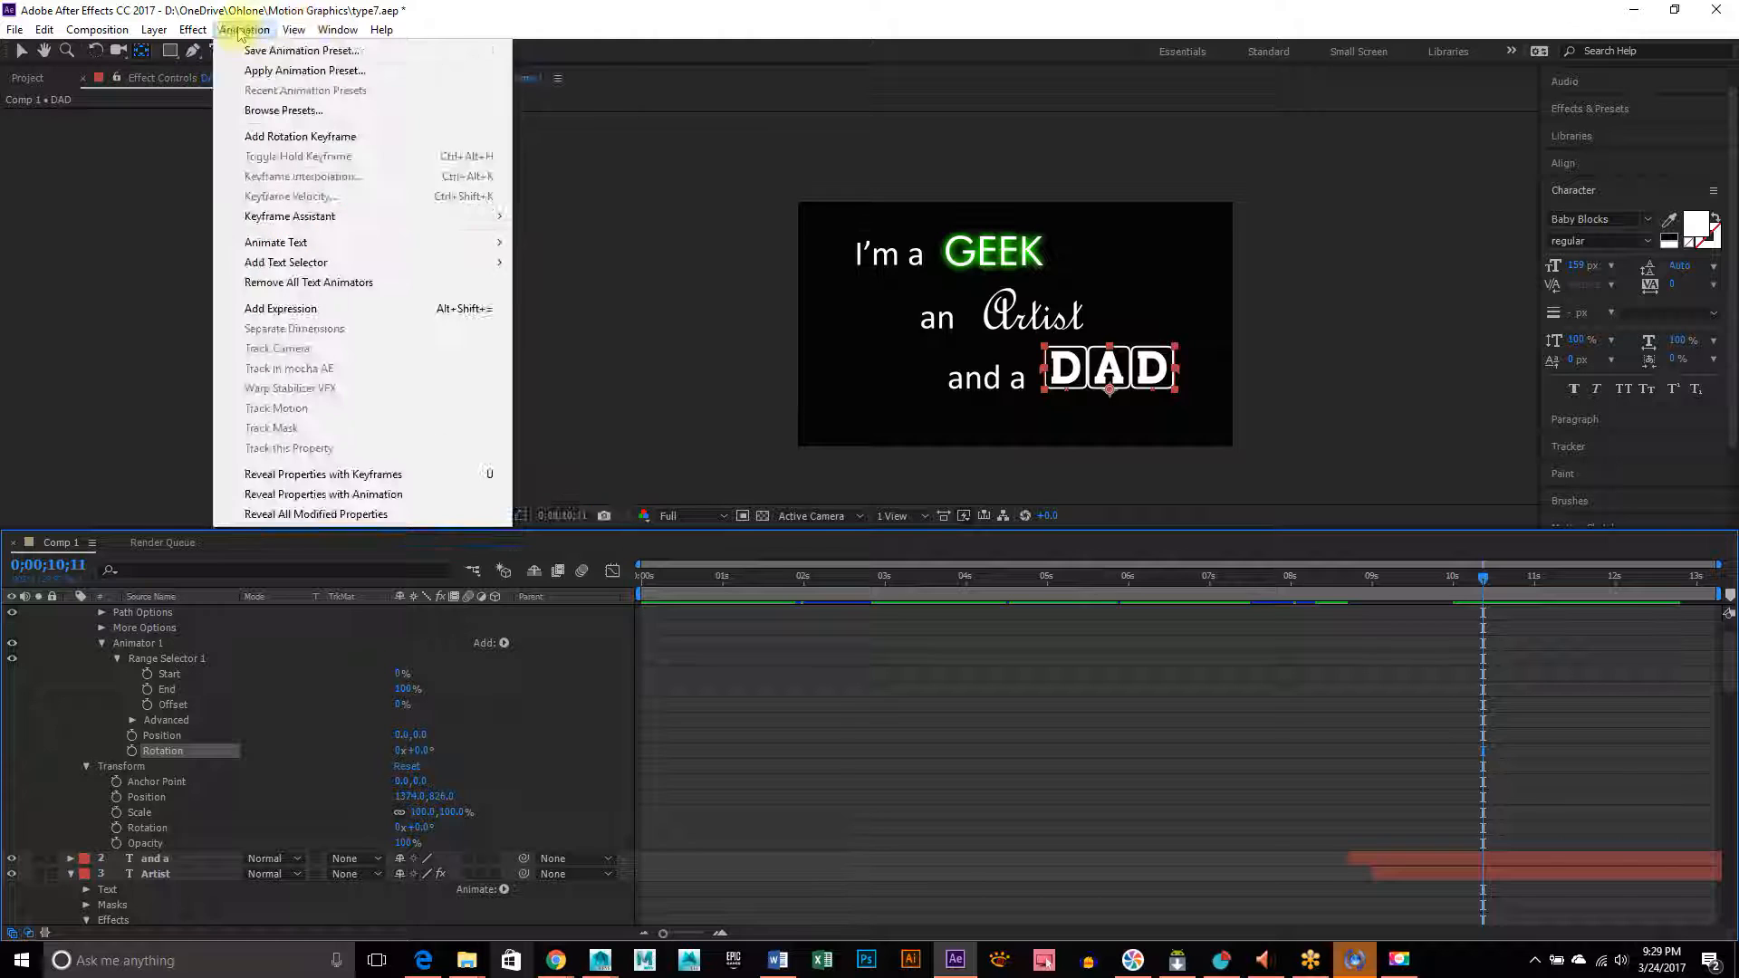
mouse_move(292, 245)
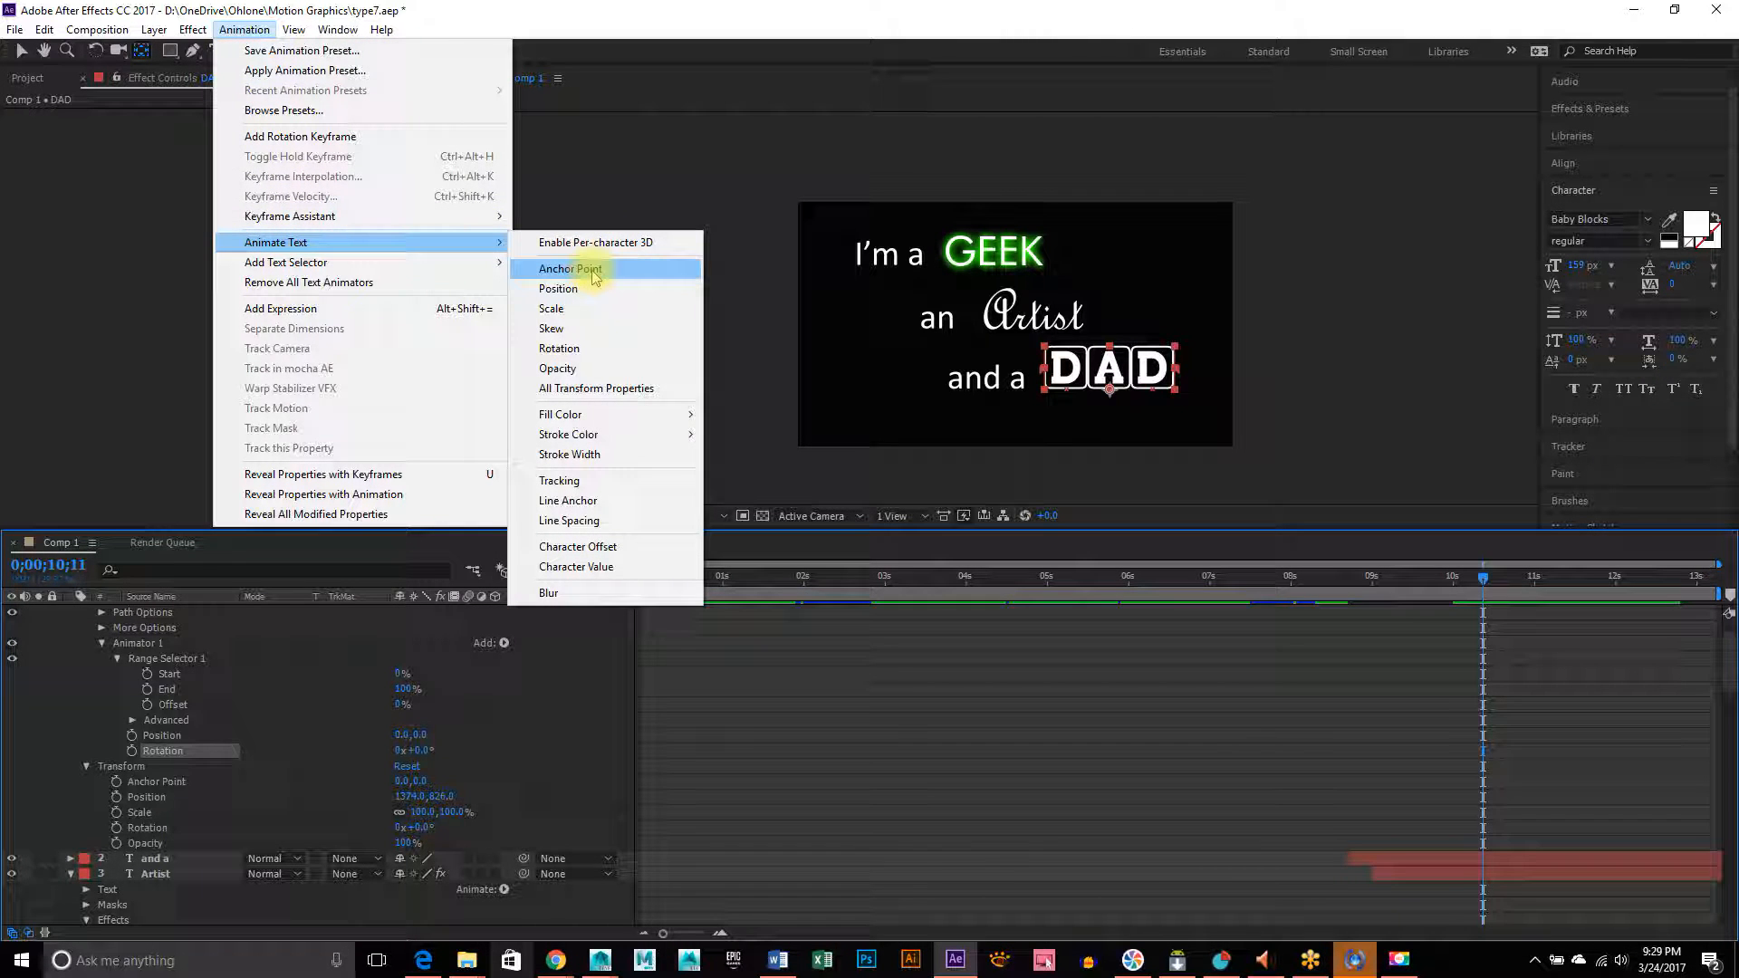
left_click(596, 276)
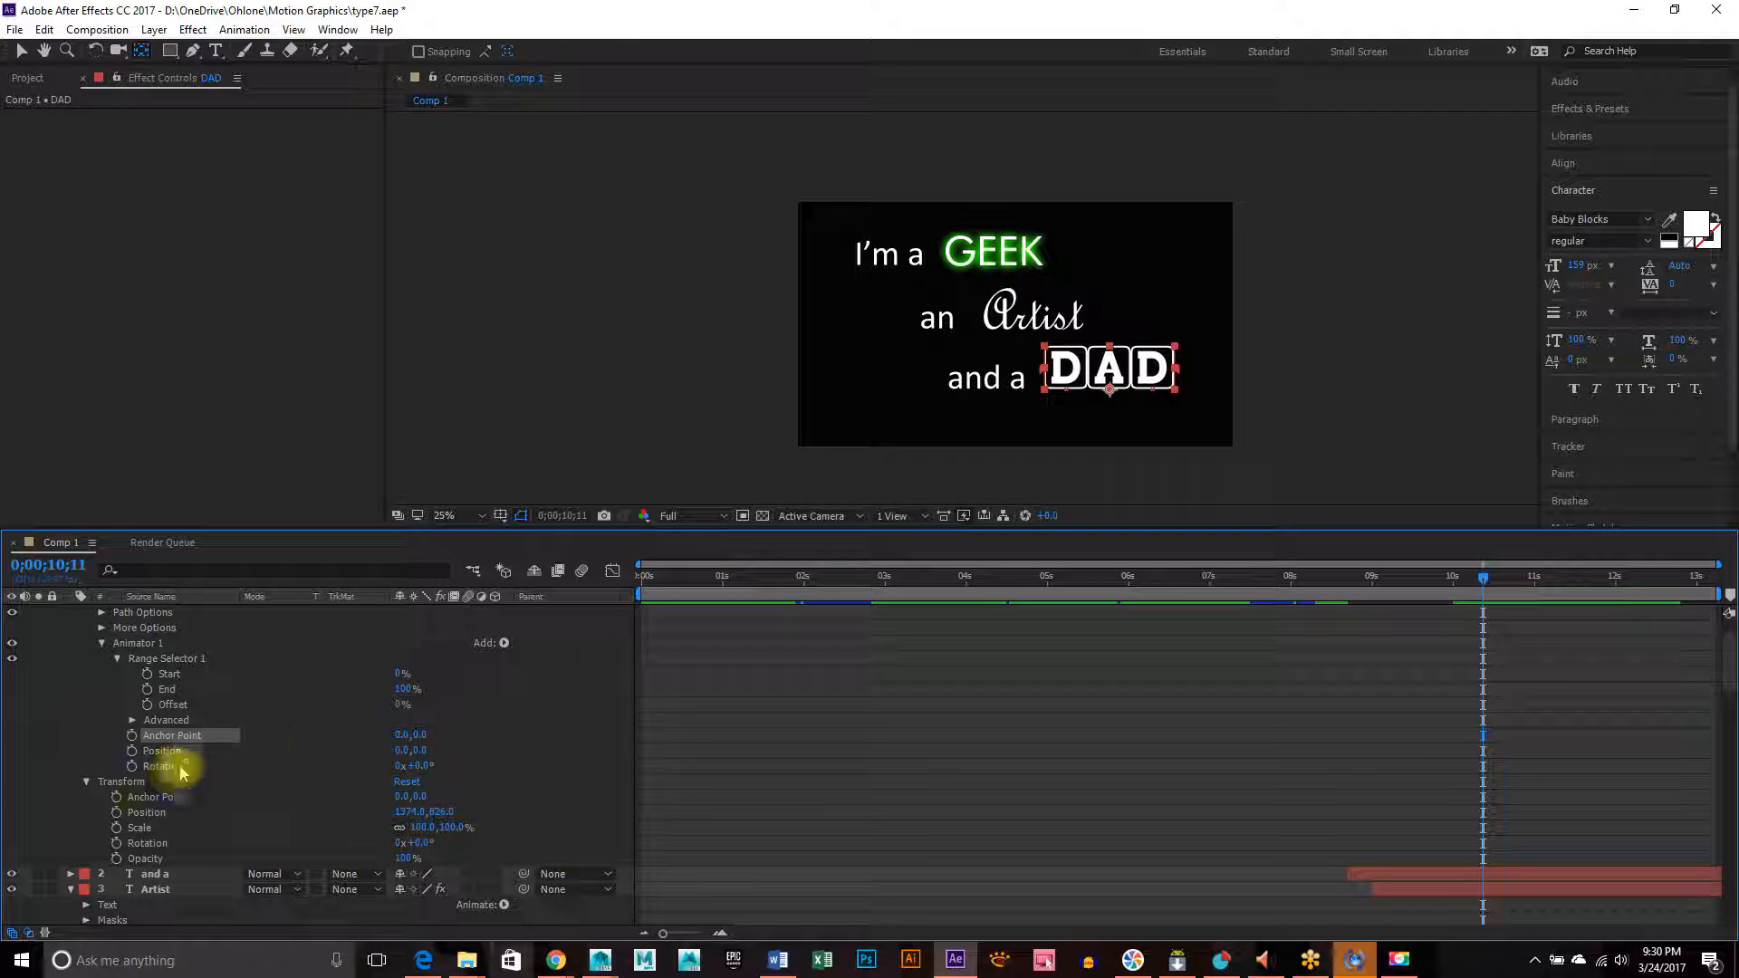
- Try an animator Anchor Point of 0, -94 with an animator Rotation of -55° on DAD, then undo both
left_click_drag(424, 736, 330, 745)
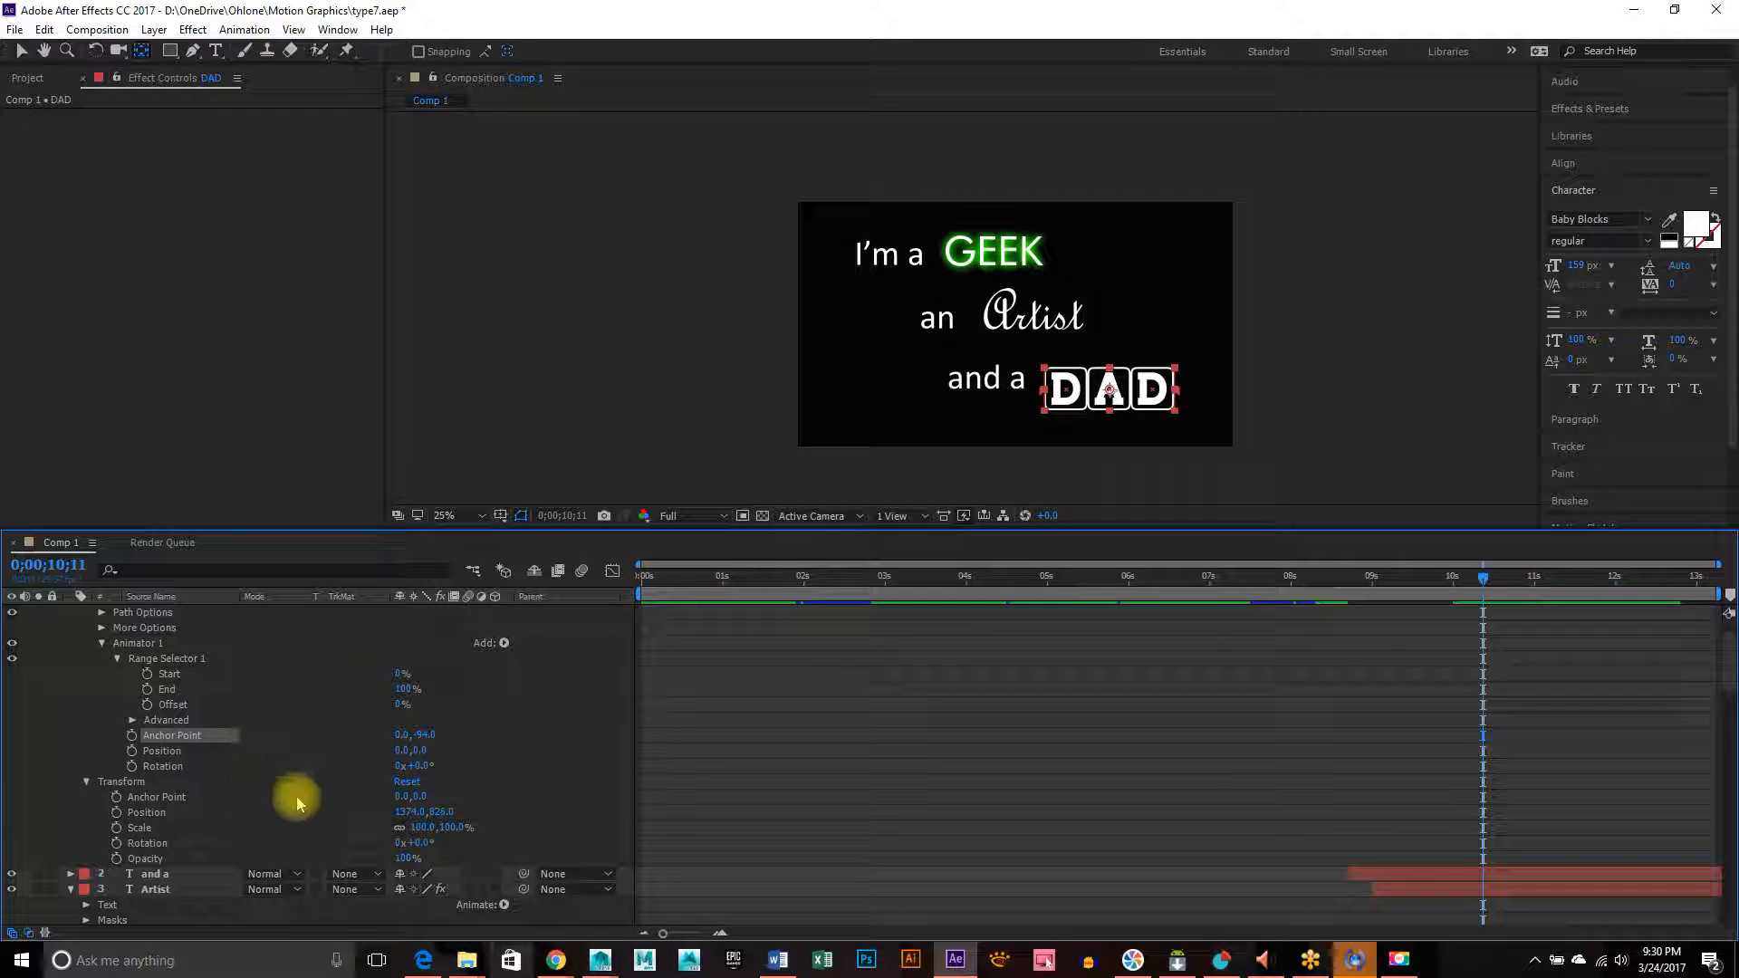
mouse_move(419, 767)
left_mouse_down()
mouse_move(856, 809)
mouse_move(407, 796)
left_mouse_up()
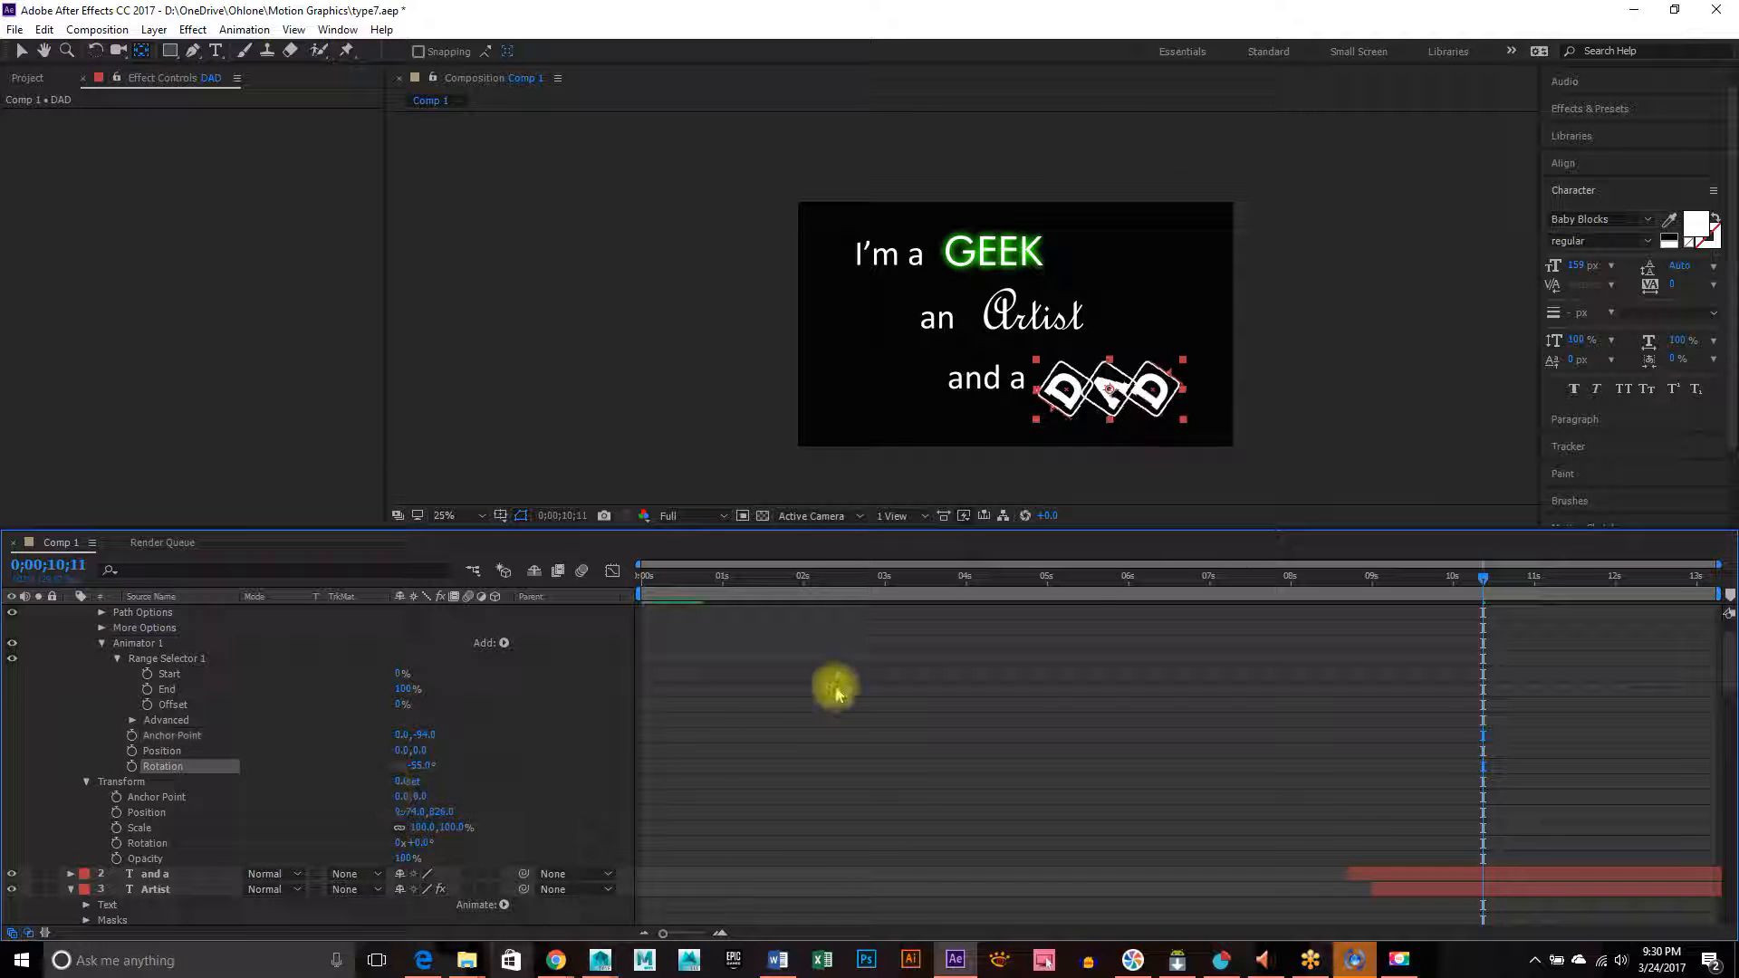
key("ctrl+z")
left_click(1144, 407)
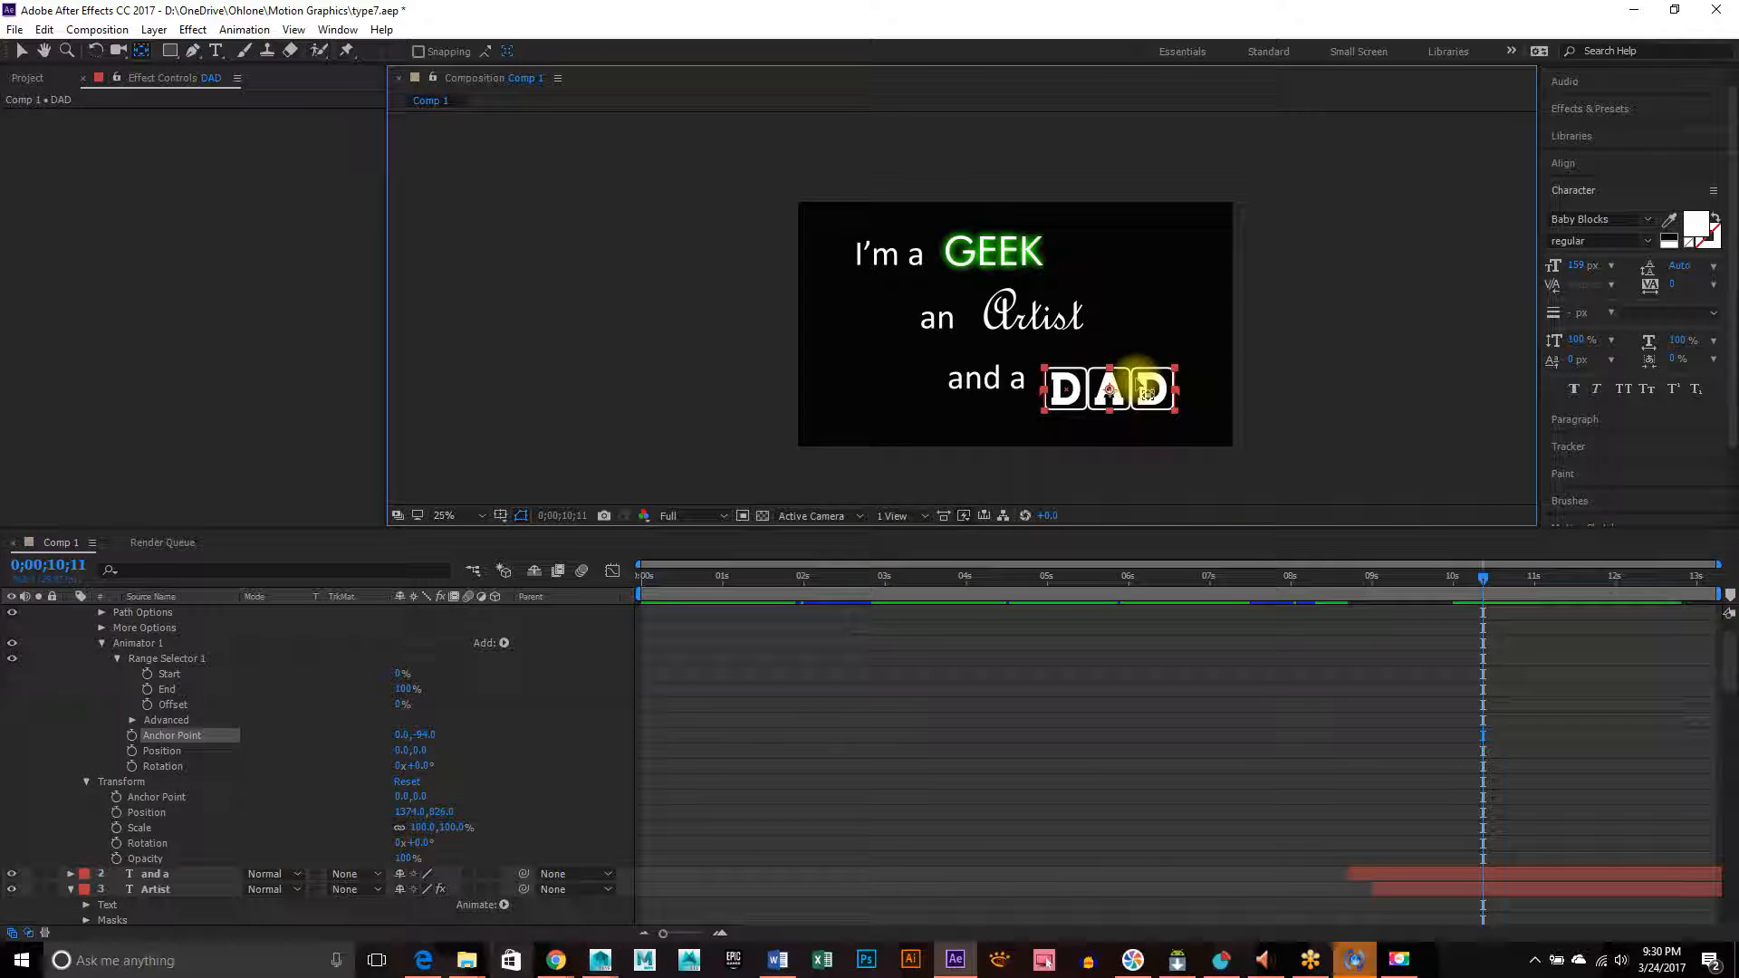
key("ctrl+z")
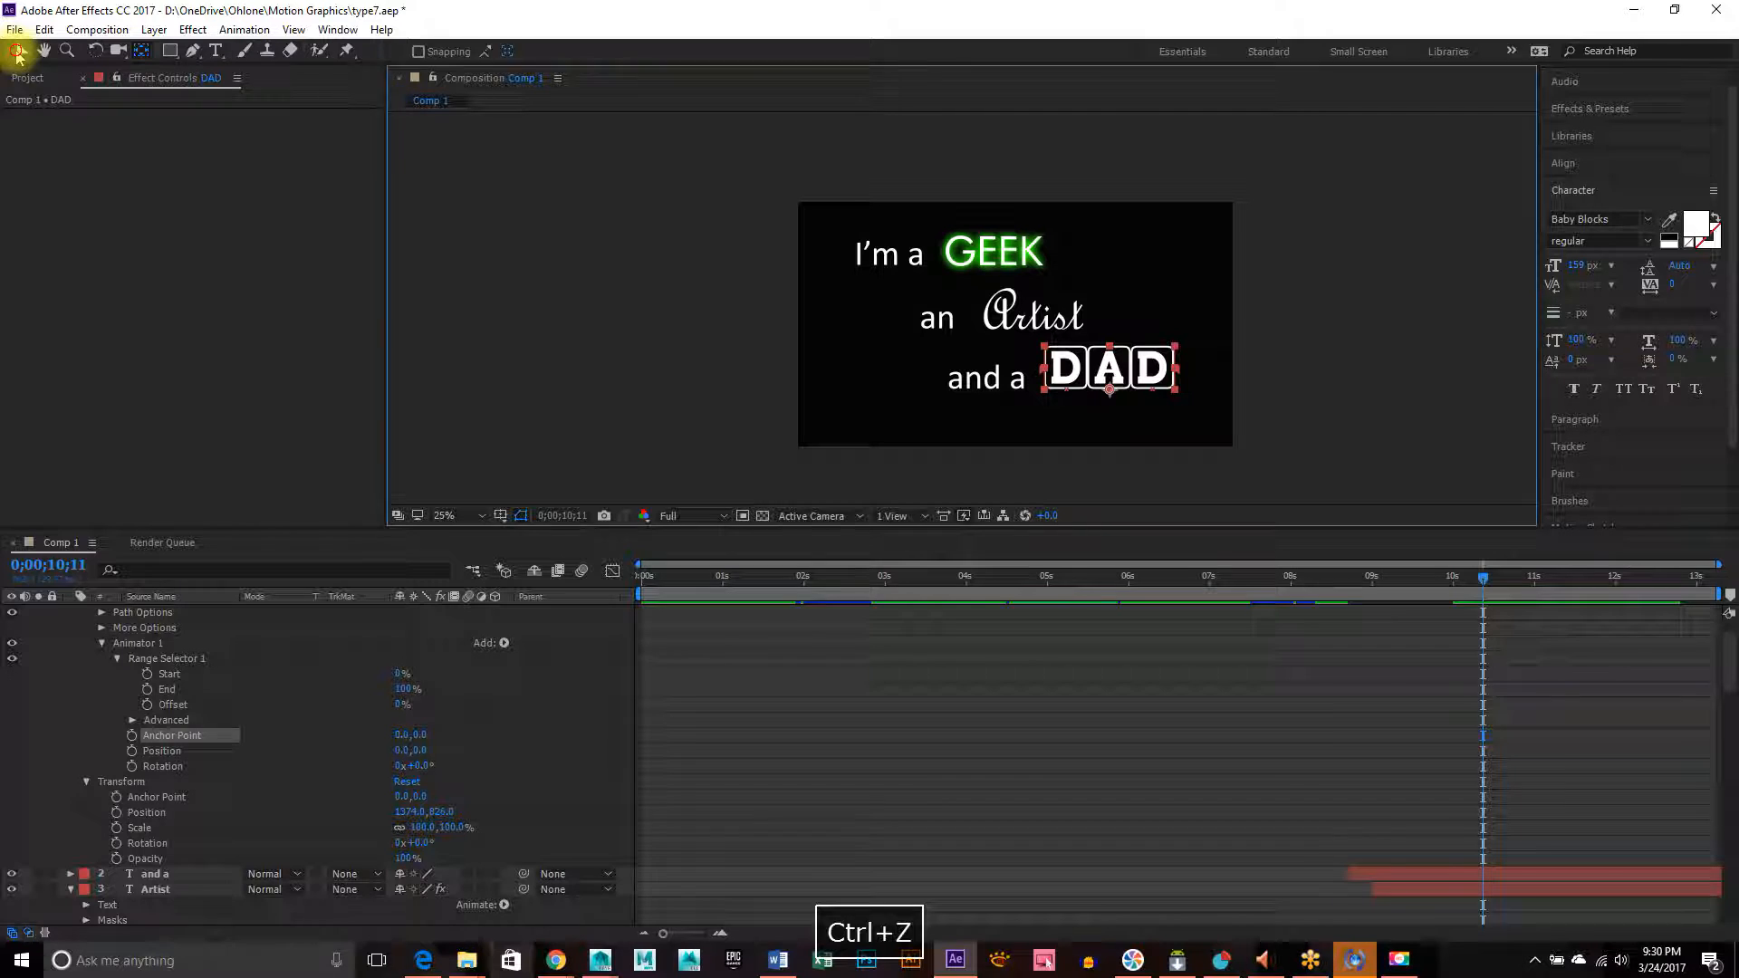
- Set DAD's animator Anchor Point to 0, -81 and move the layer back beside "and a", trying and undoing a letter rotation
left_click(20, 54)
left_click_drag(418, 734, 321, 741)
left_click_drag(1154, 398, 1145, 373)
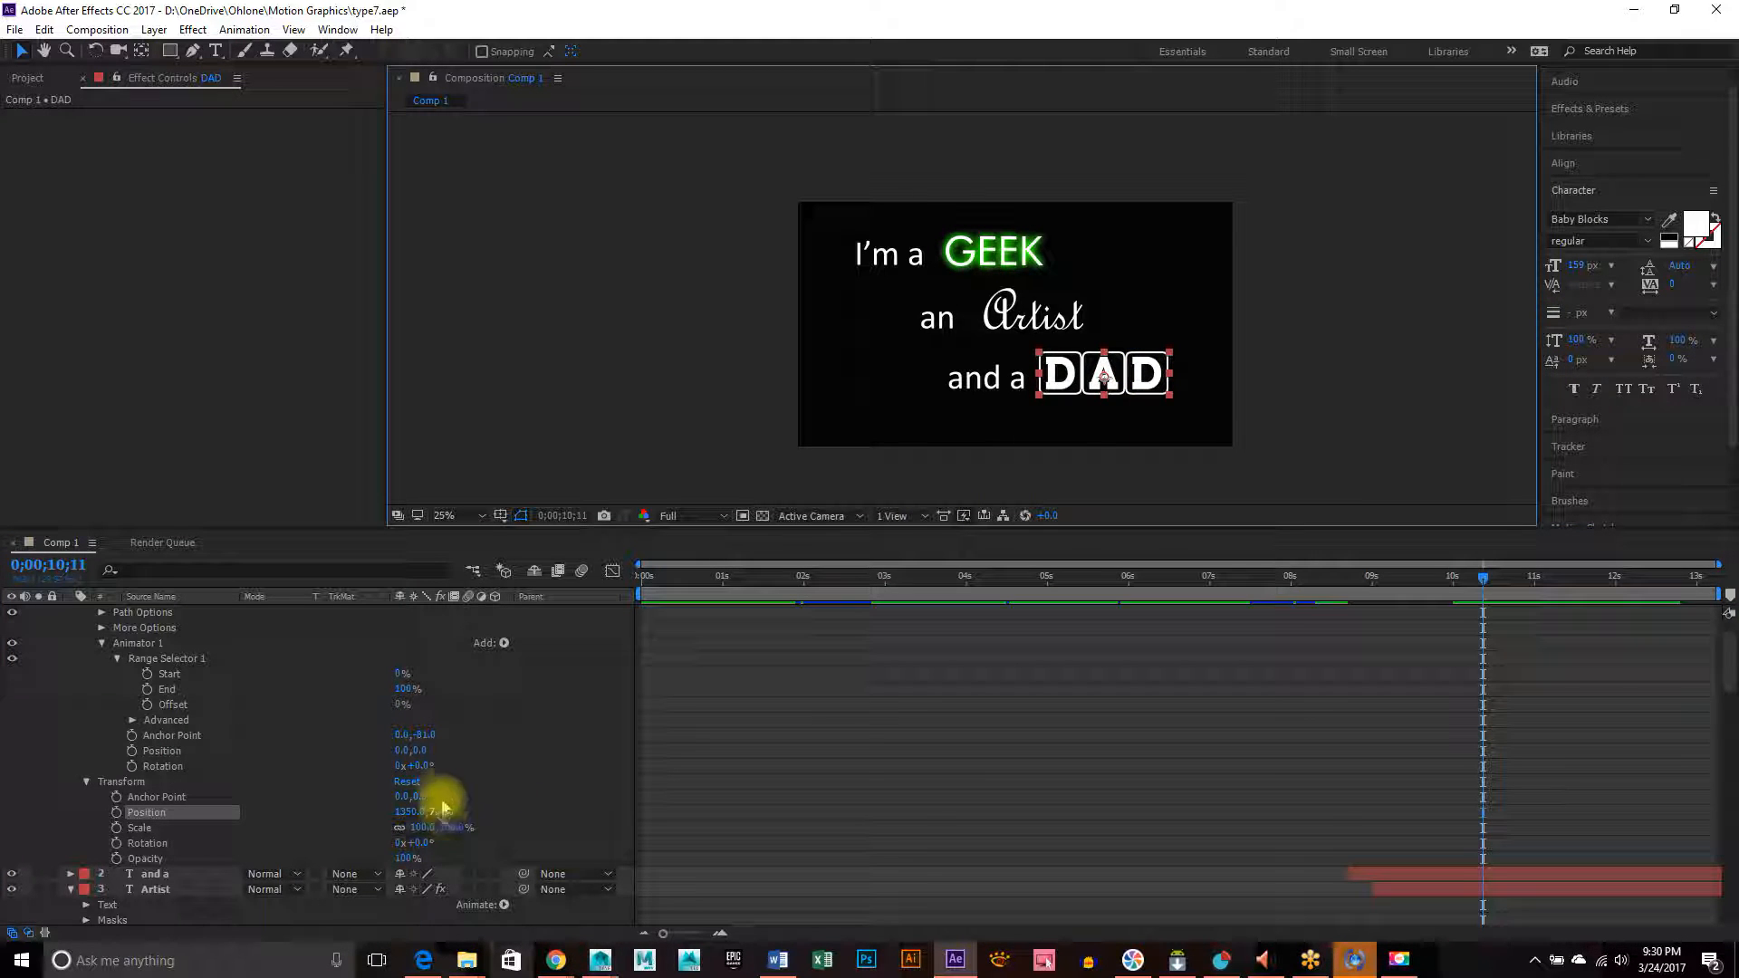
left_click_drag(419, 768, 1280, 827)
key("ctrl+z")
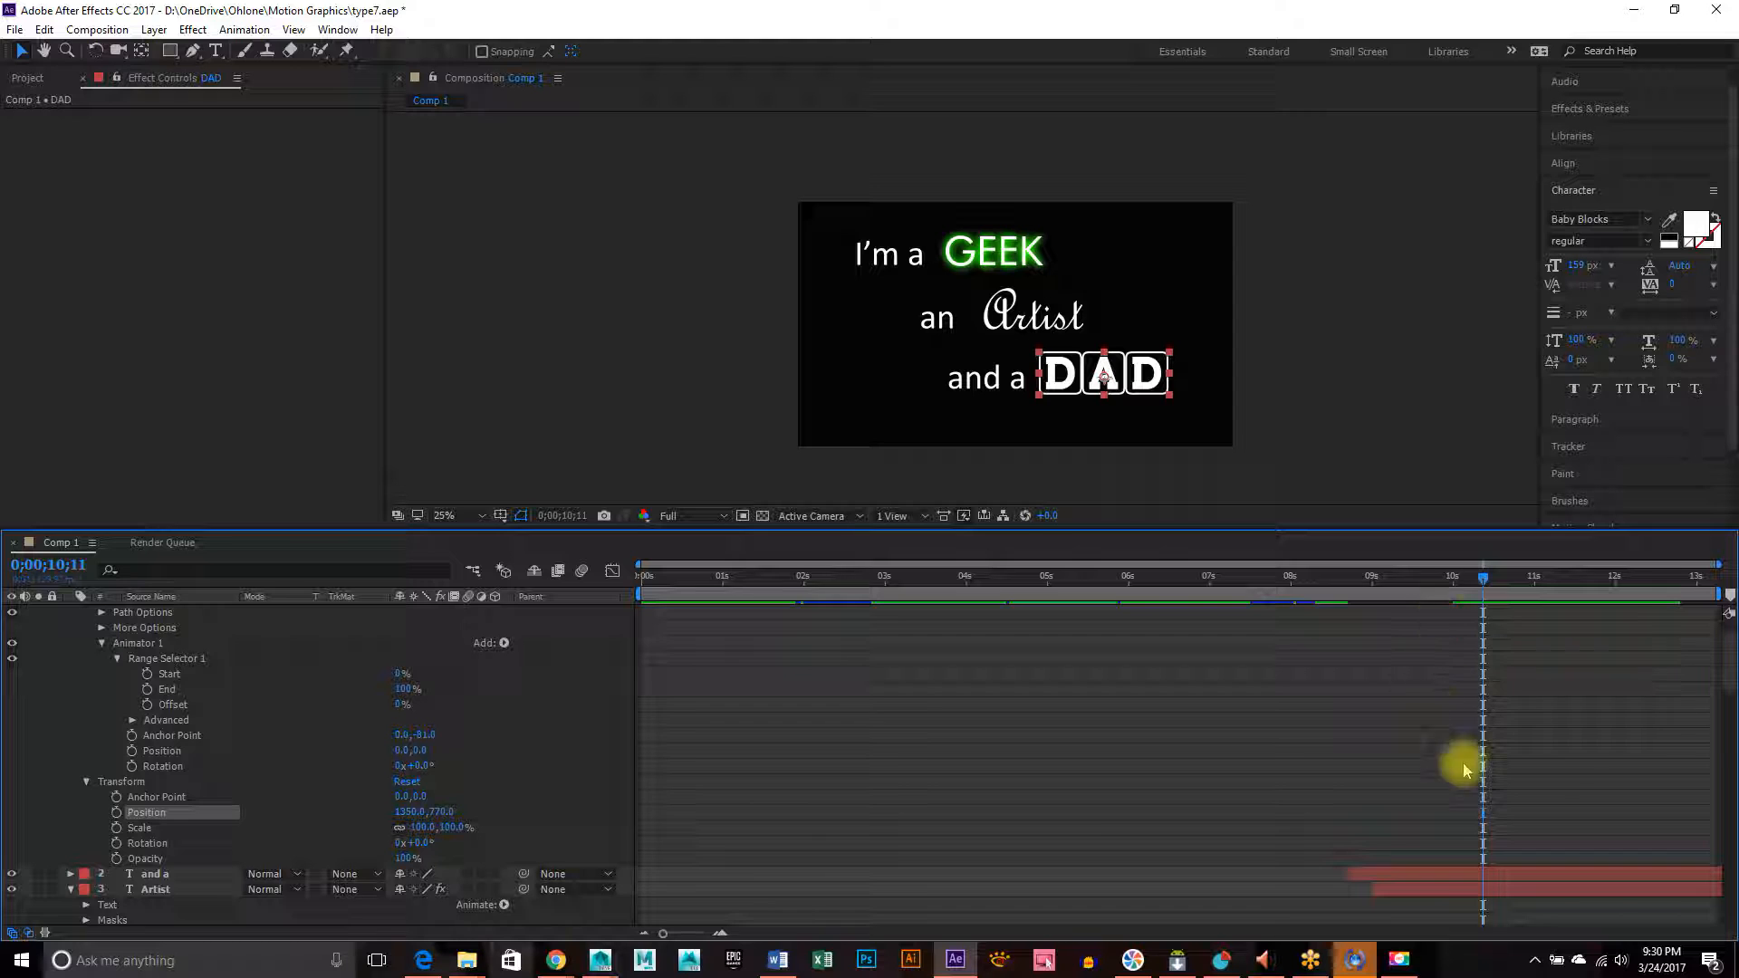
- Shift the "and a" and DAD layers together so both start just before the 10-second mark, leaving only DAD selected
scroll(1413, 788, "down", 3)
left_click(1350, 578)
left_click_drag(1349, 583, 1472, 606)
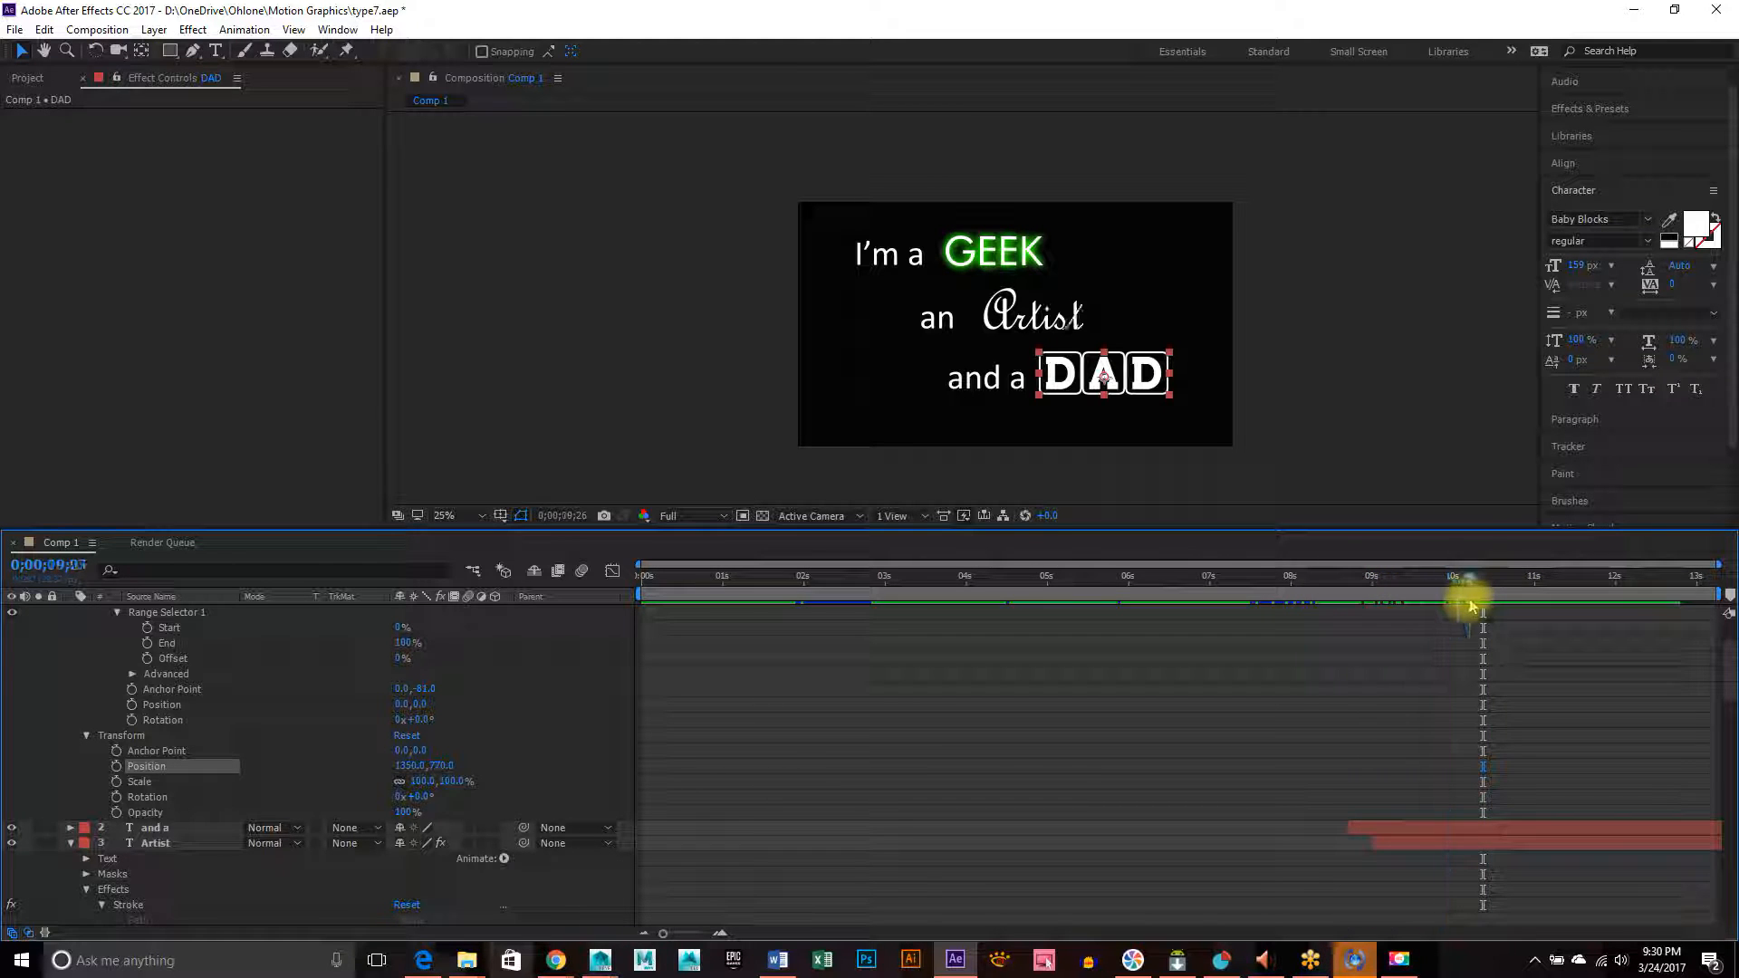
scroll(1556, 800, "up", 2)
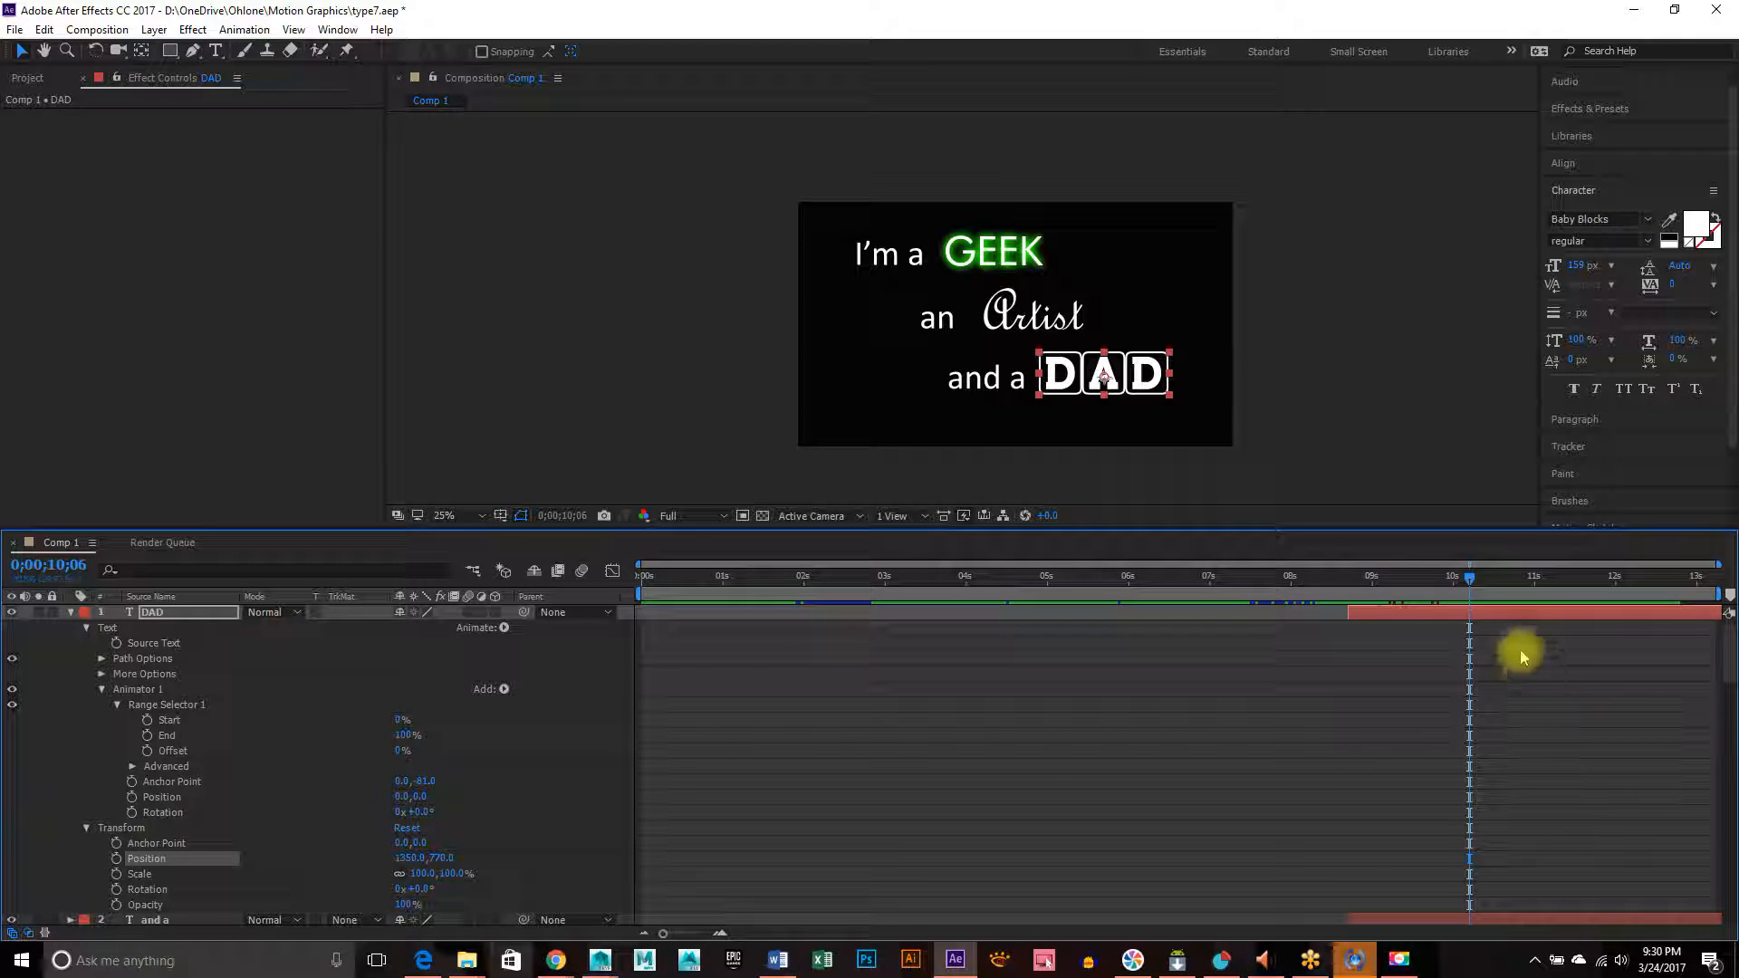
left_click(1373, 922)
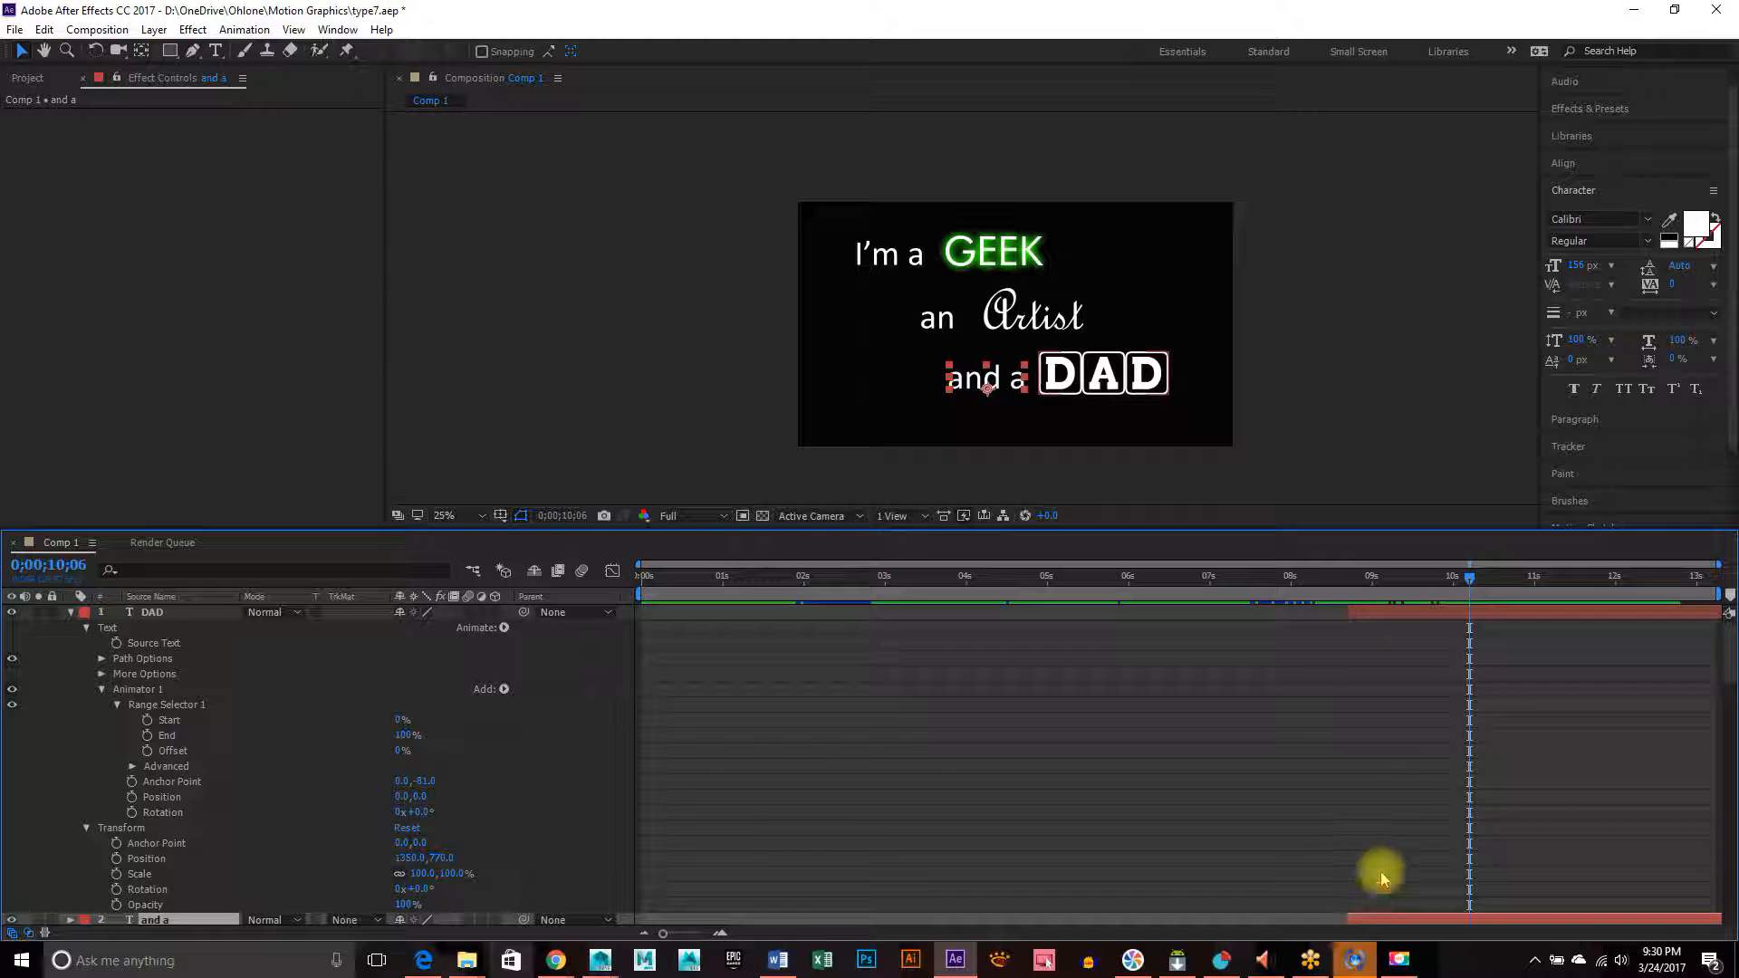
left_click(1398, 610, "shift")
left_click_drag(1393, 614, 1466, 584)
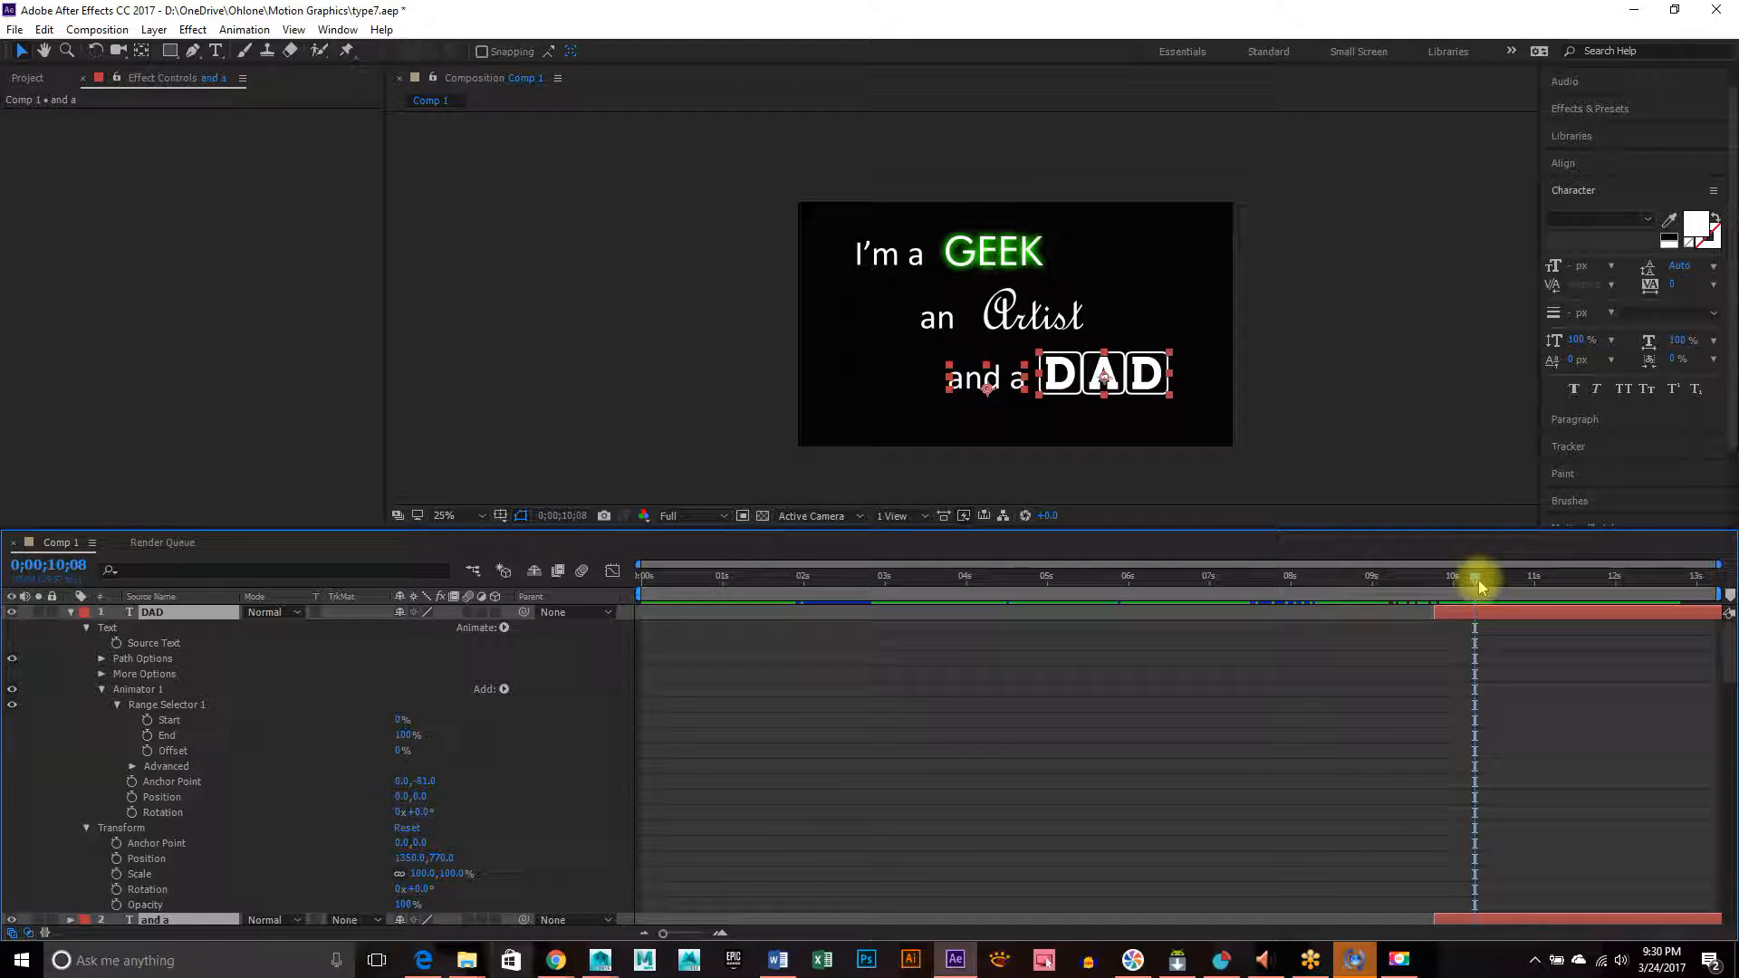
scroll(1480, 696, "down", 1)
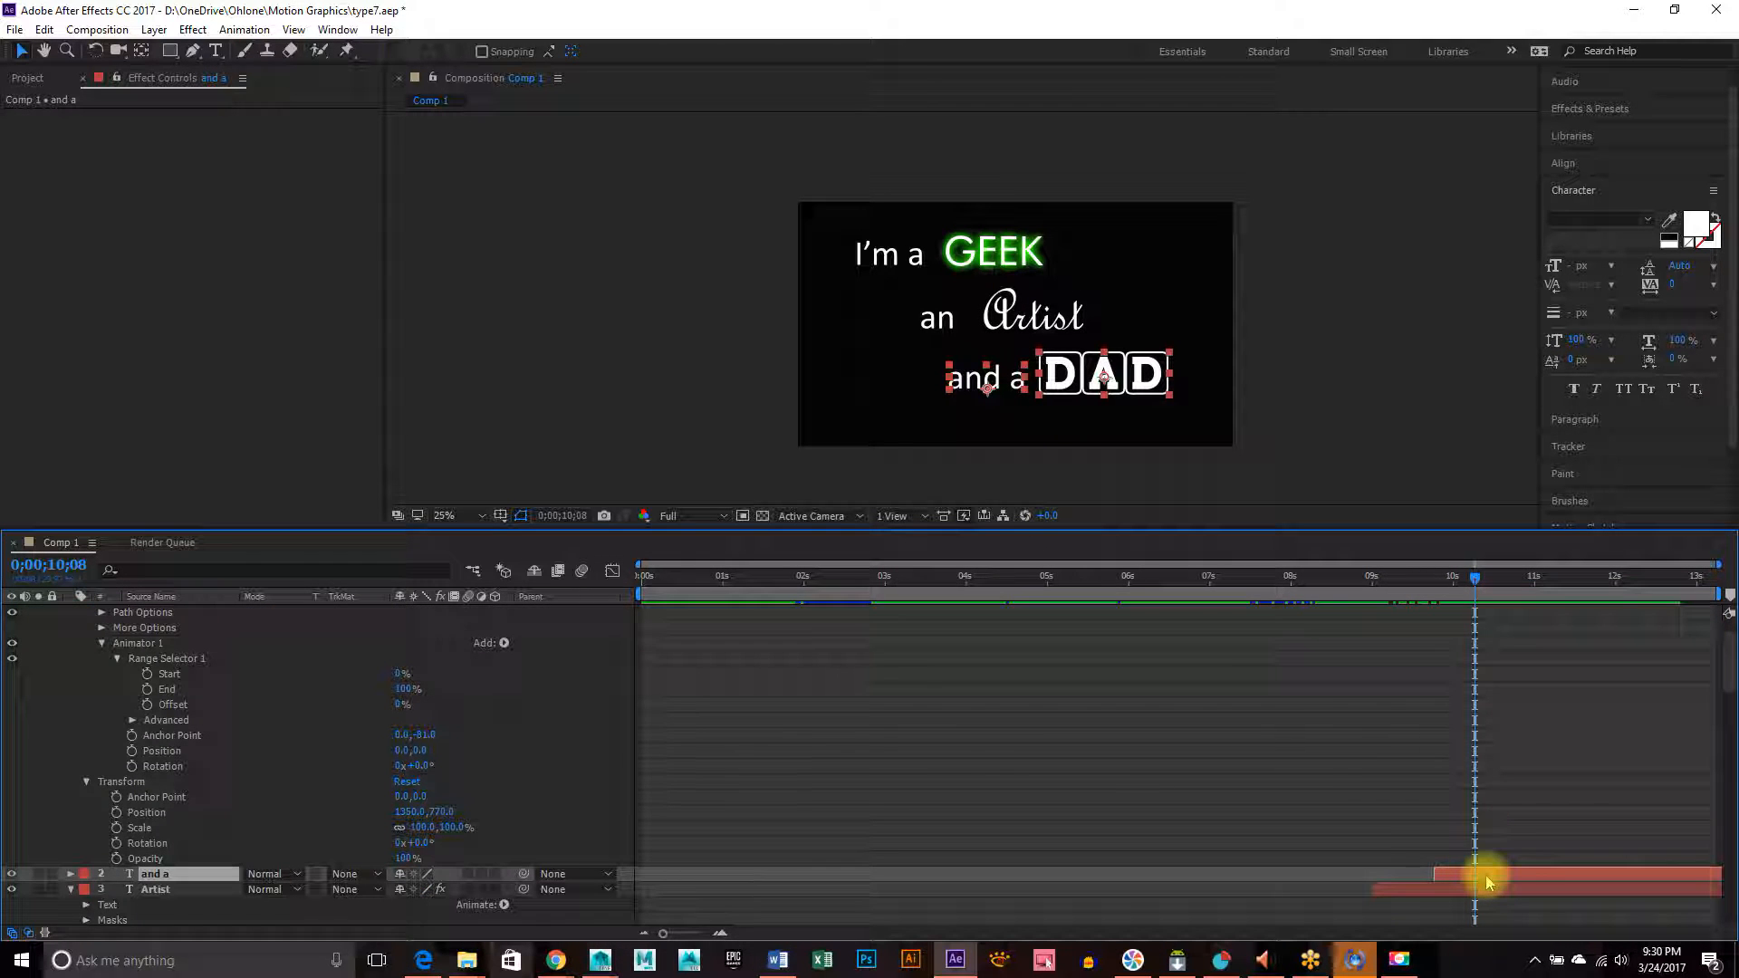
scroll(1496, 801, "up", 1)
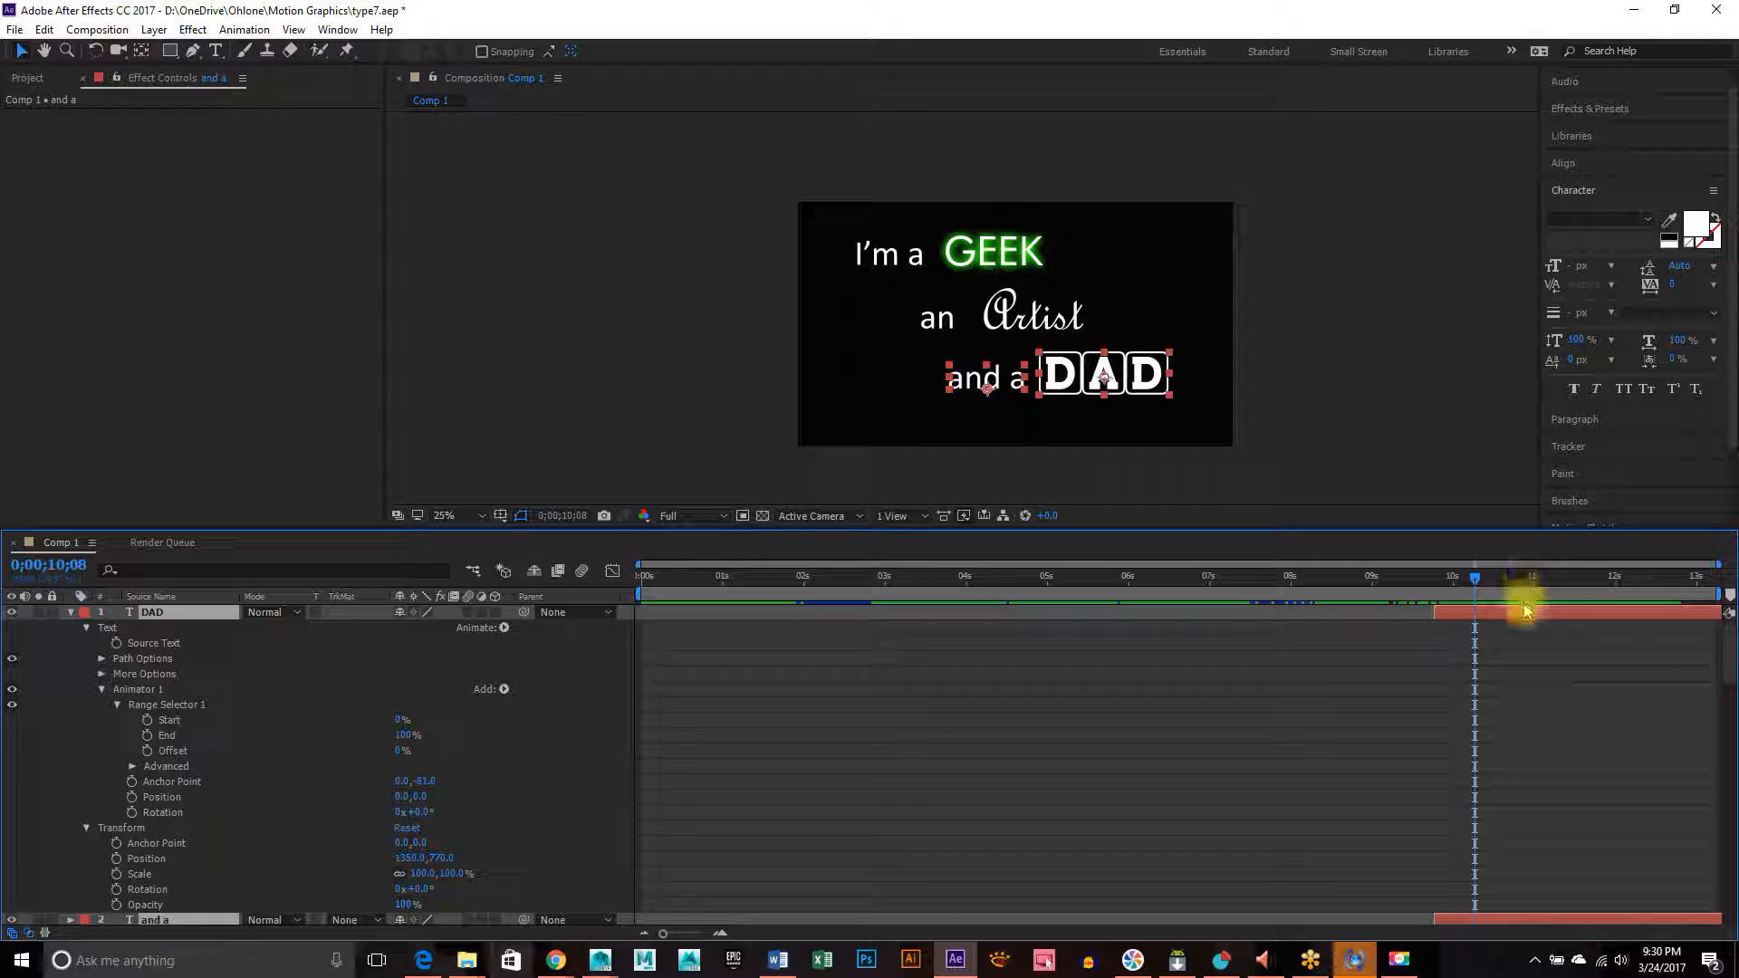
left_click(1446, 483)
left_click(1493, 616)
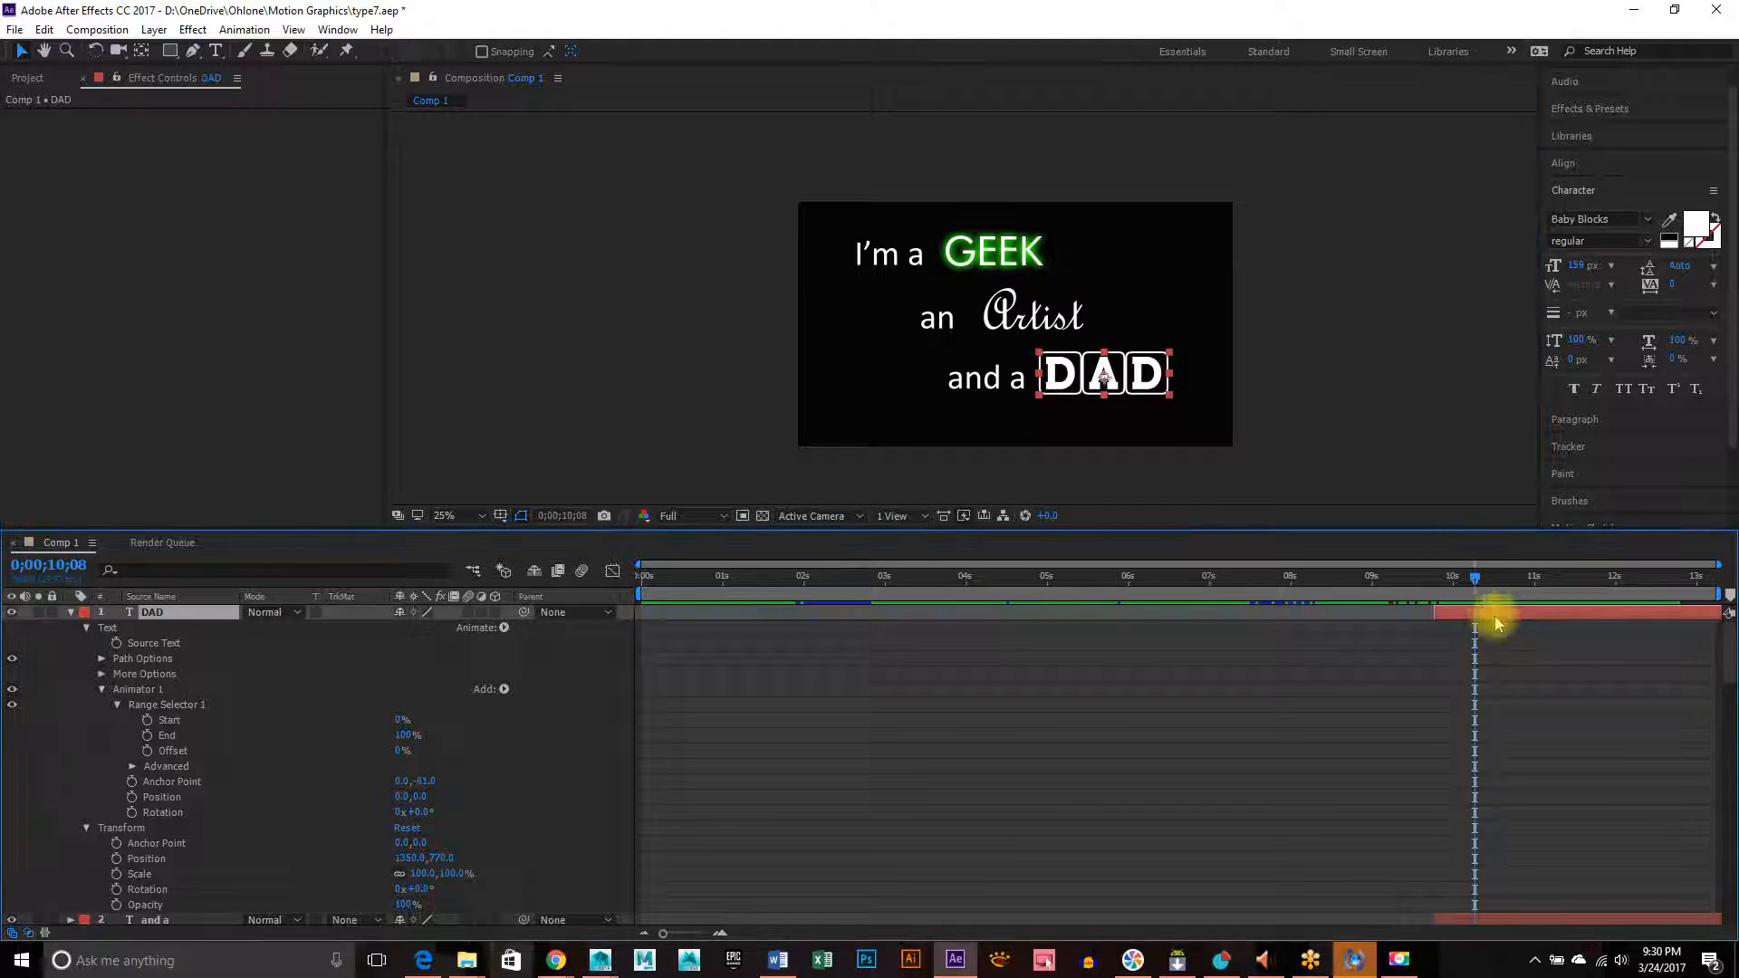
- Start keyframing DAD's text animator Position and Rotation at 0;00;10;18
mouse_move(1468, 576)
left_mouse_down()
mouse_move(1429, 577)
mouse_move(1499, 568)
left_mouse_up()
mouse_move(757, 965)
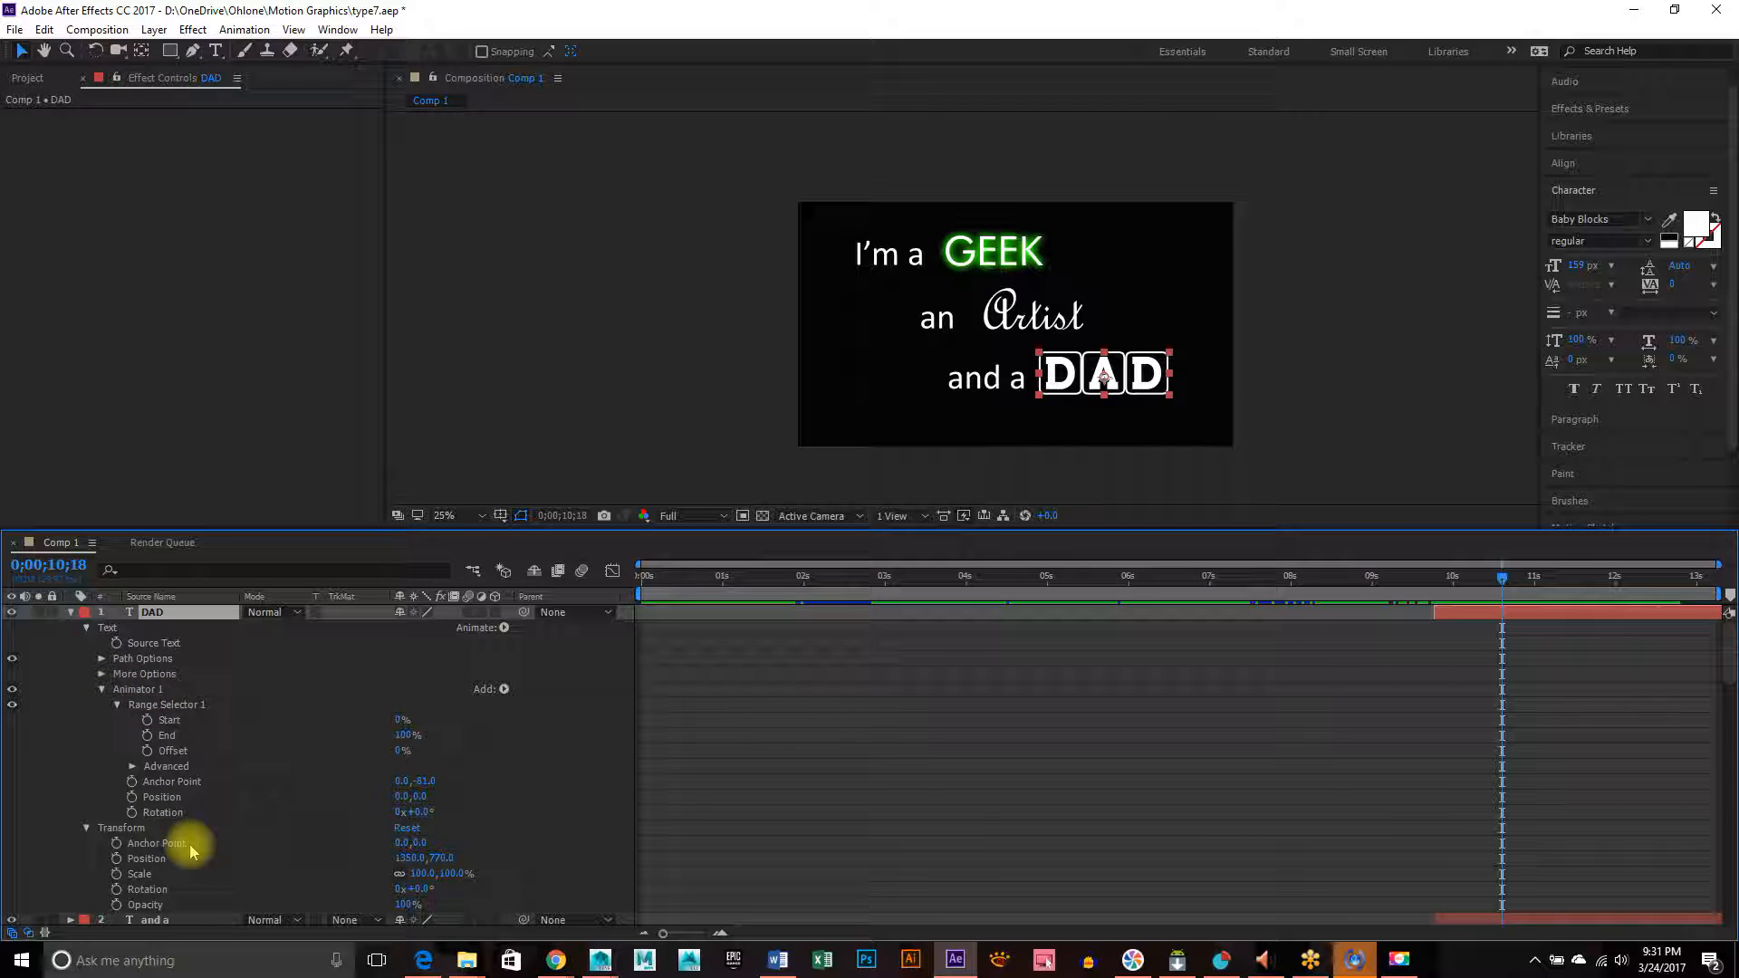
left_click(86, 828)
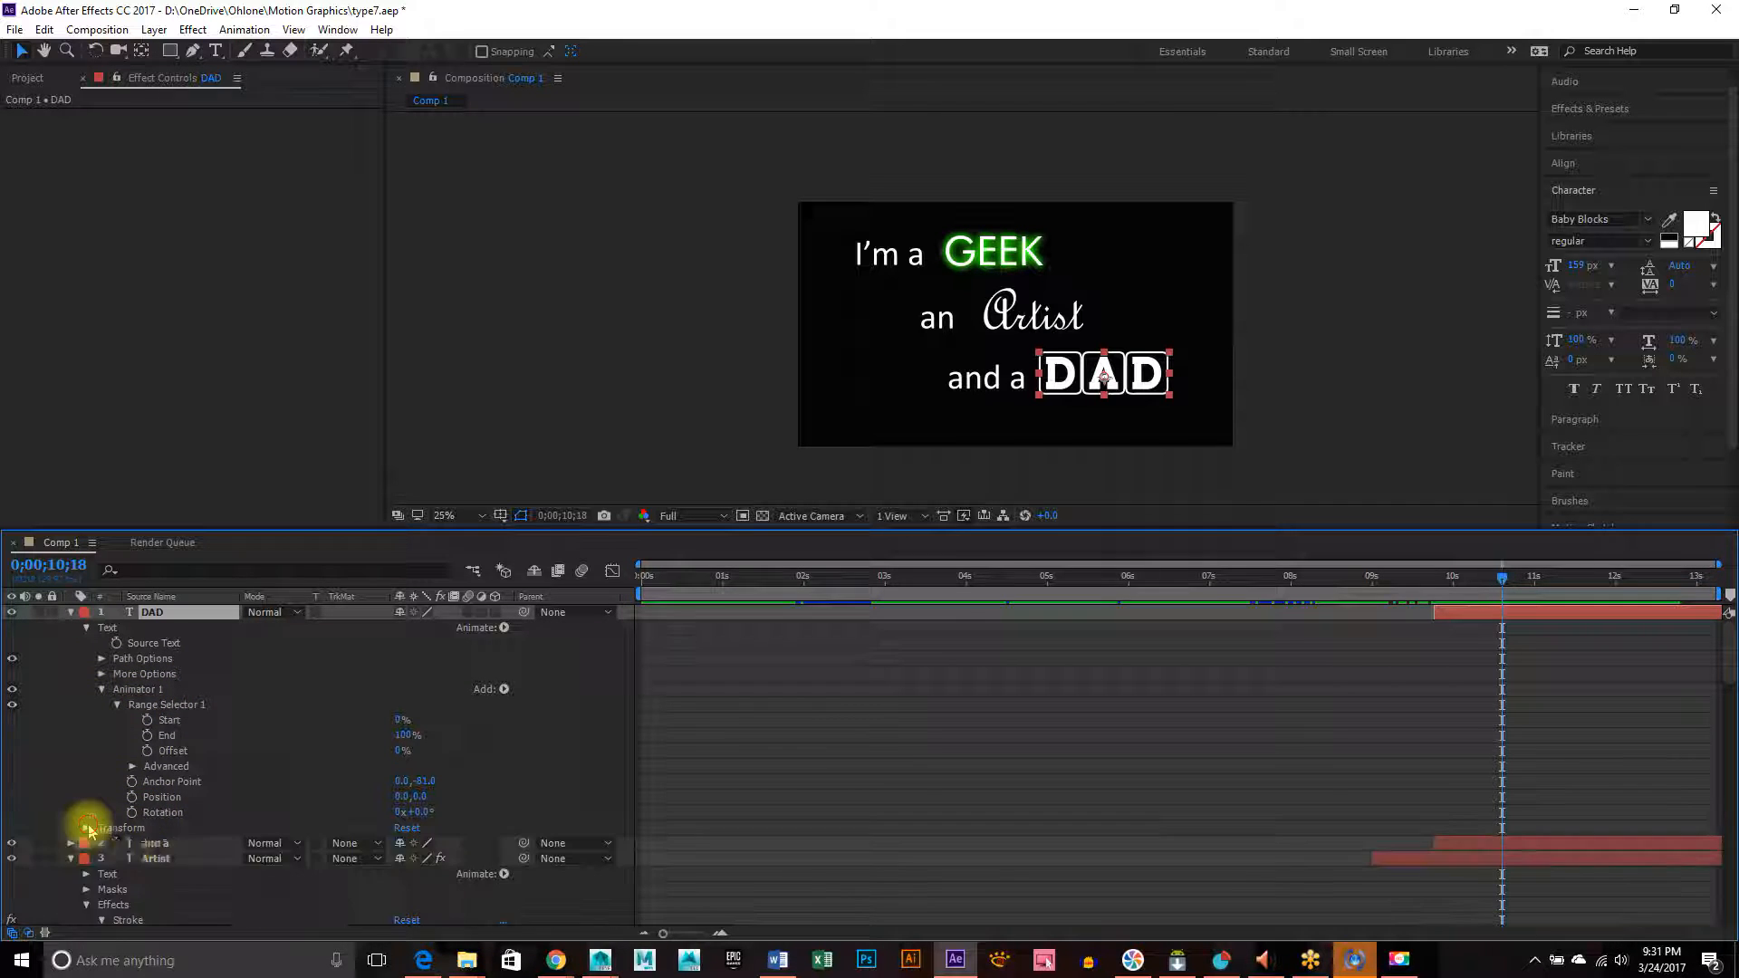
left_click(132, 812)
left_click(133, 798)
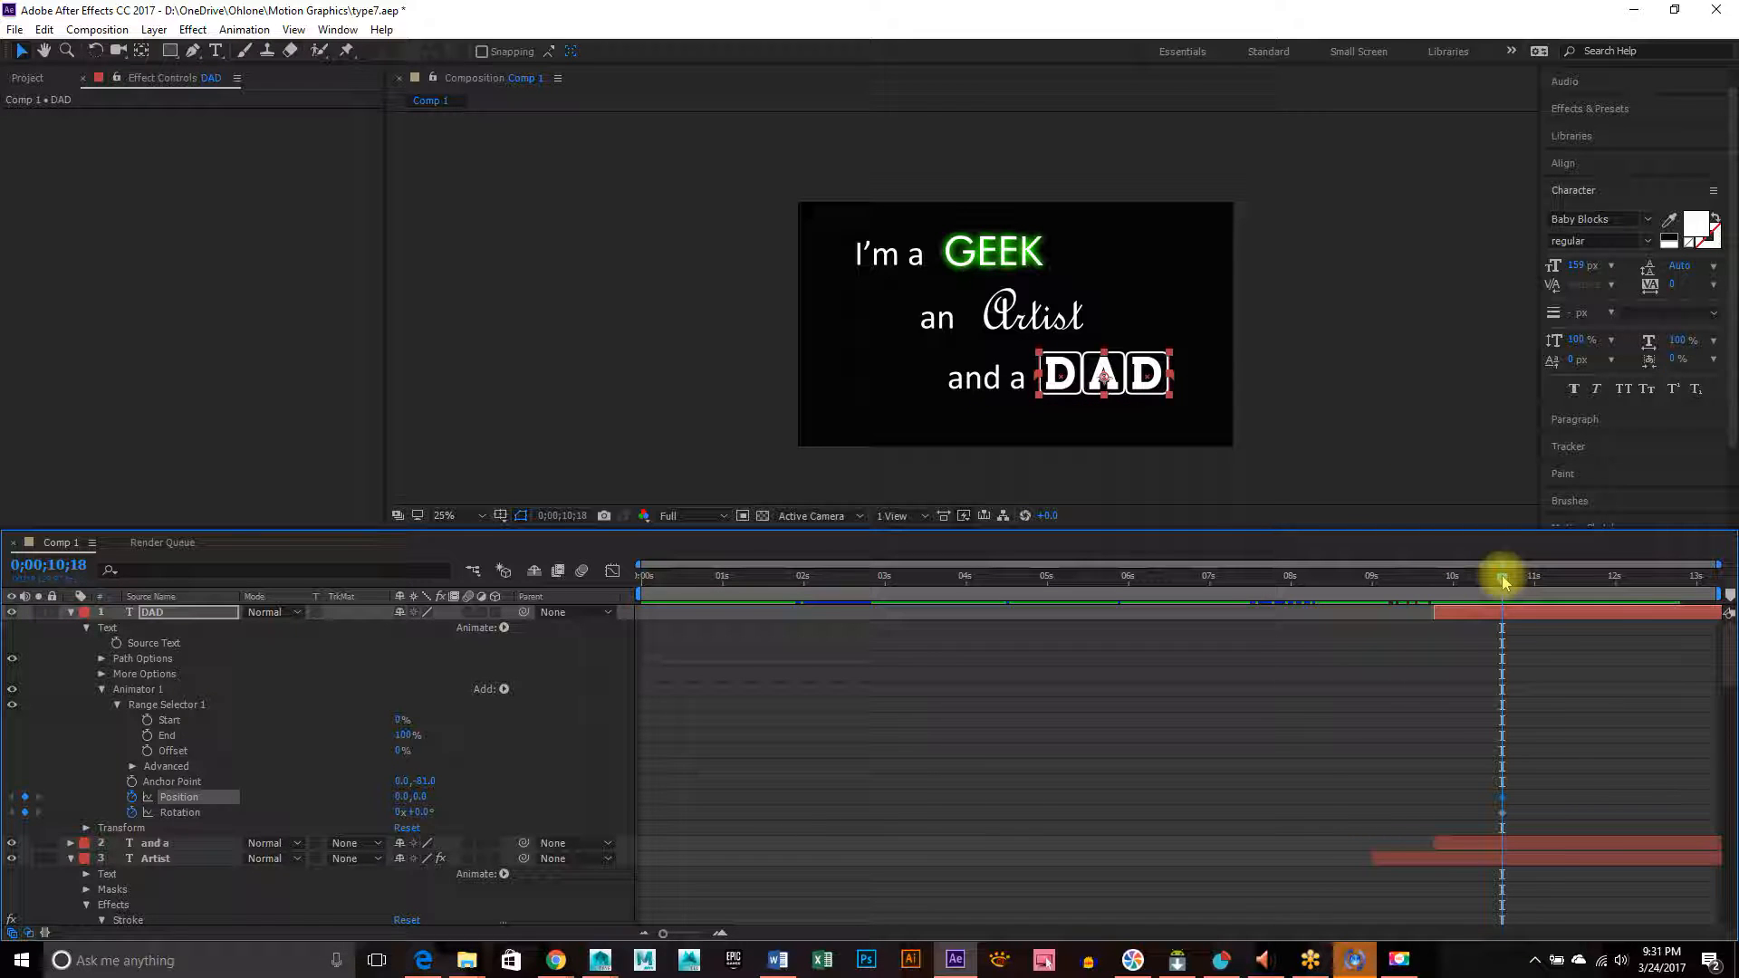
- At 0;00;09;28, set DAD's animator Rotation to 2x+72° and its animator Position to 862, -325
left_click_drag(1494, 582, 1448, 588)
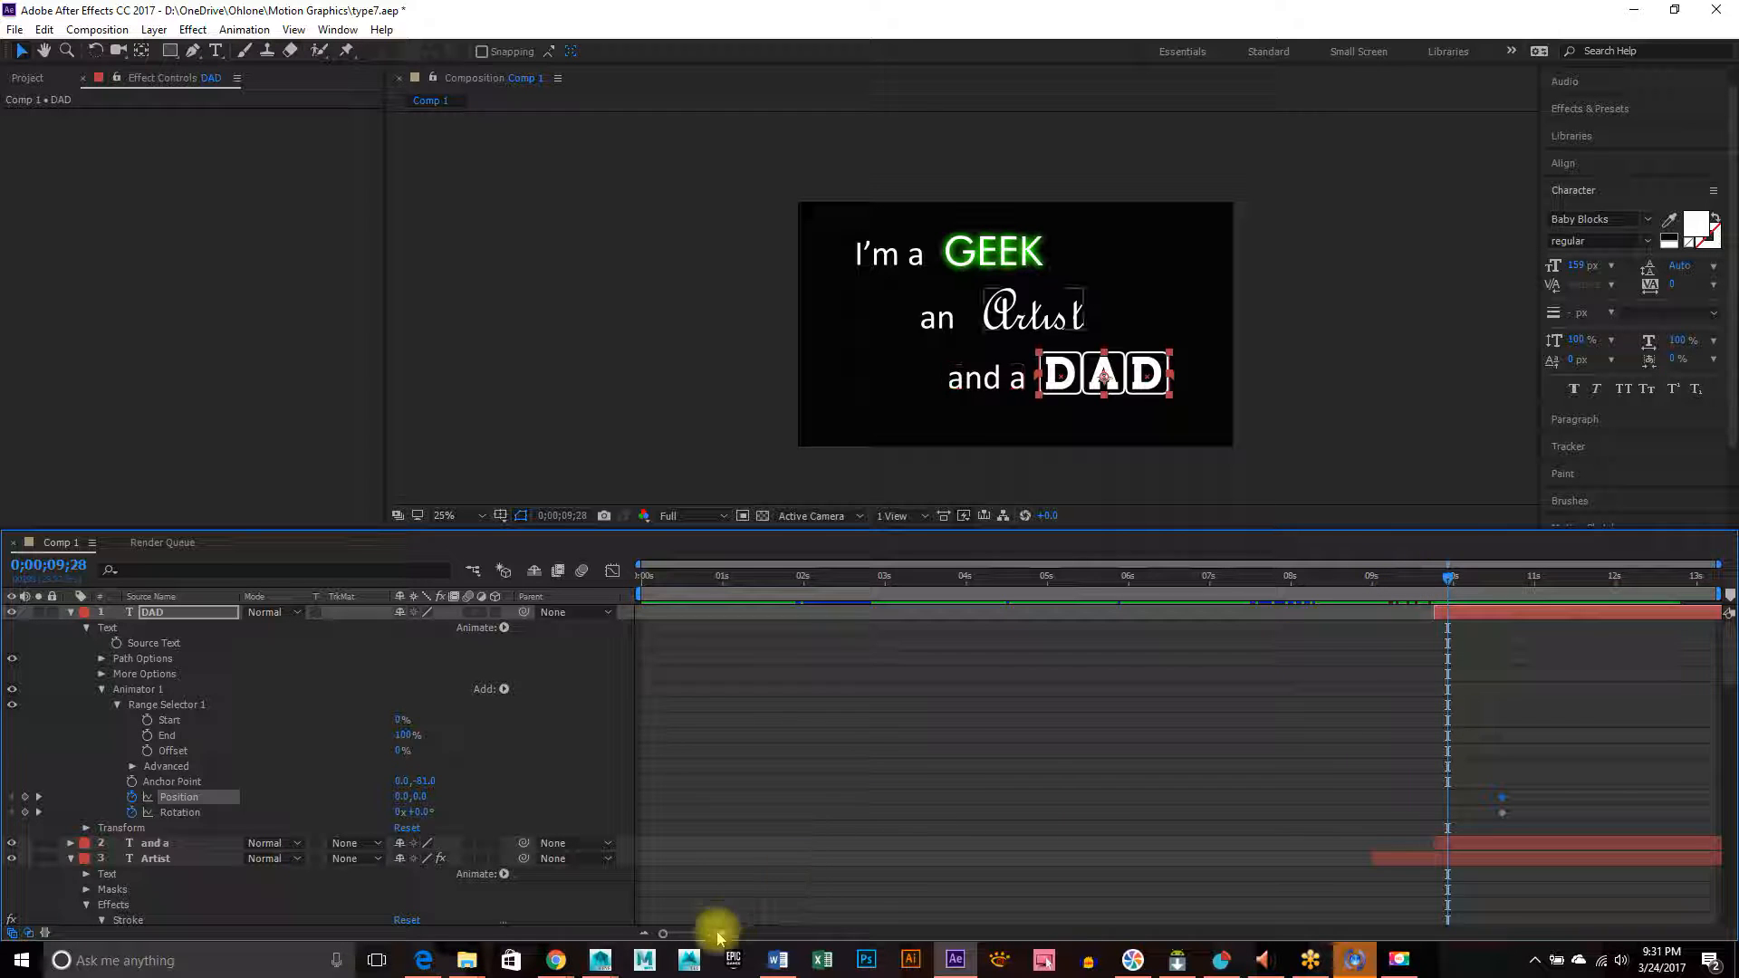
left_click_drag(419, 813, 1223, 897)
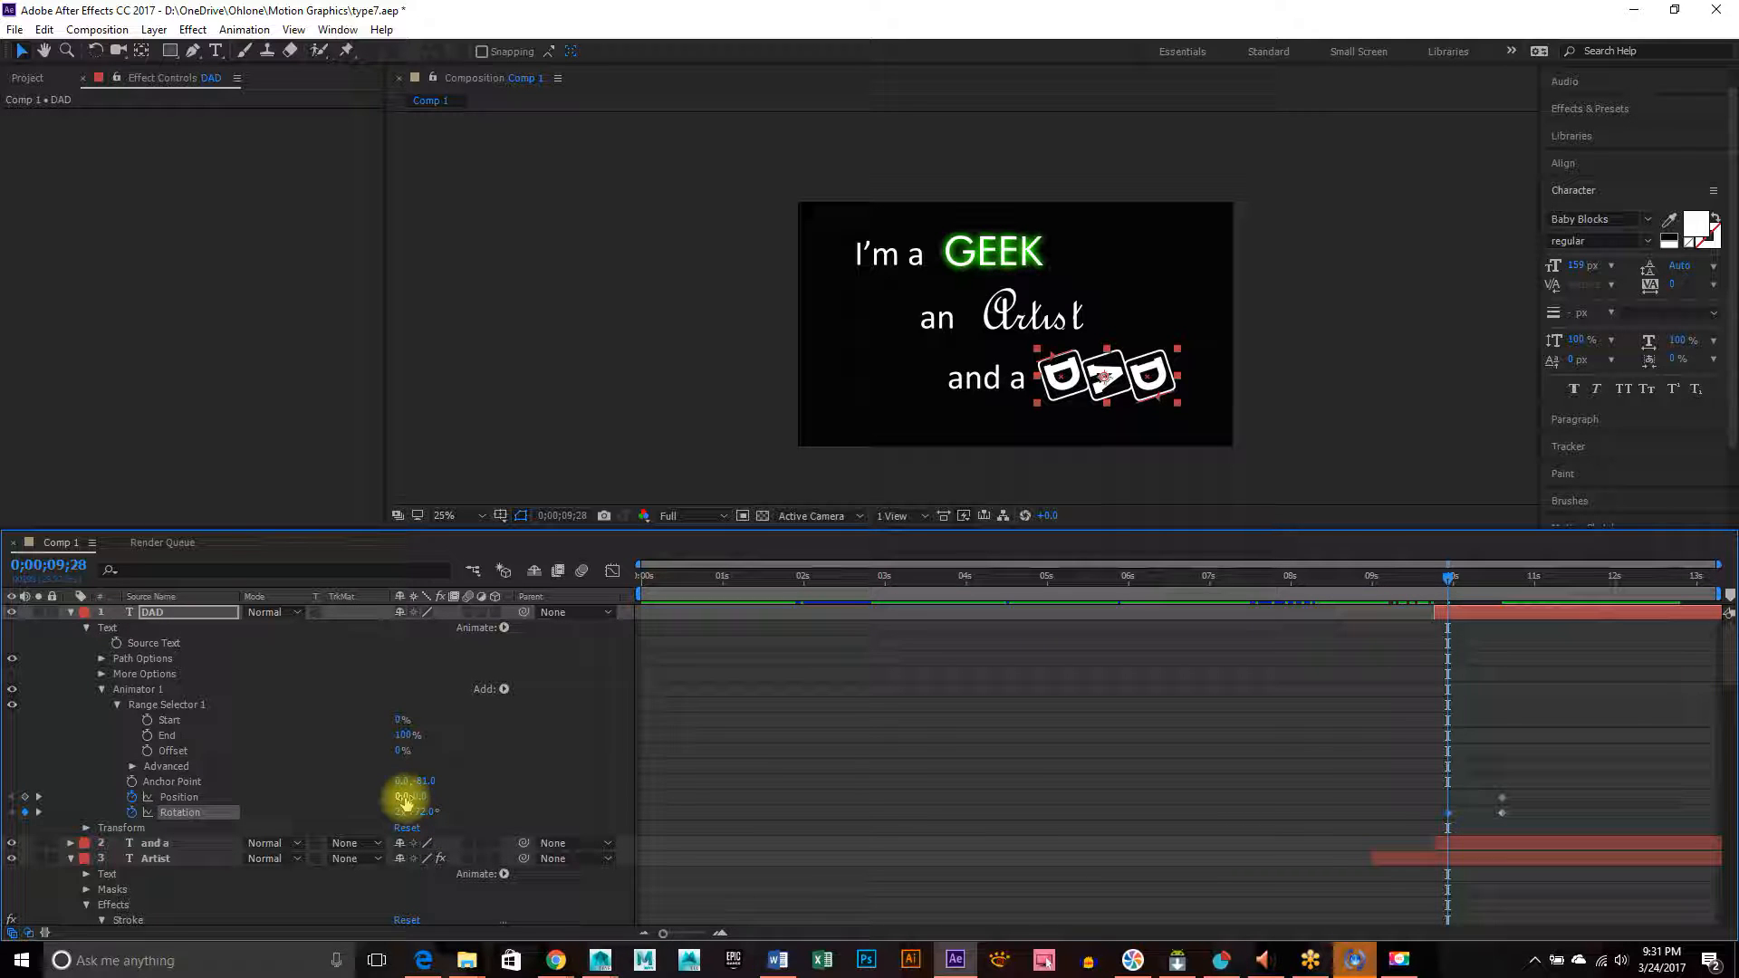
left_click_drag(403, 798, 1214, 824)
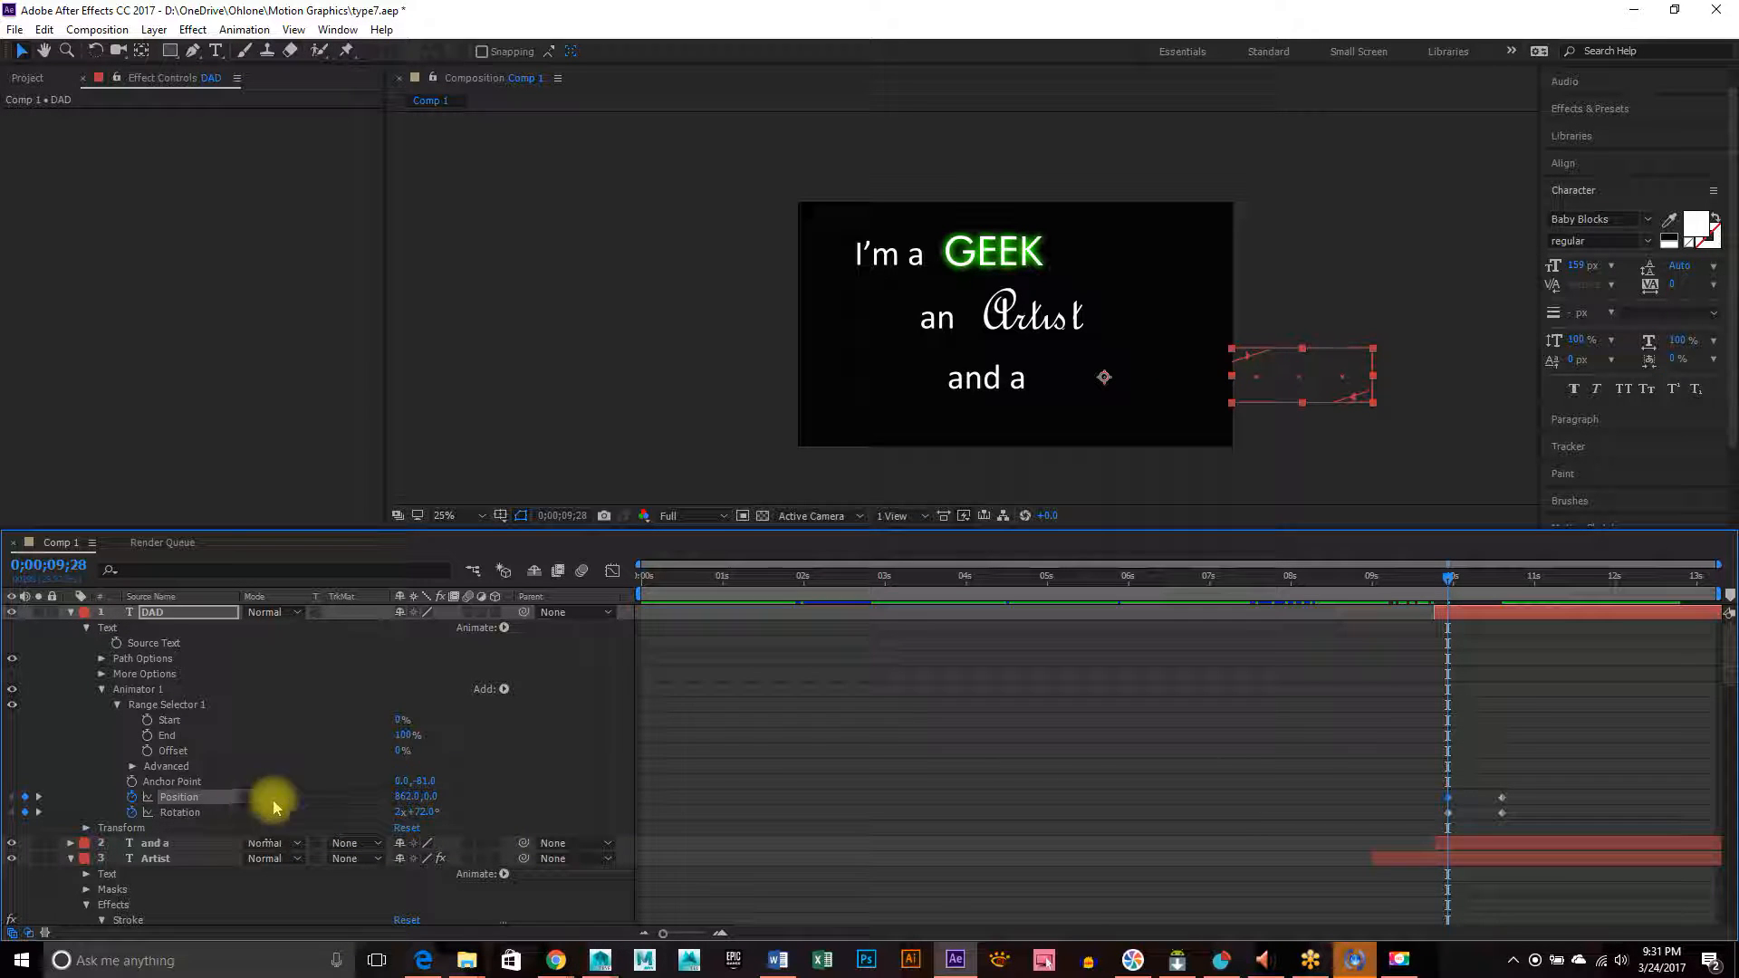
left_click_drag(436, 802, 132, 802)
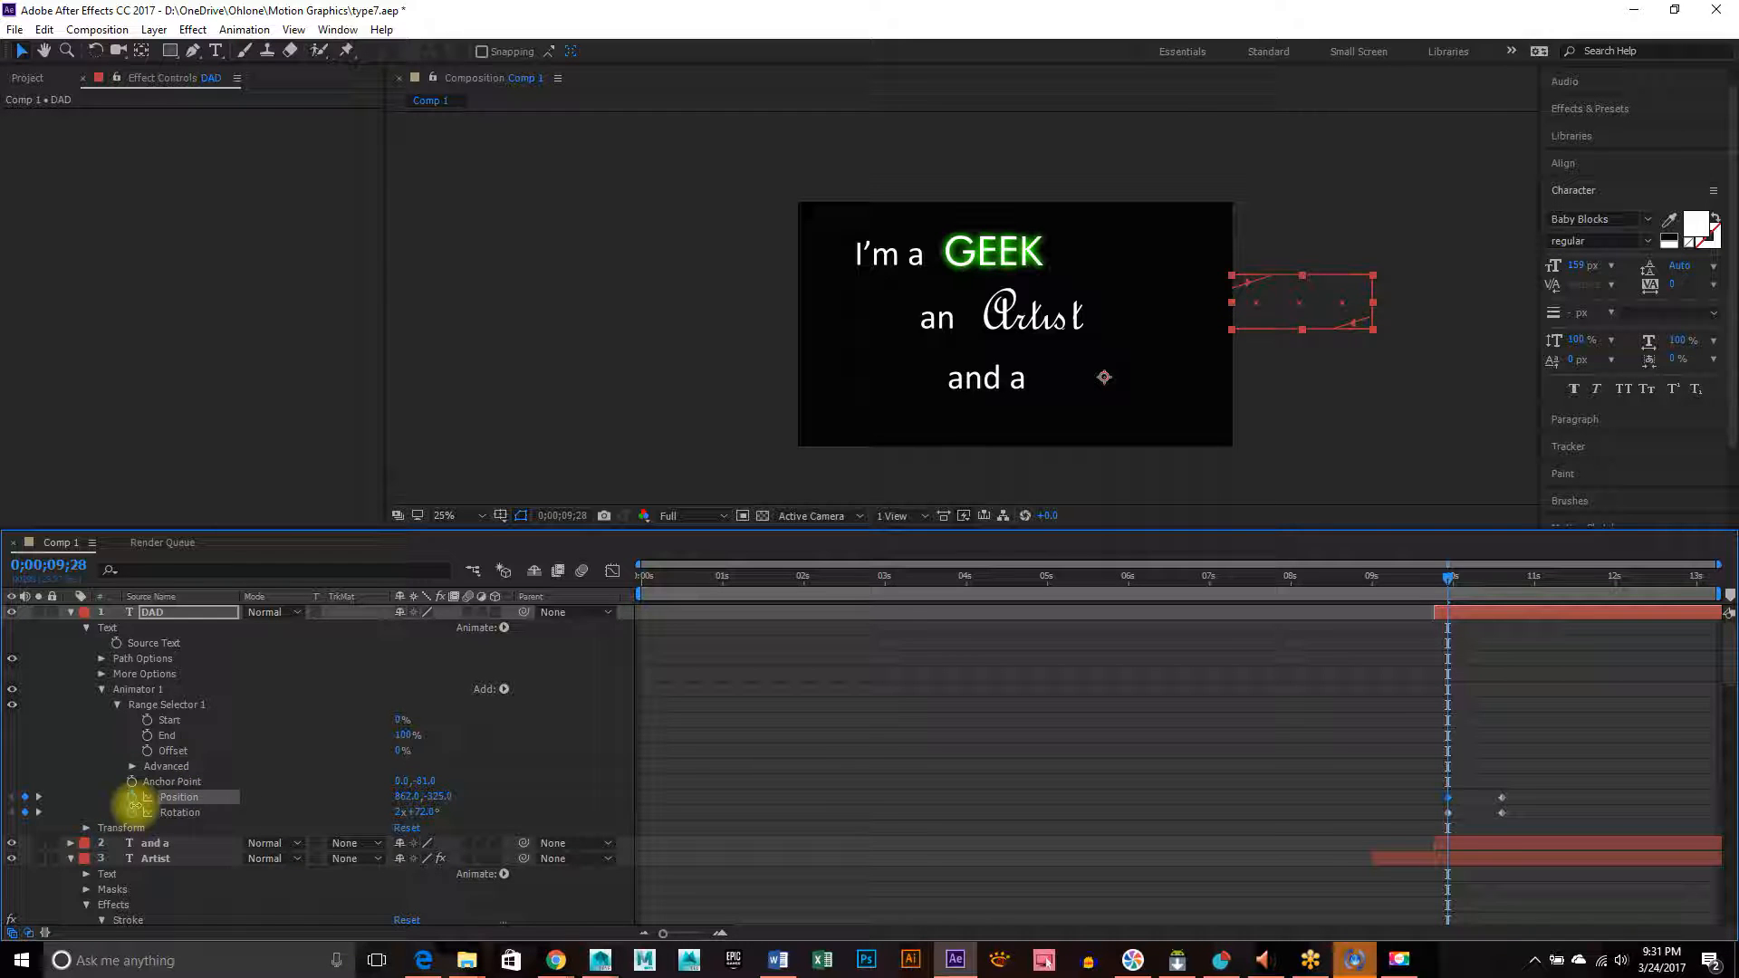
- Try a Range Selector Offset of 15% on DAD, return it to 0% and keyframe it at 0;00;10;18
left_click_drag(404, 757, 404, 745)
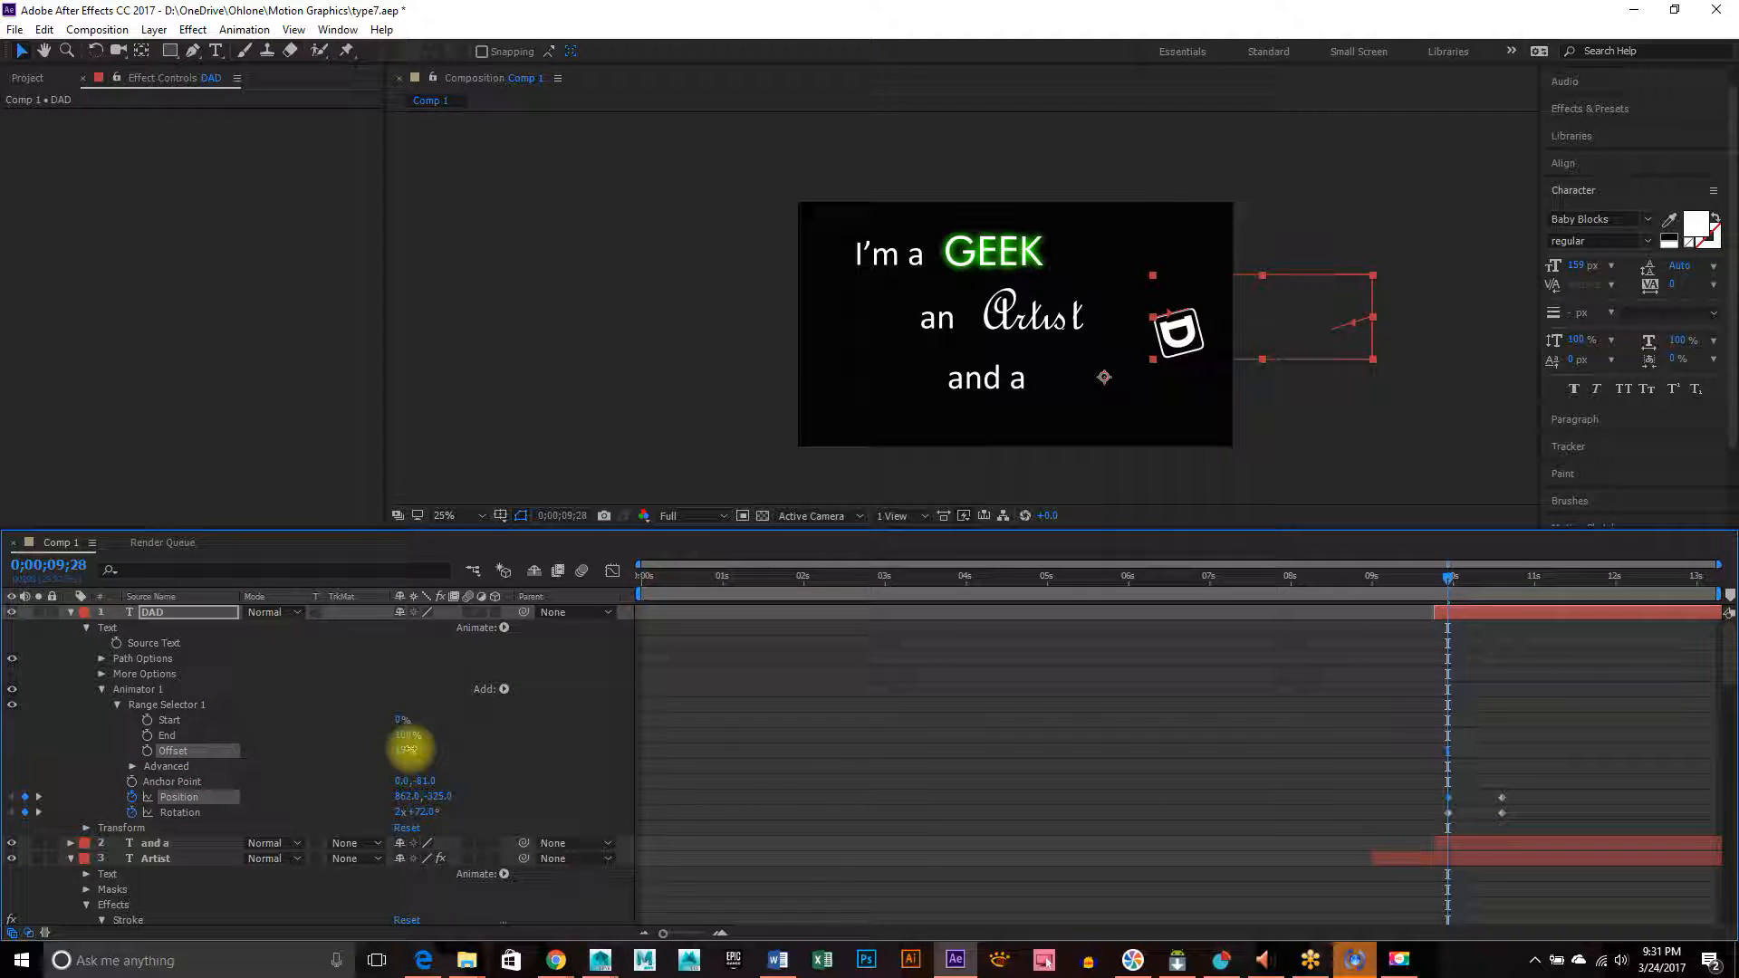
left_click_drag(1333, 594, 1597, 602)
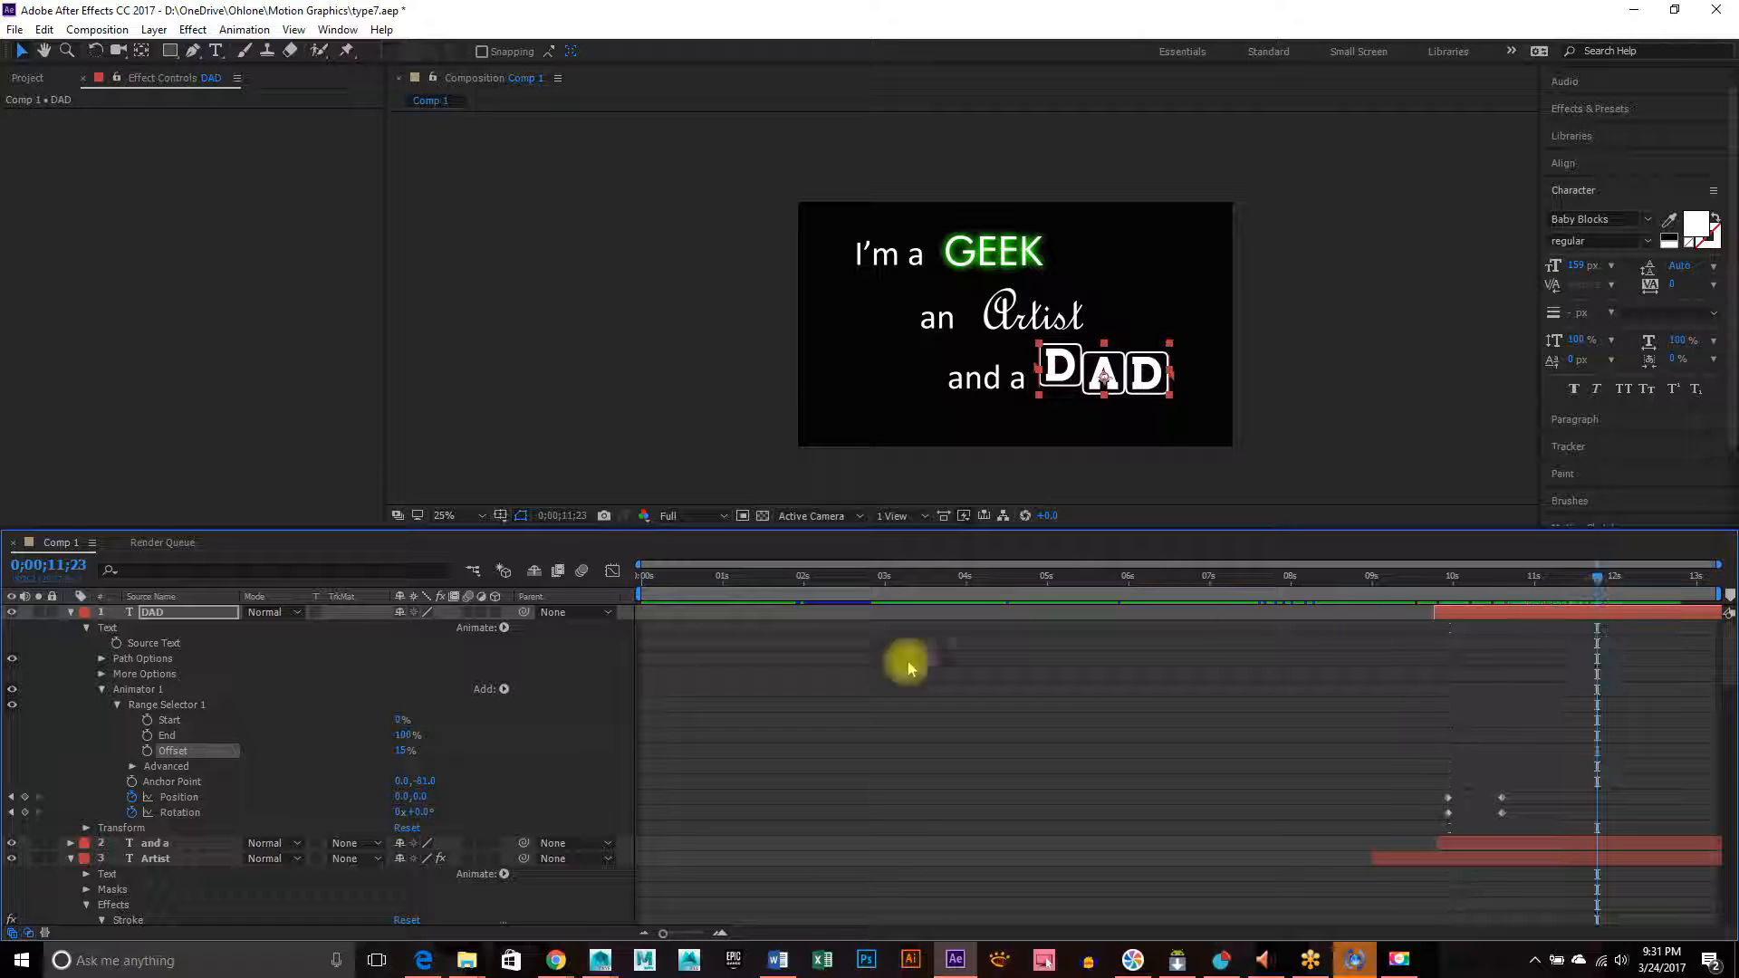
mouse_move(400, 750)
left_mouse_down()
mouse_move(521, 751)
mouse_move(263, 743)
mouse_move(395, 749)
mouse_move(355, 759)
mouse_move(376, 764)
left_mouse_up()
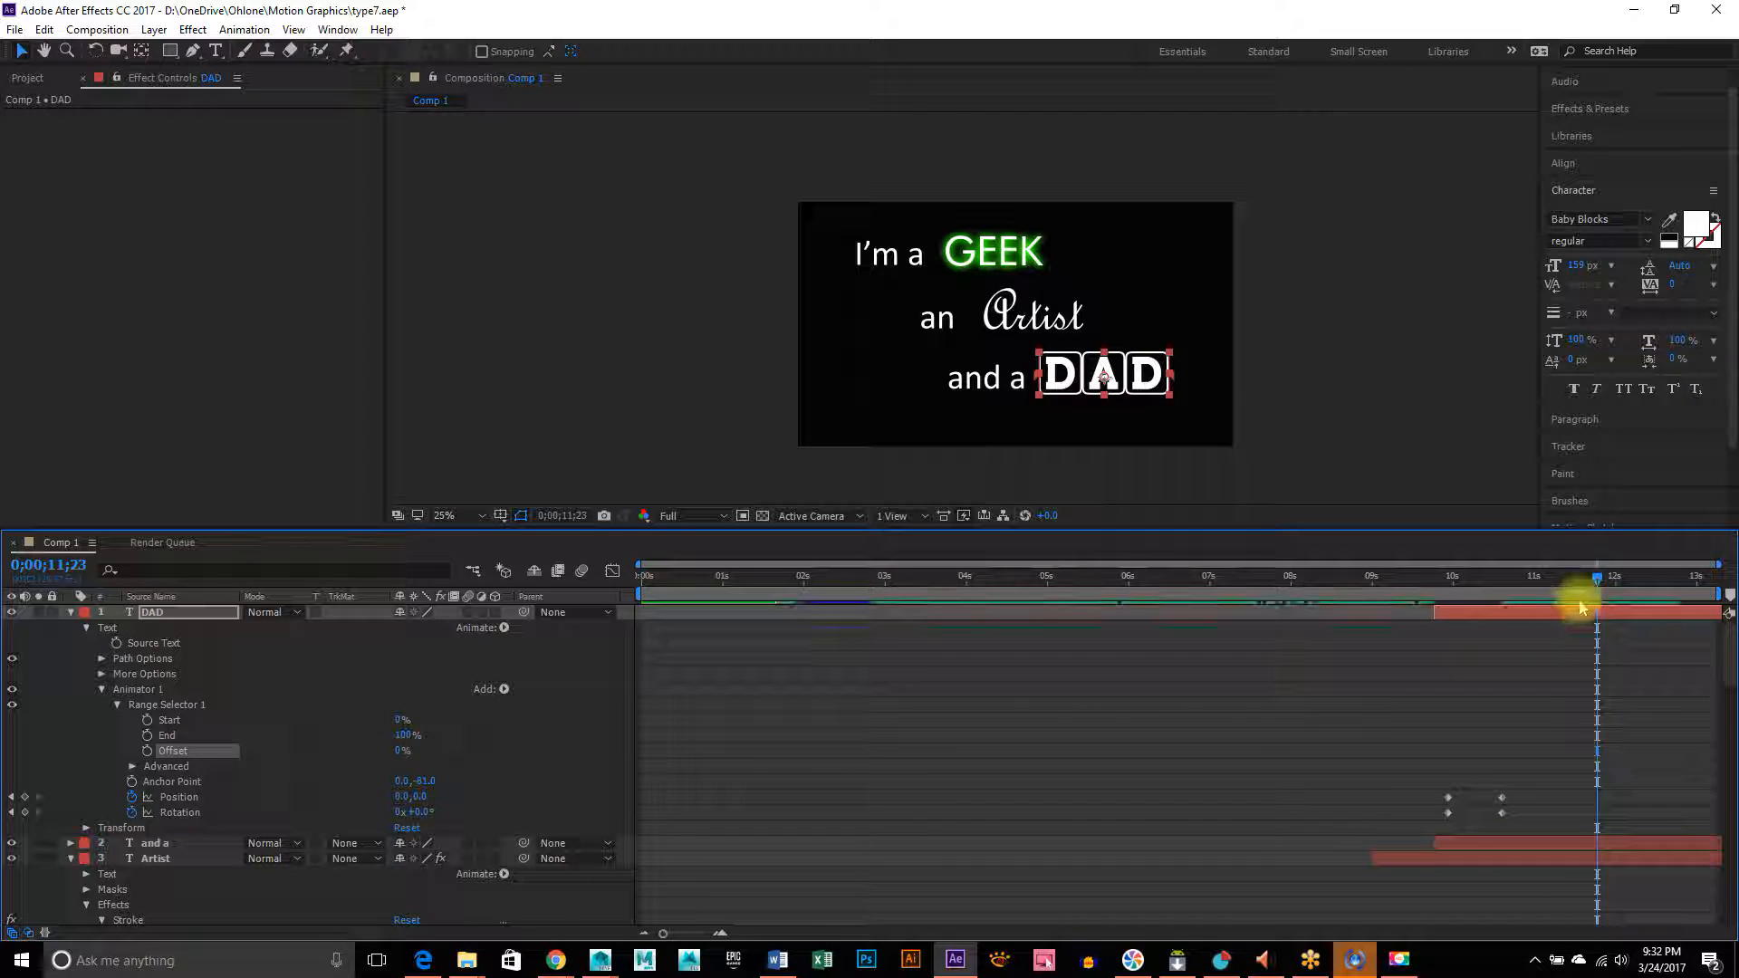
left_click_drag(1599, 582, 1502, 592)
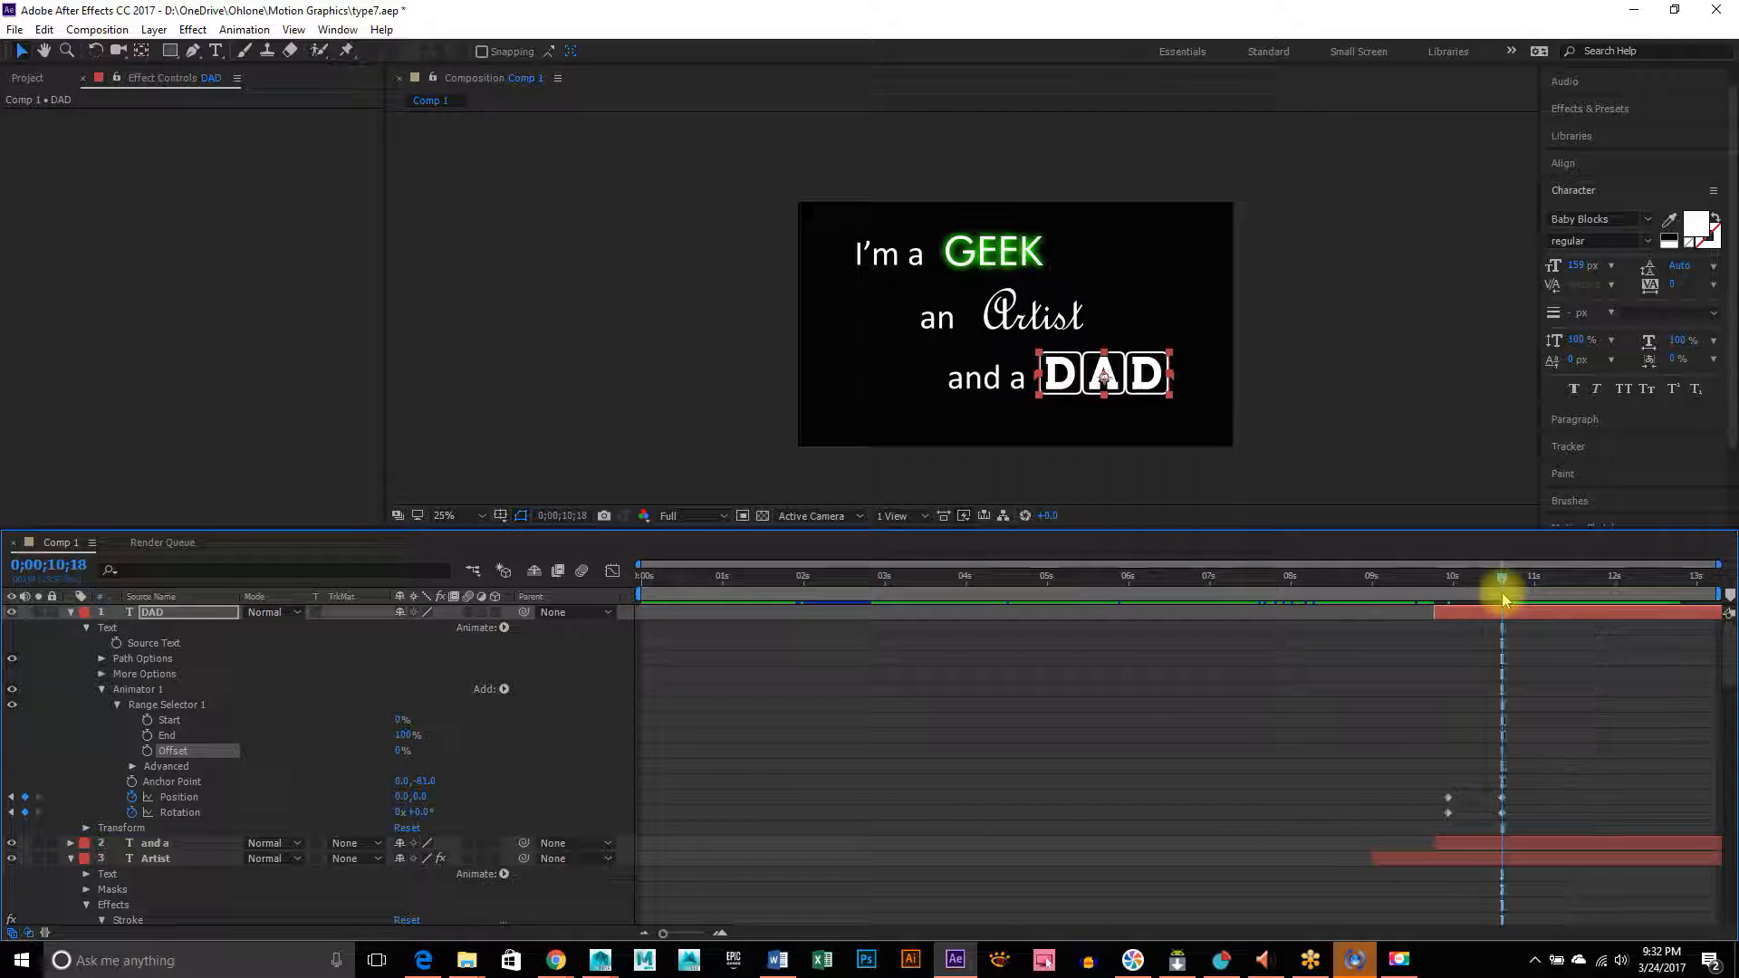
left_click(147, 751)
- Try a Range Selector Offset keyframe of 20% on DAD at 0;00;09;28 and undo it
left_click_drag(1499, 578, 1449, 576)
left_click(405, 753)
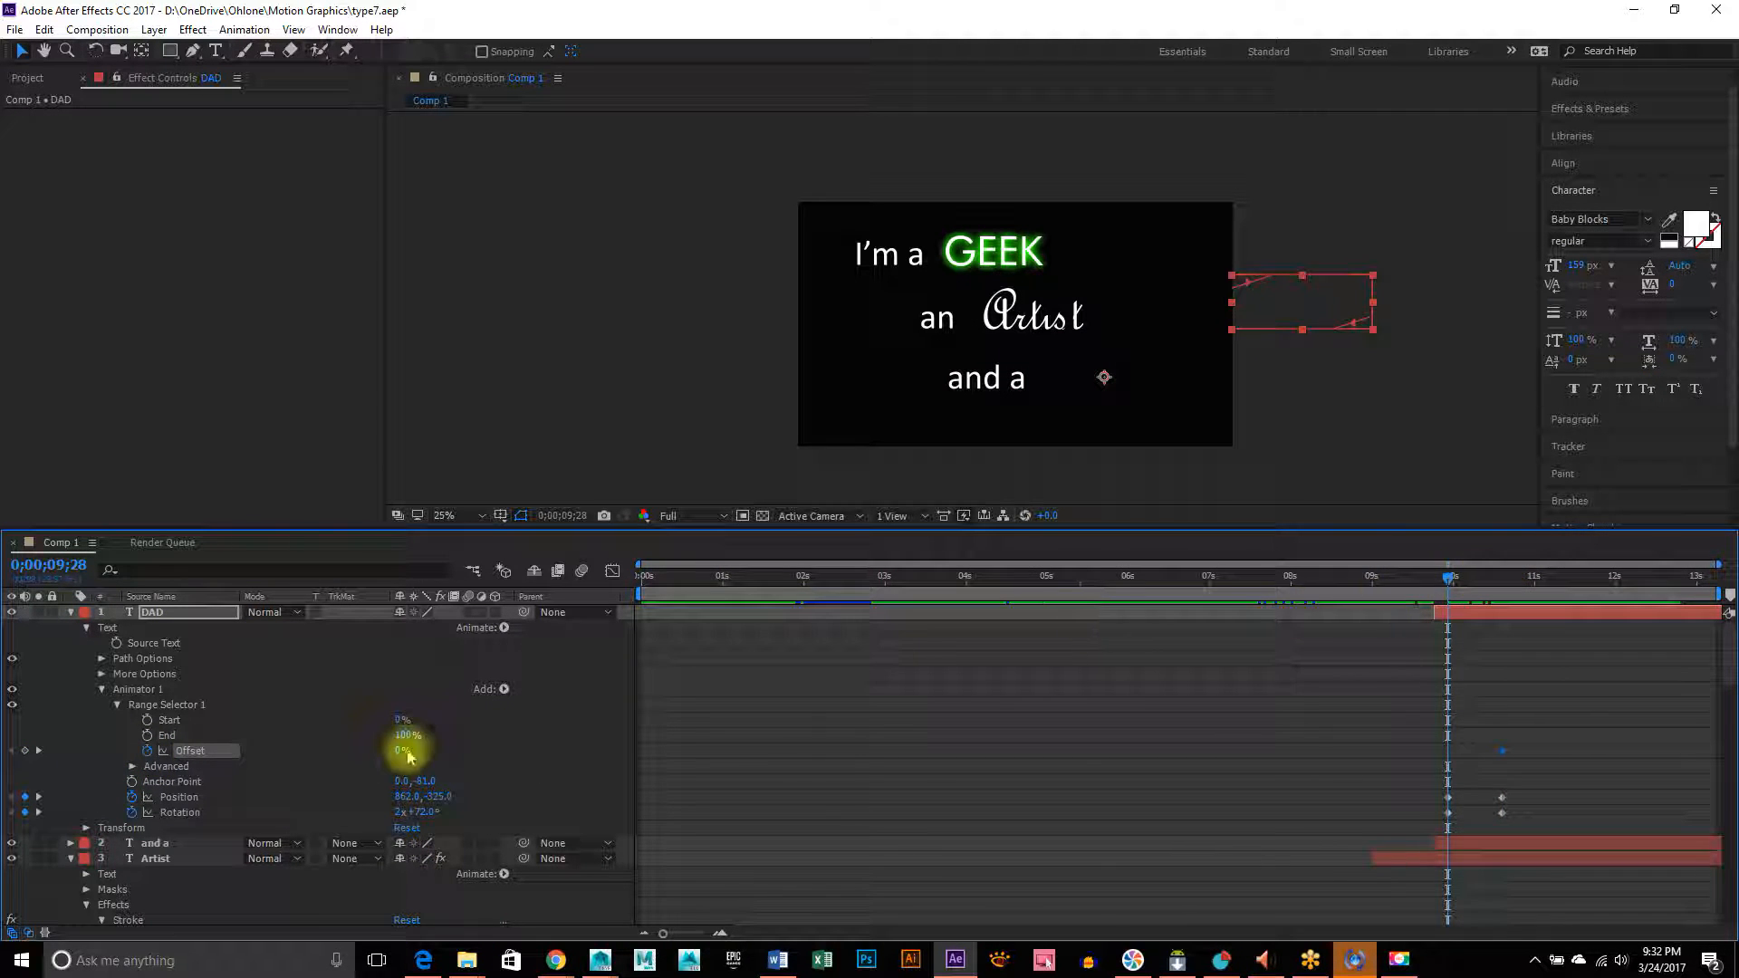
left_click_drag(397, 757, 412, 752)
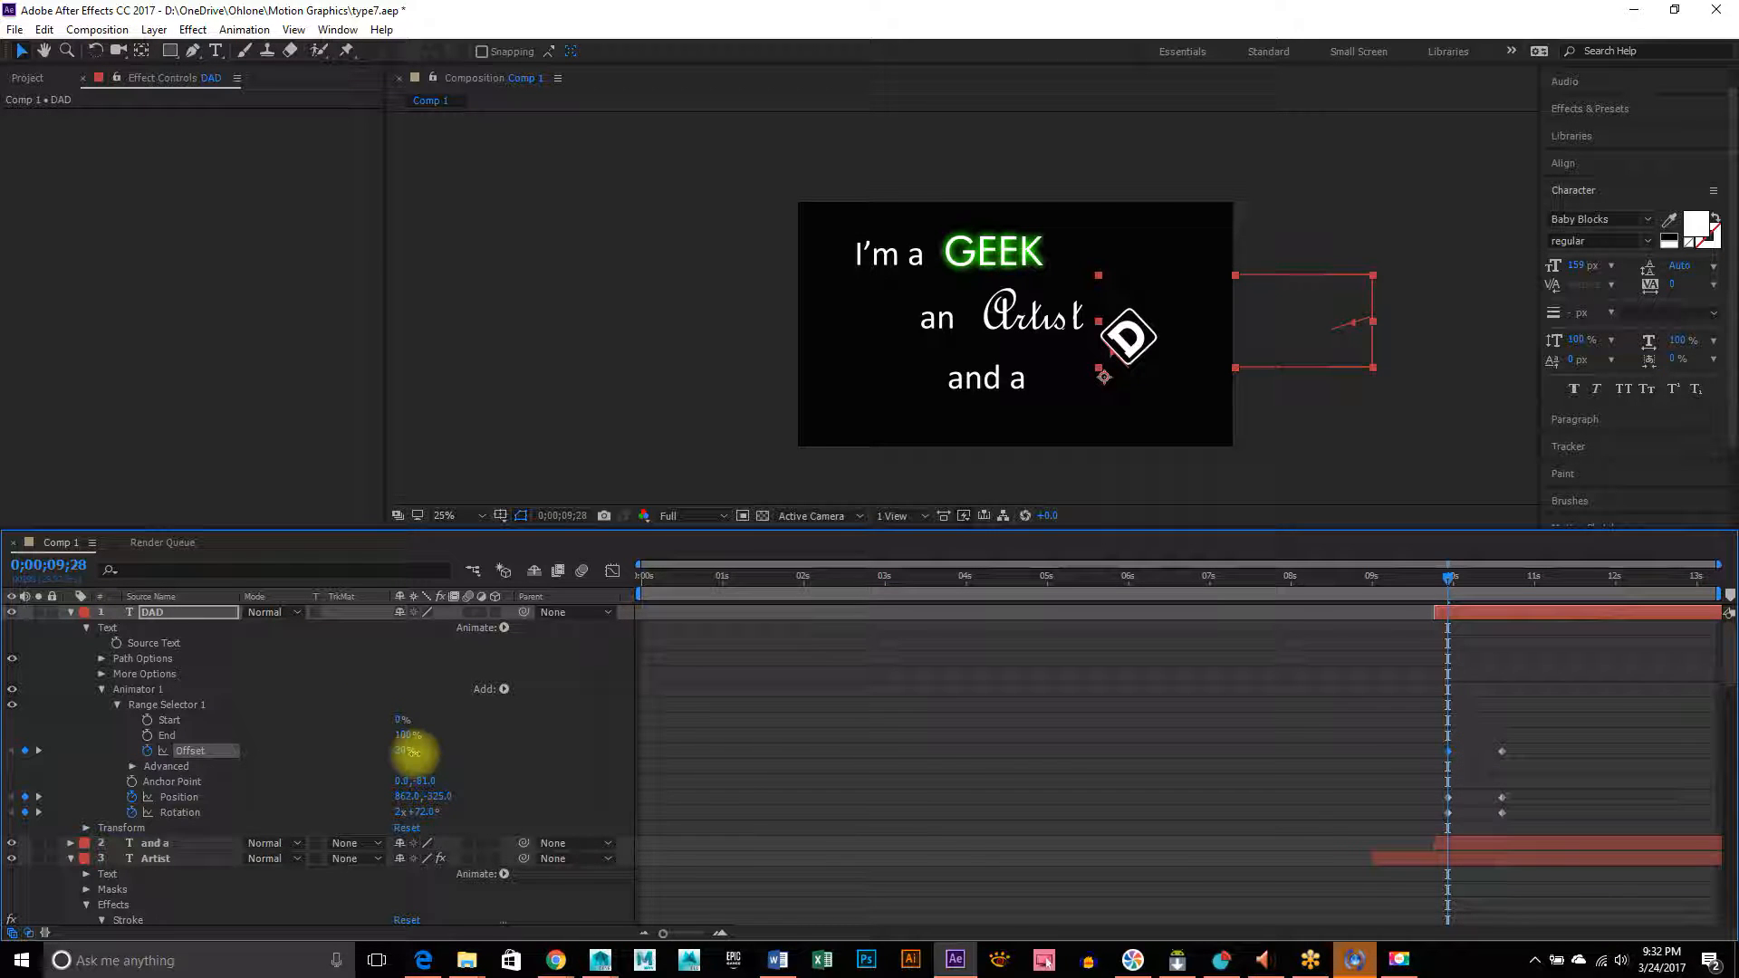
left_click(1448, 613)
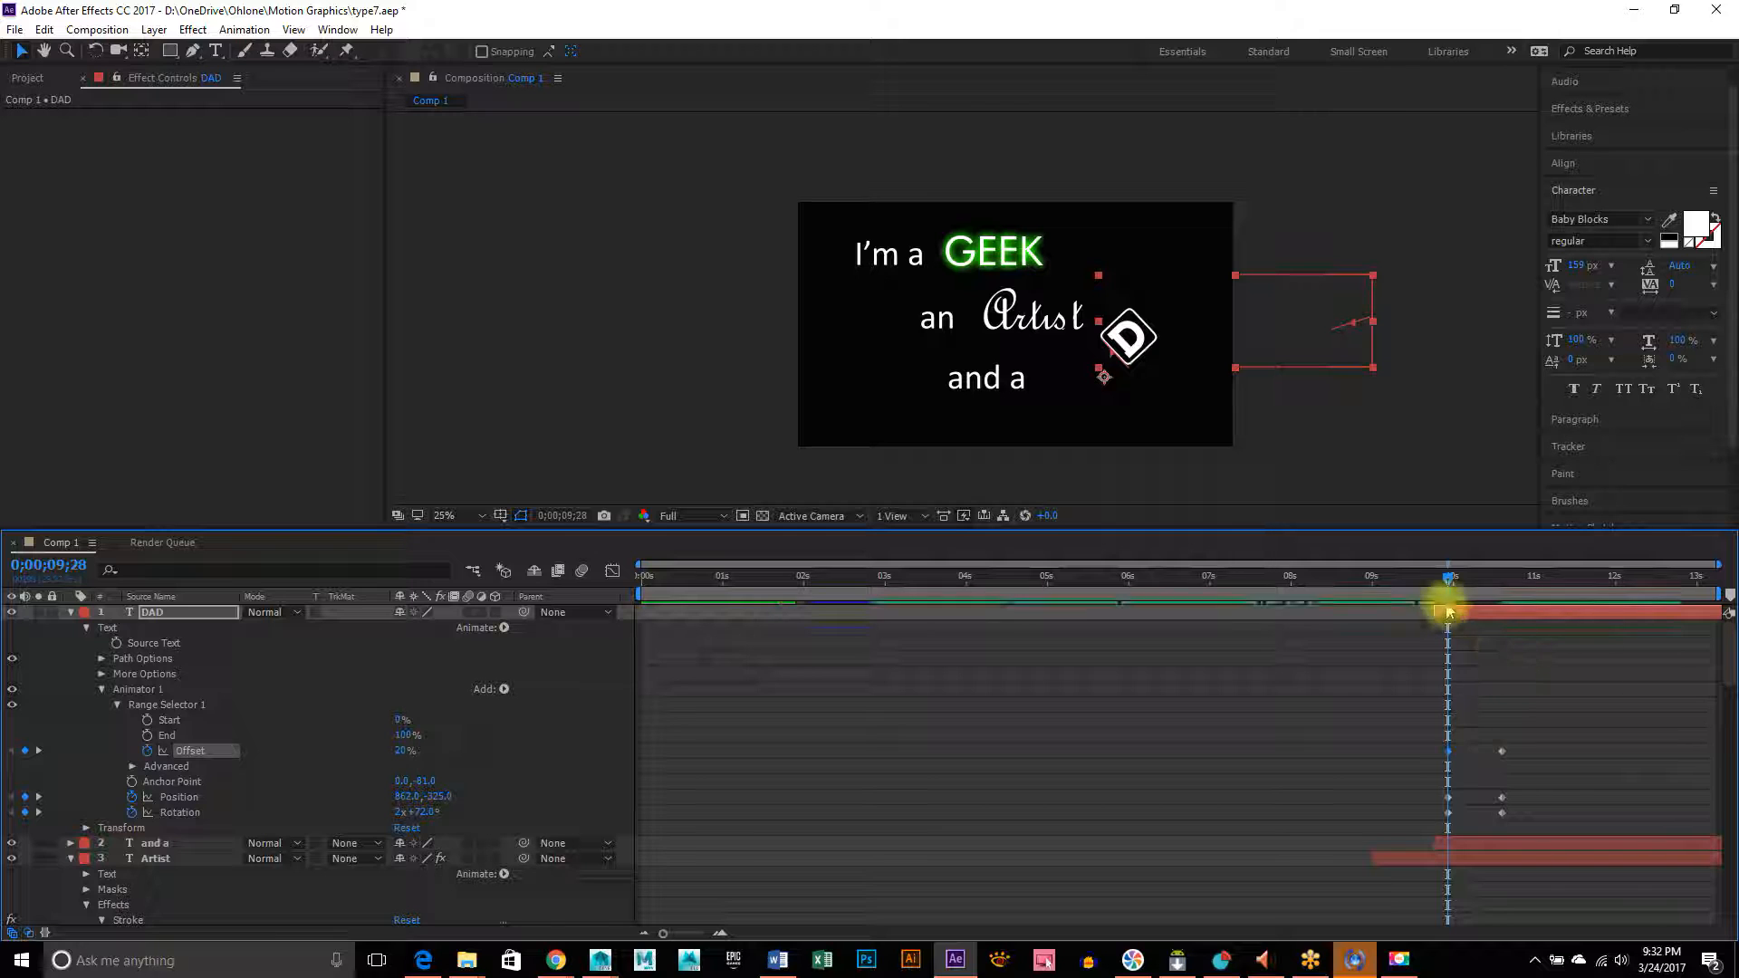
mouse_move(1450, 584)
left_mouse_down()
mouse_move(1511, 590)
mouse_move(1372, 620)
mouse_move(1544, 616)
mouse_move(1394, 613)
mouse_move(1523, 623)
mouse_move(1522, 574)
mouse_move(1482, 578)
mouse_move(1541, 574)
mouse_move(1450, 593)
left_mouse_up()
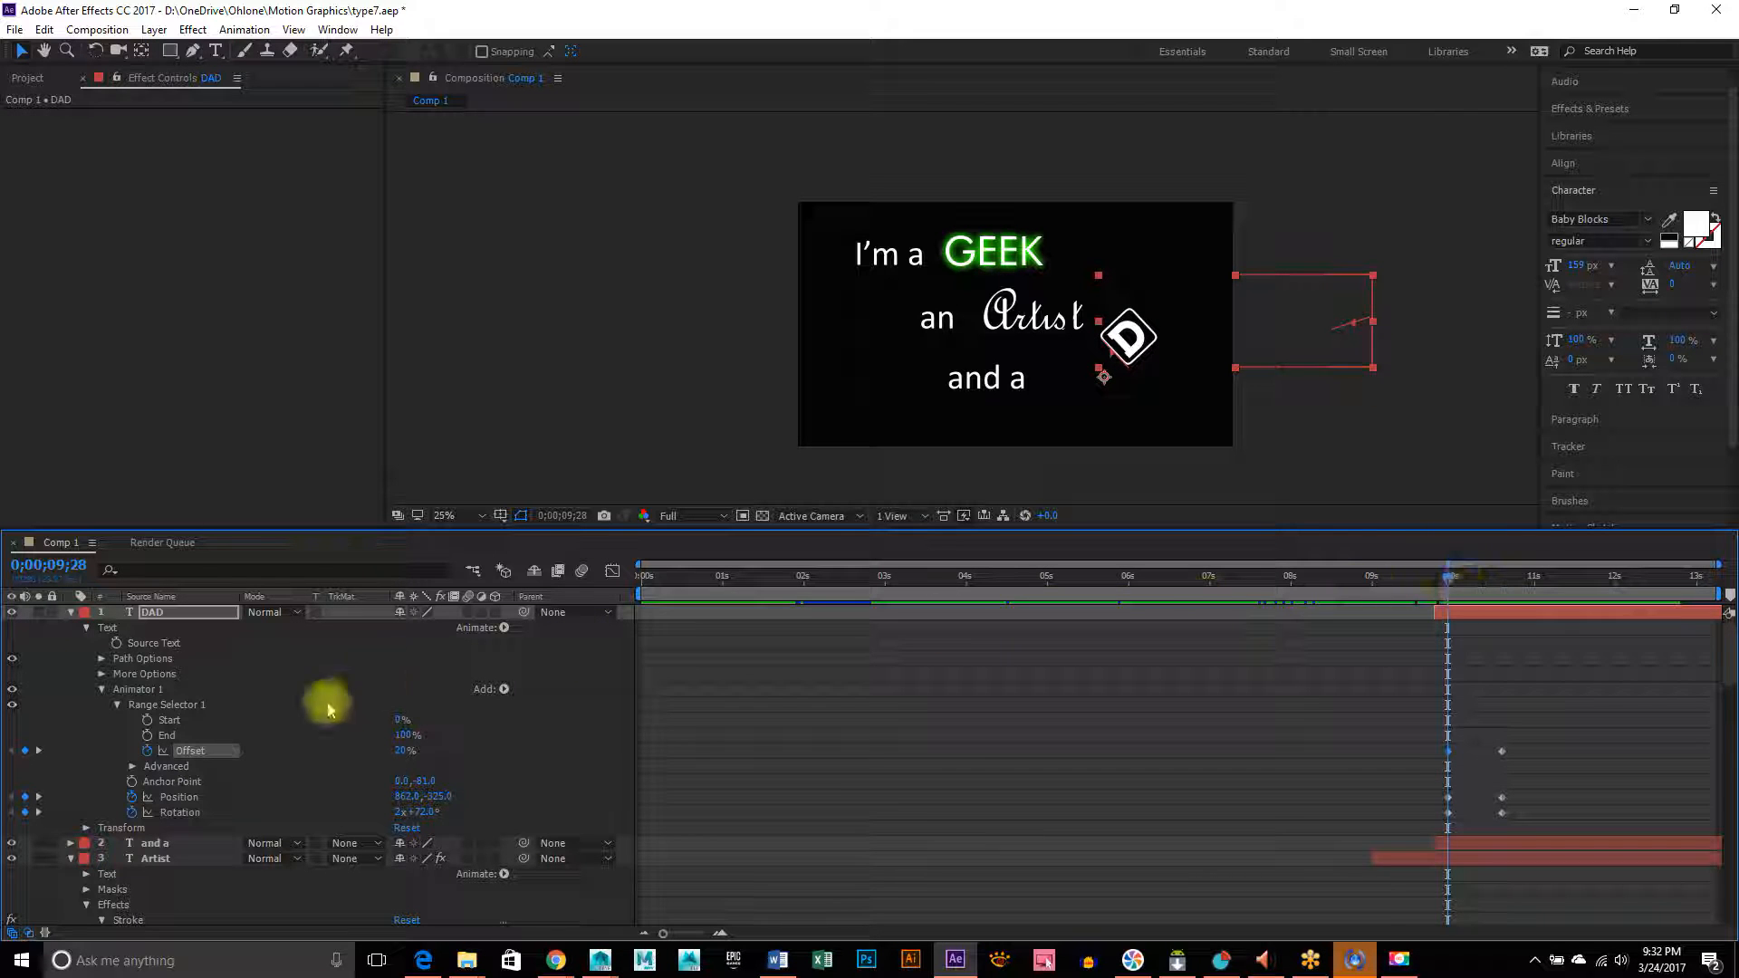
left_click_drag(396, 740, 377, 773)
key("ctrl+z")
key("ctrl+z")
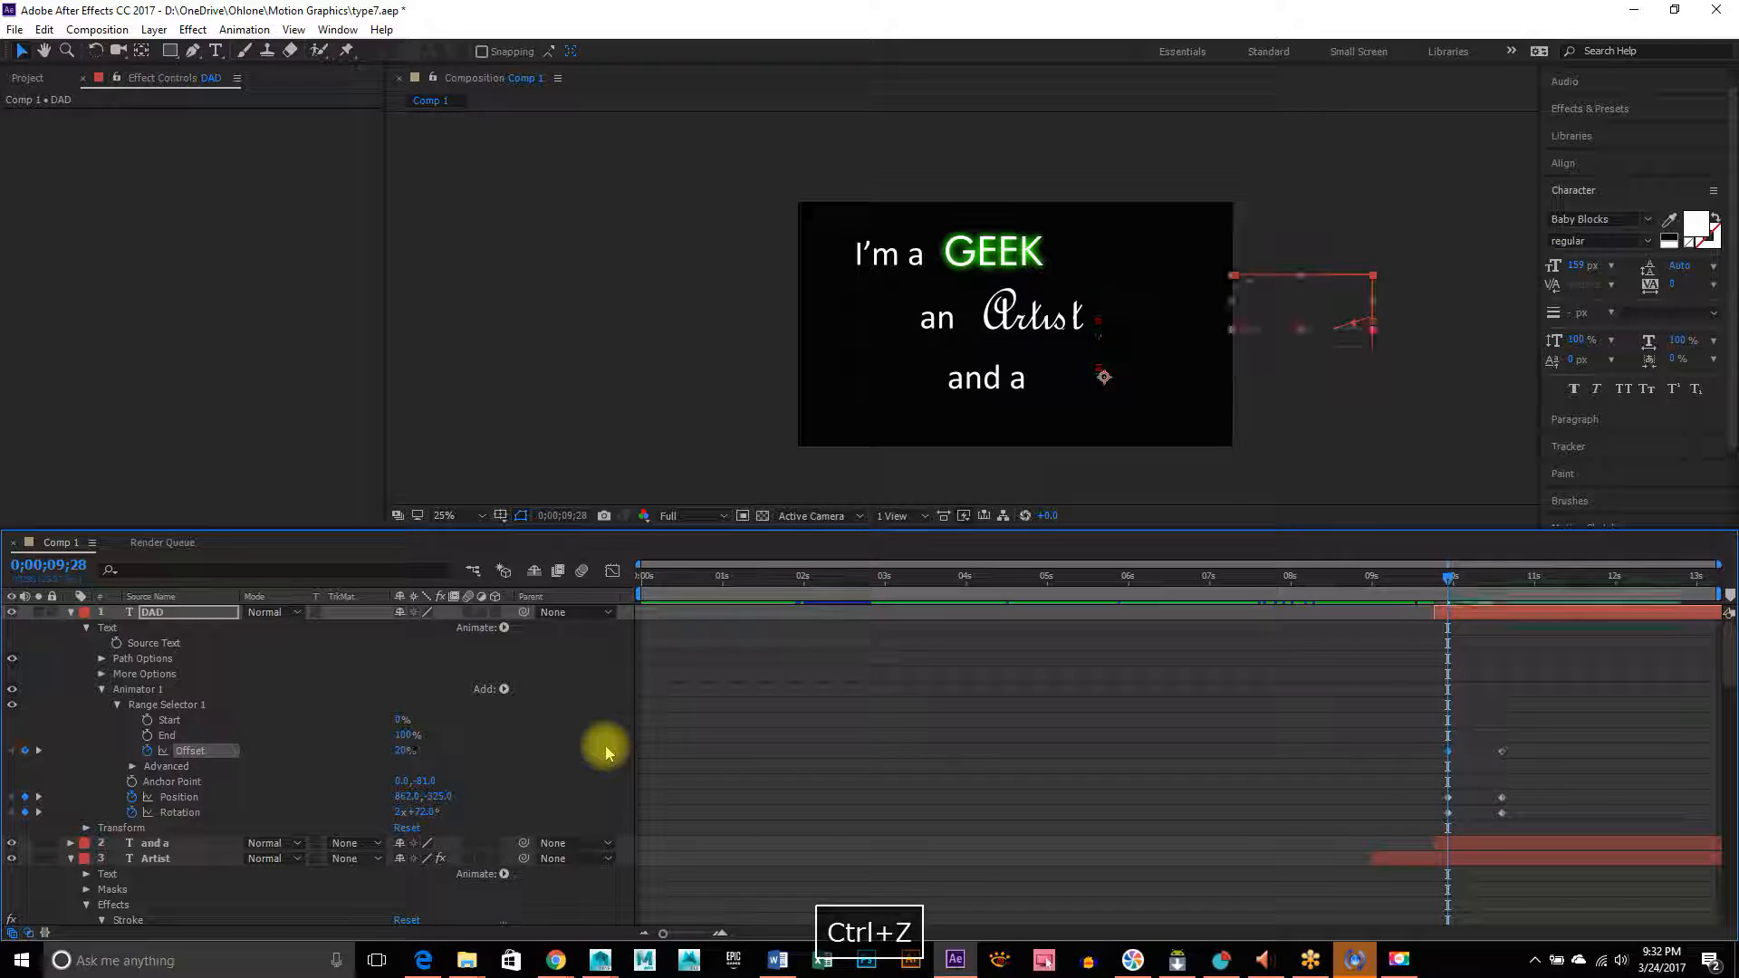
- Set DAD's Range Selector End to 0% and move the layer down to line up beside "and a"
mouse_move(408, 738)
left_mouse_down()
mouse_move(284, 742)
mouse_move(420, 759)
left_mouse_up()
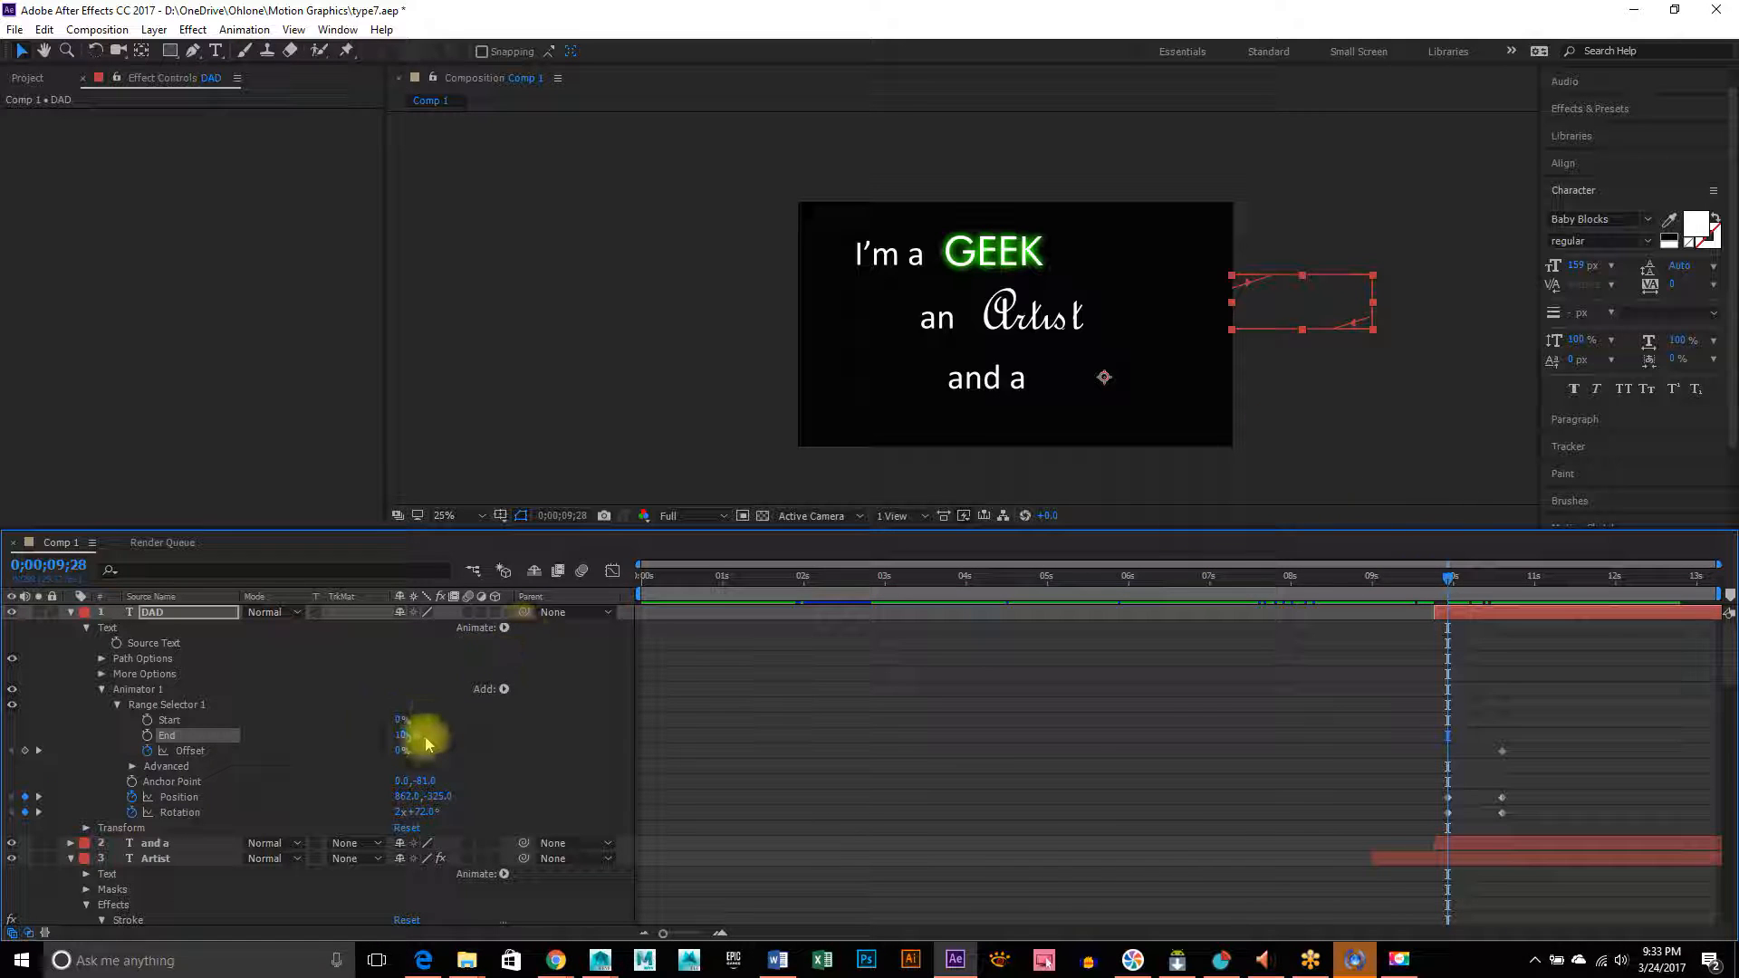
left_click_drag(410, 741, 272, 739)
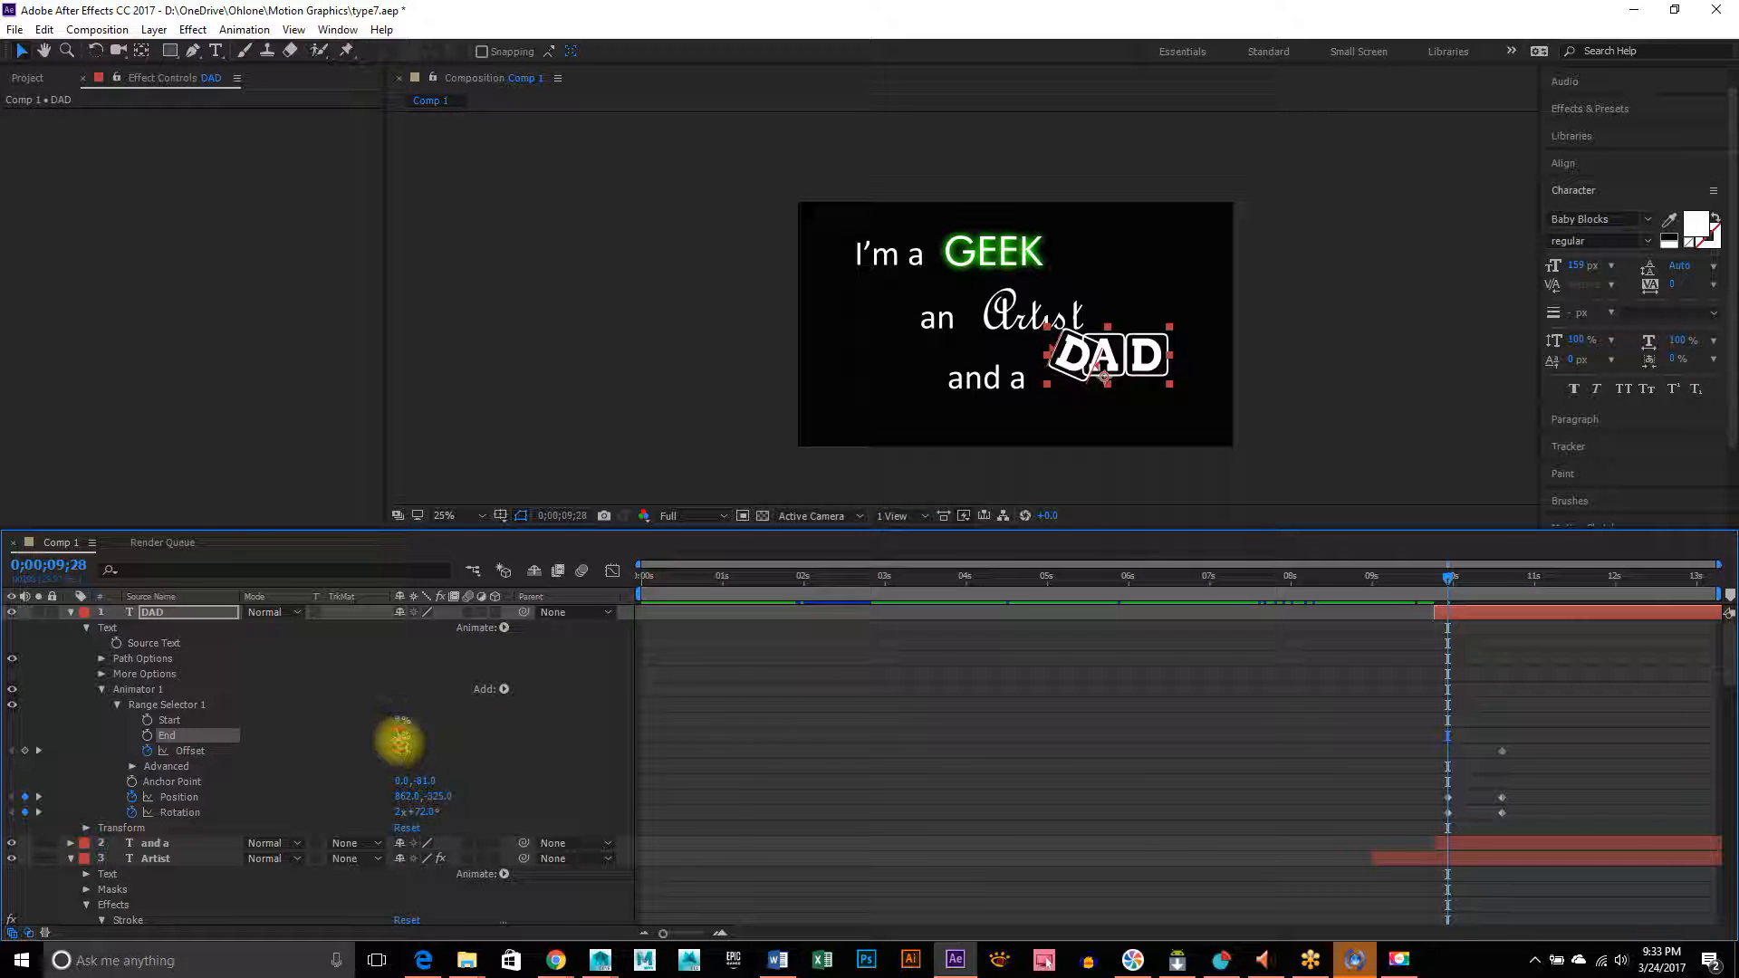
left_click_drag(400, 741, 345, 737)
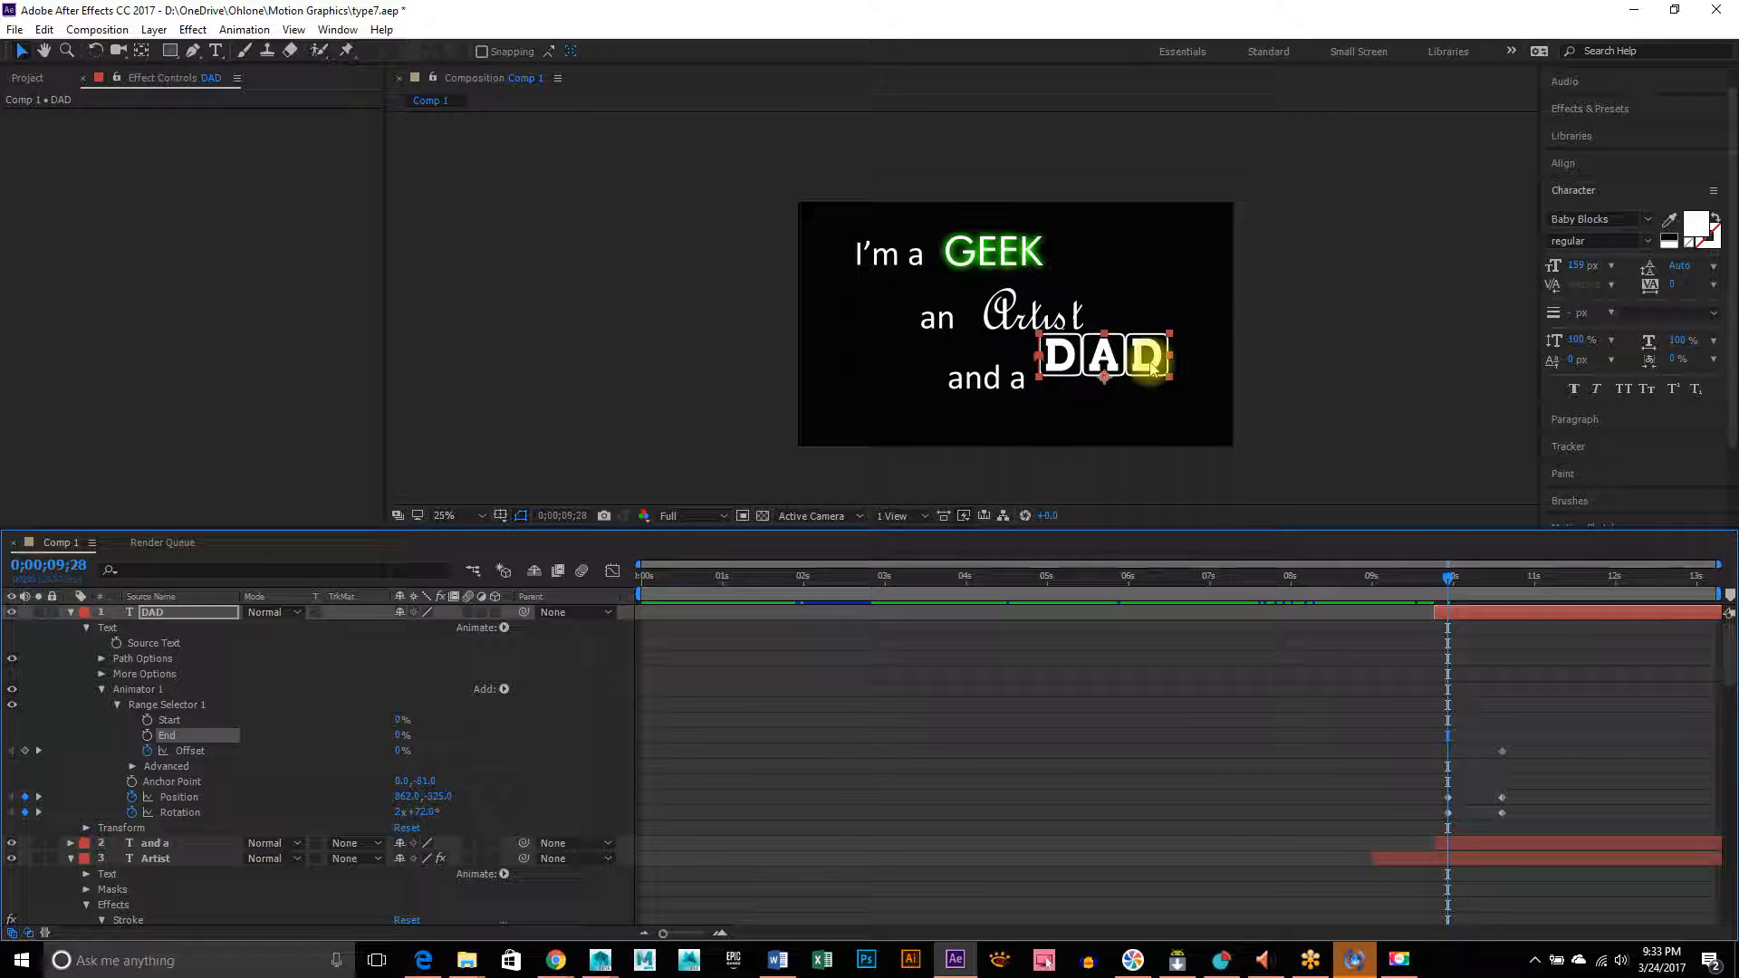
left_click_drag(1152, 366, 1156, 384)
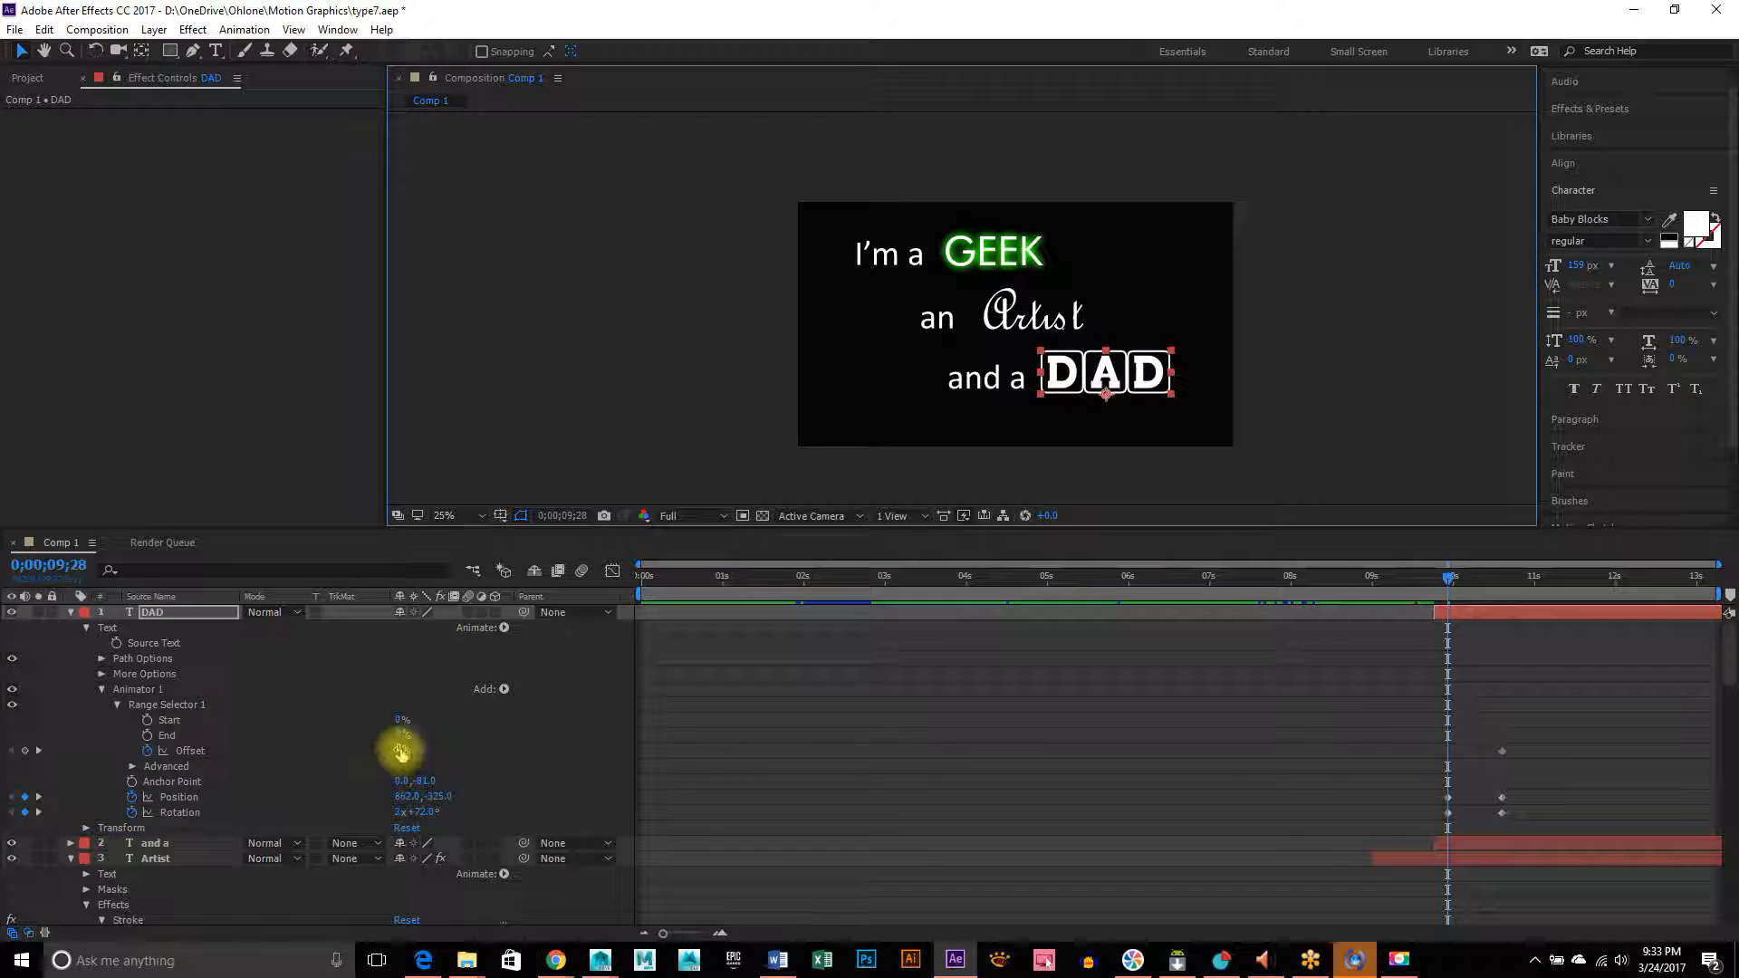
left_click_drag(399, 736, 166, 752)
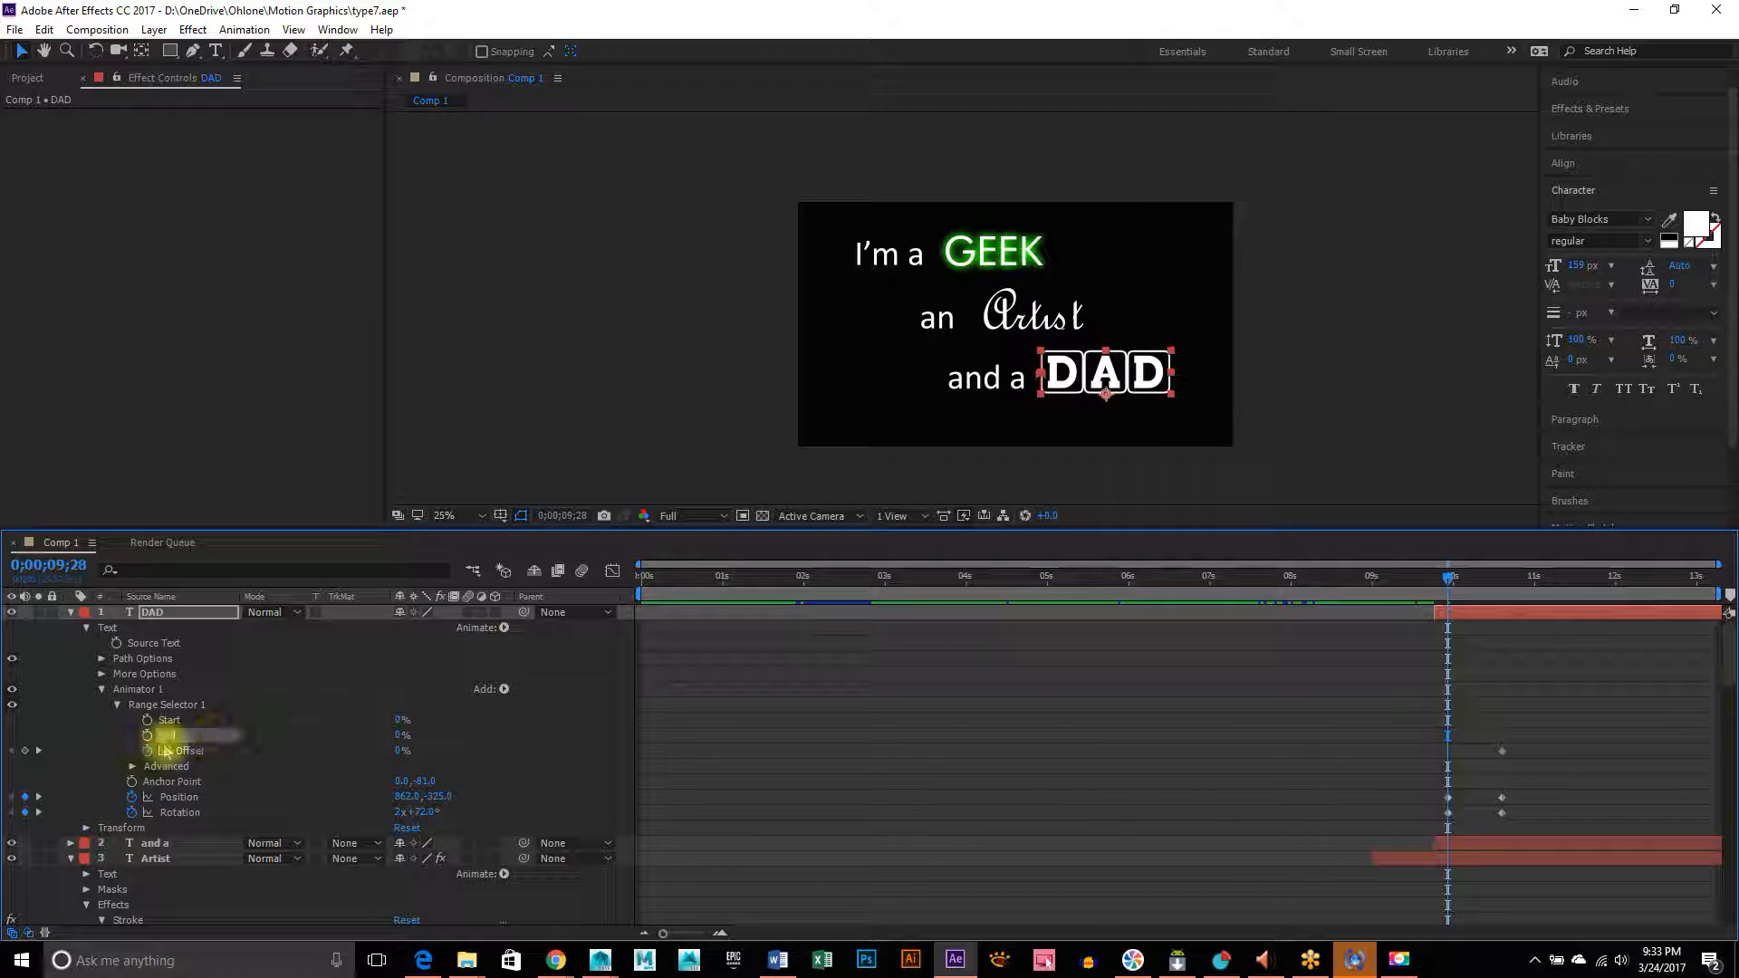
- Keyframe DAD's Range Selector End at 0% at 0;00;10;18 and at 100% at 0;00;09;28
left_click(147, 736)
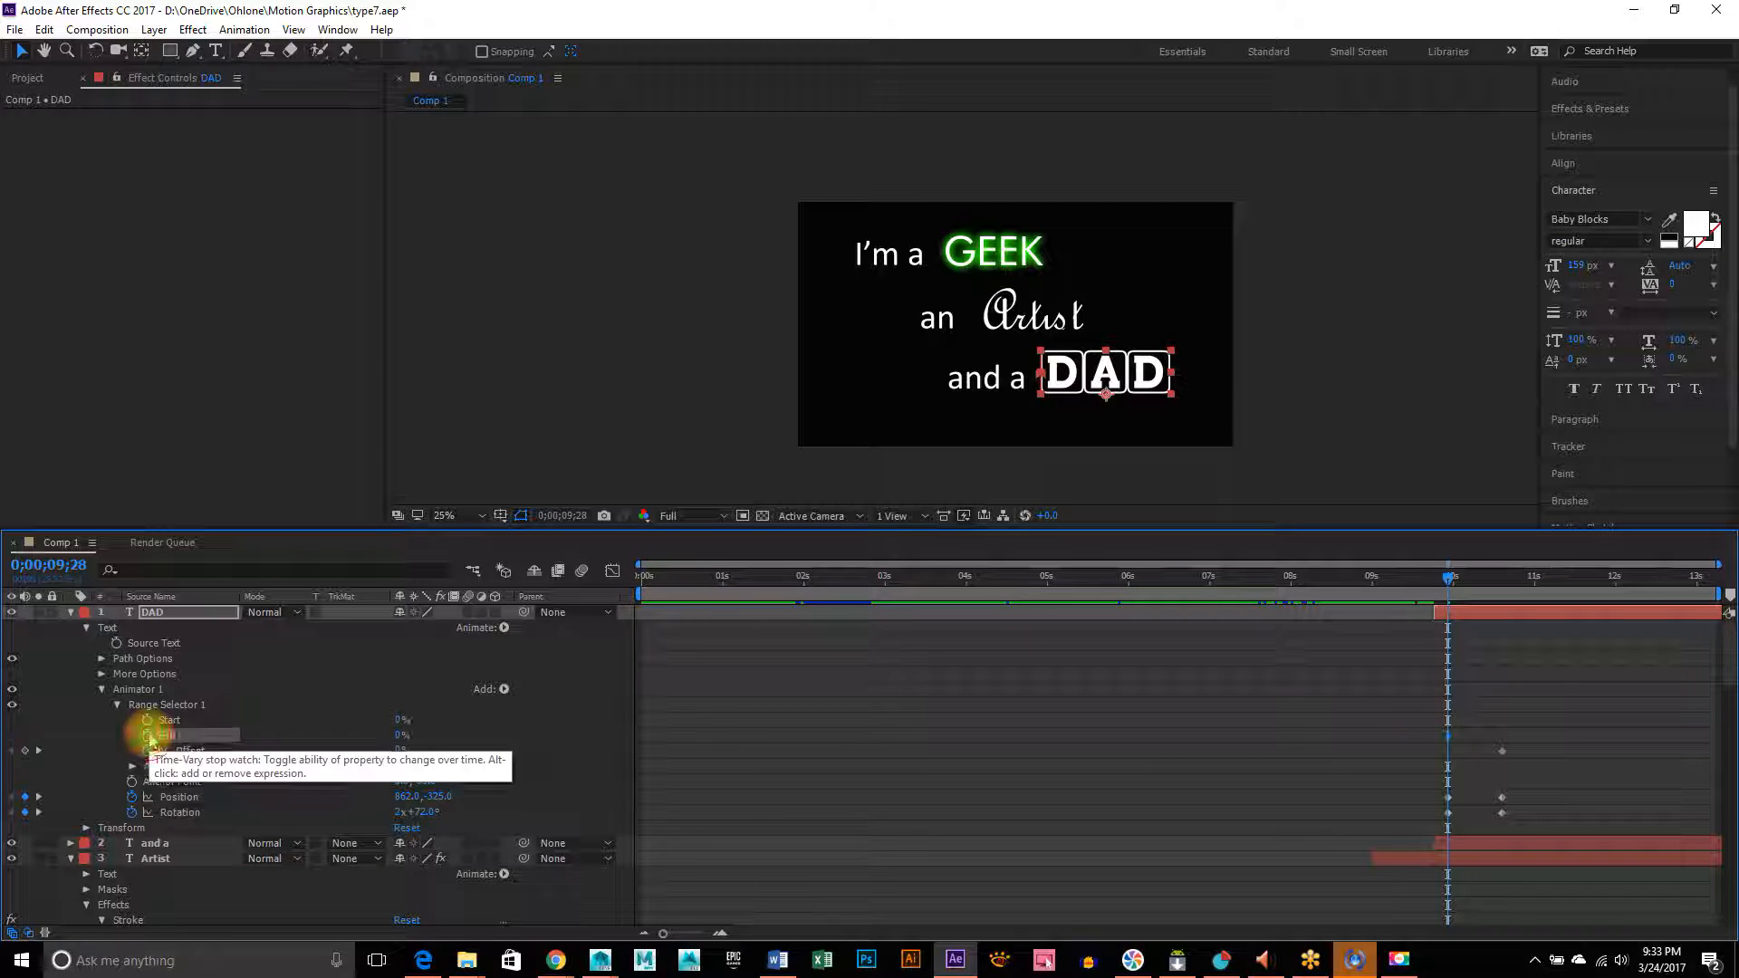
left_click(148, 737)
left_click(1459, 584)
left_click_drag(1458, 584, 1503, 587)
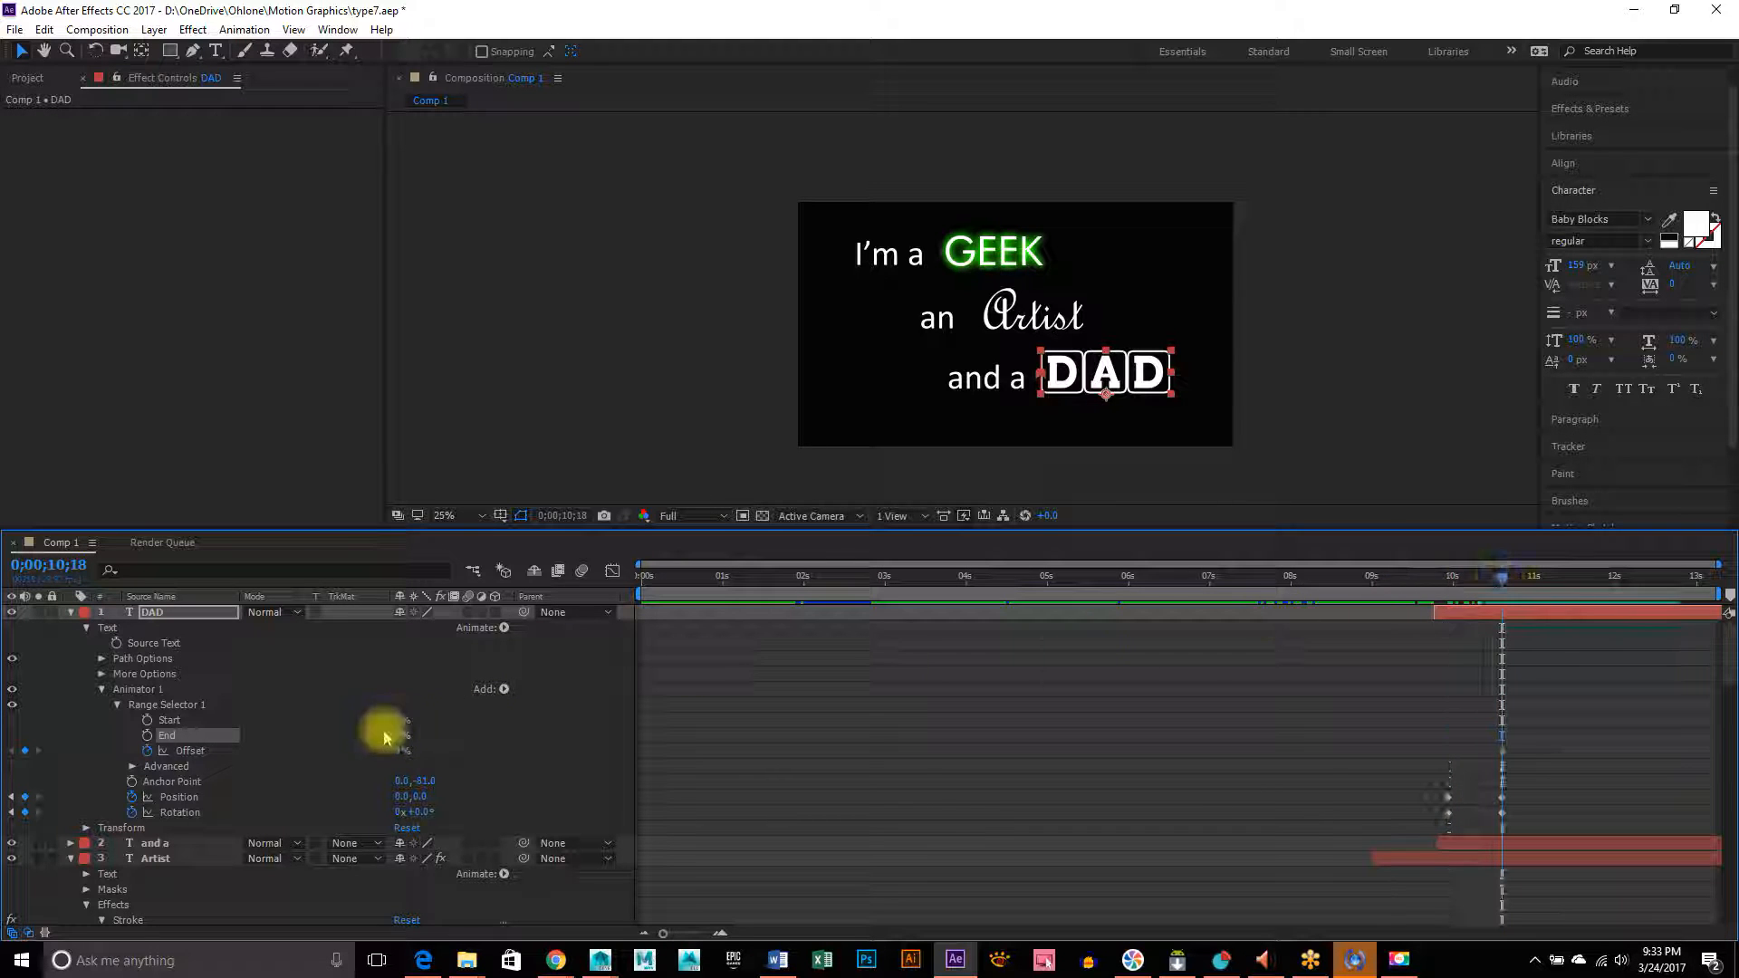
left_click(149, 737)
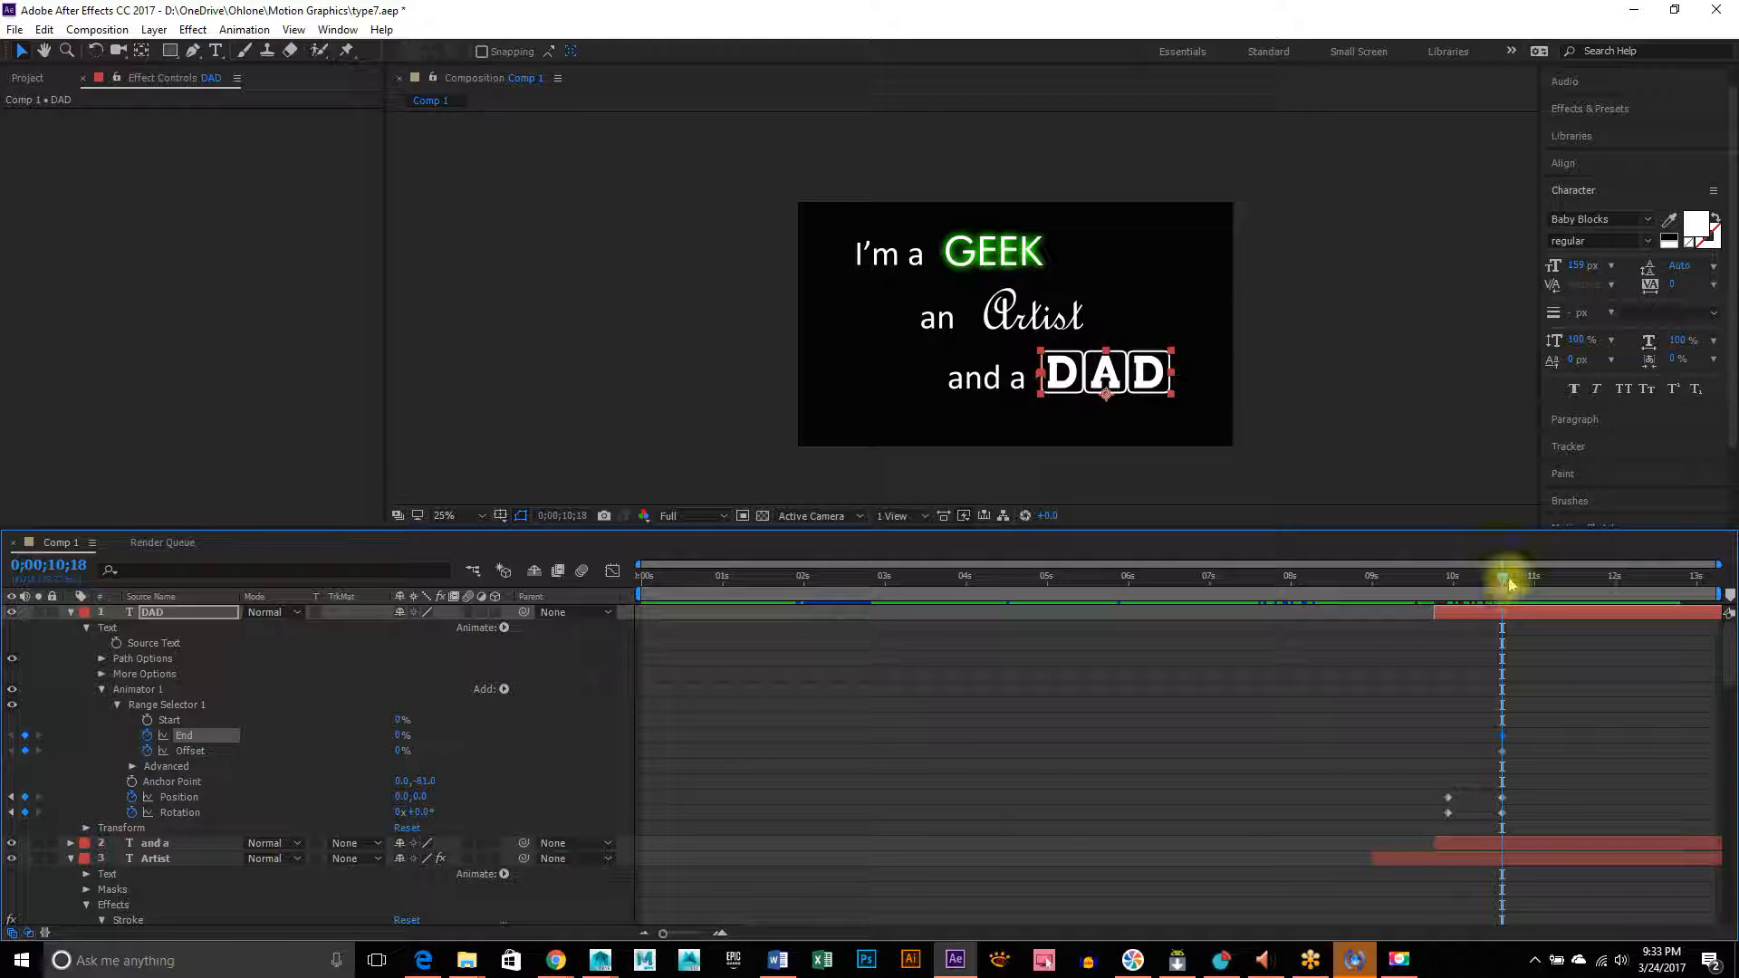
left_click_drag(1504, 584, 1448, 591)
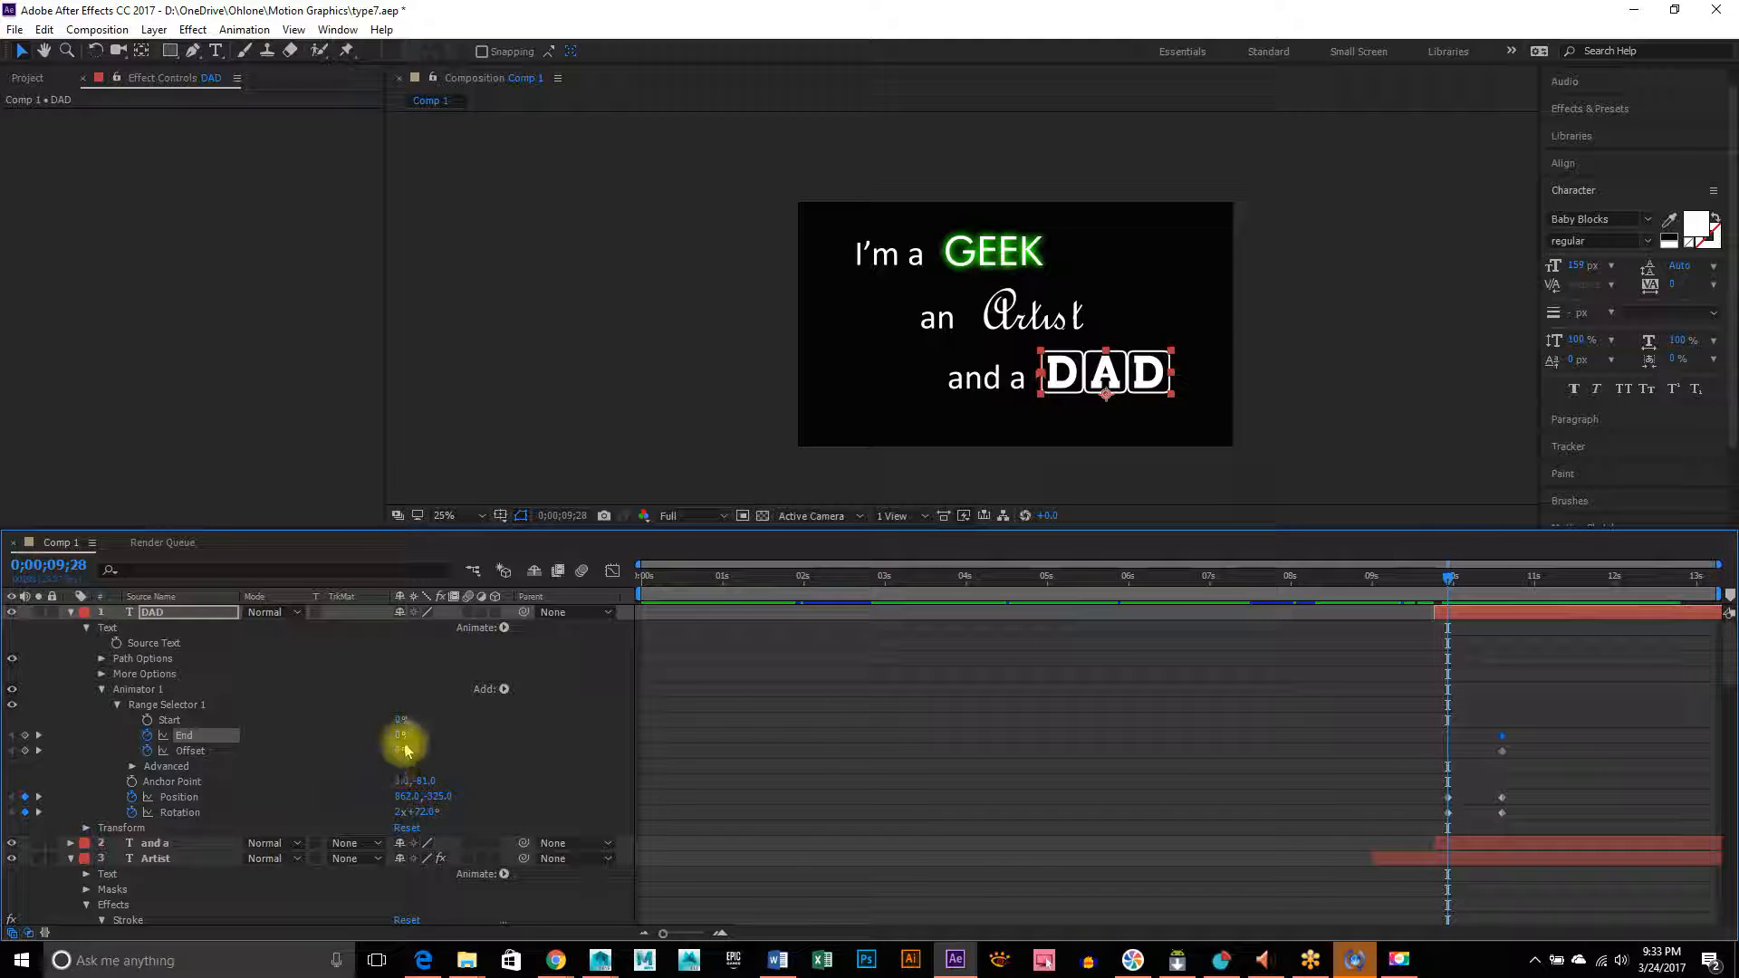
left_click_drag(399, 736, 572, 745)
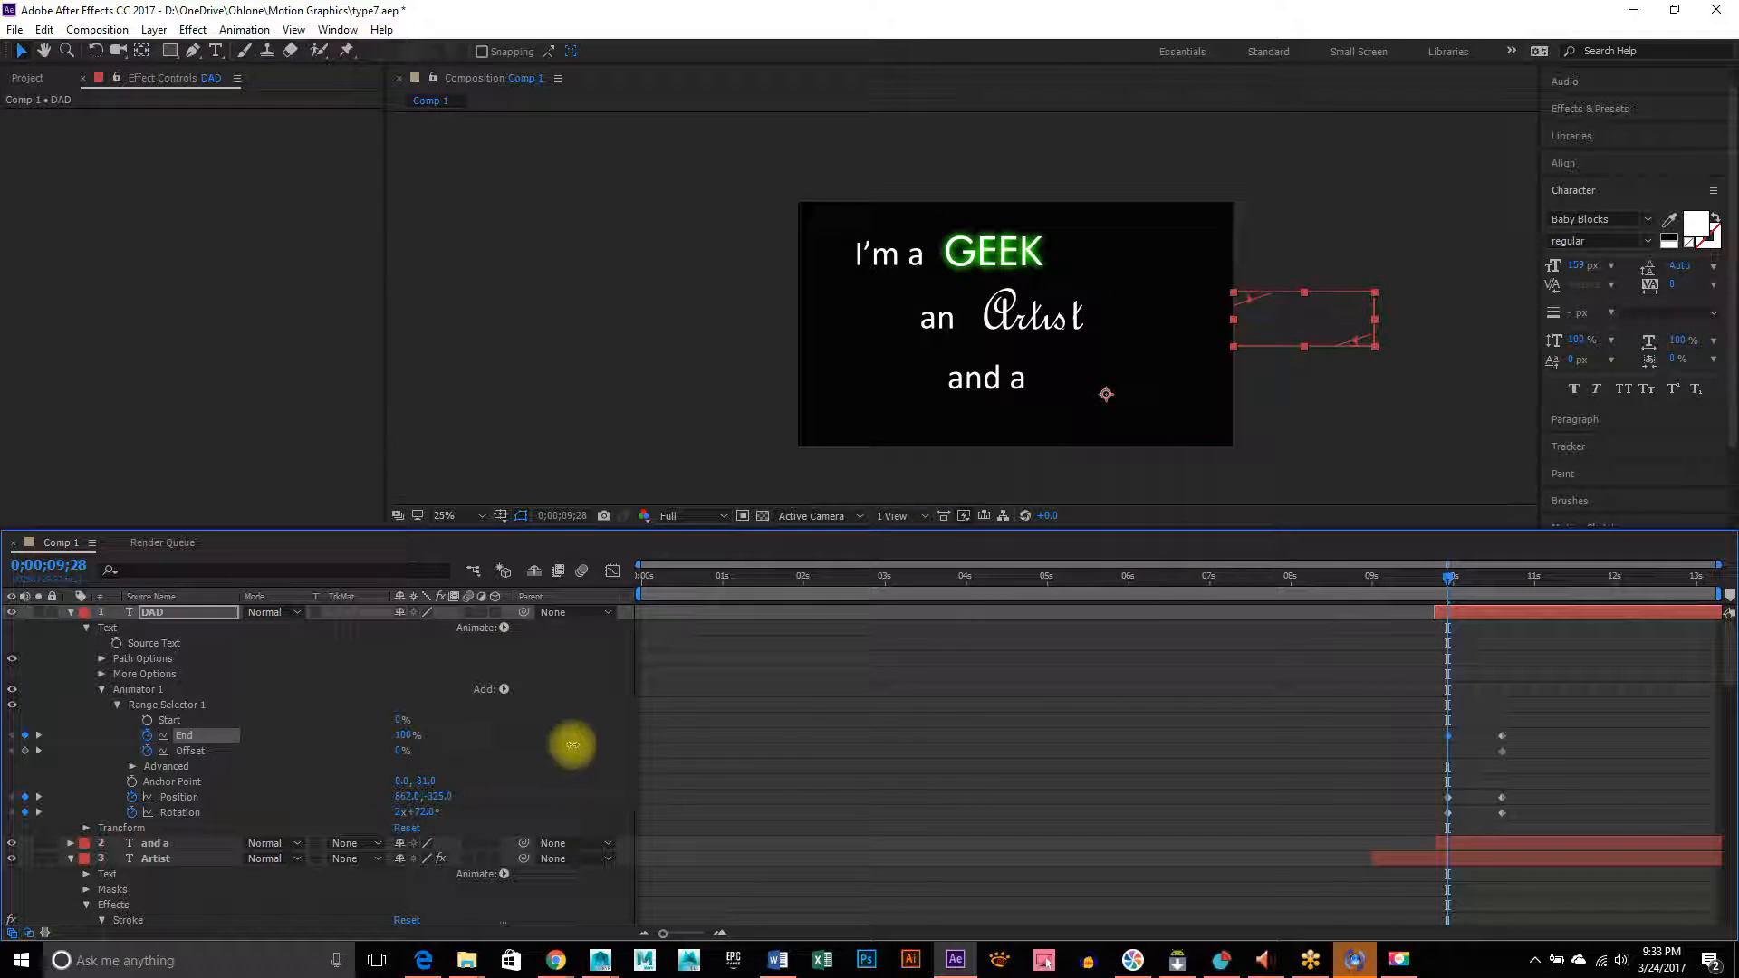
- Play back the composition and scrub through DAD's letter animation up to 0;00;11;15, with no layer selected
left_click_drag(1446, 577, 1021, 590)
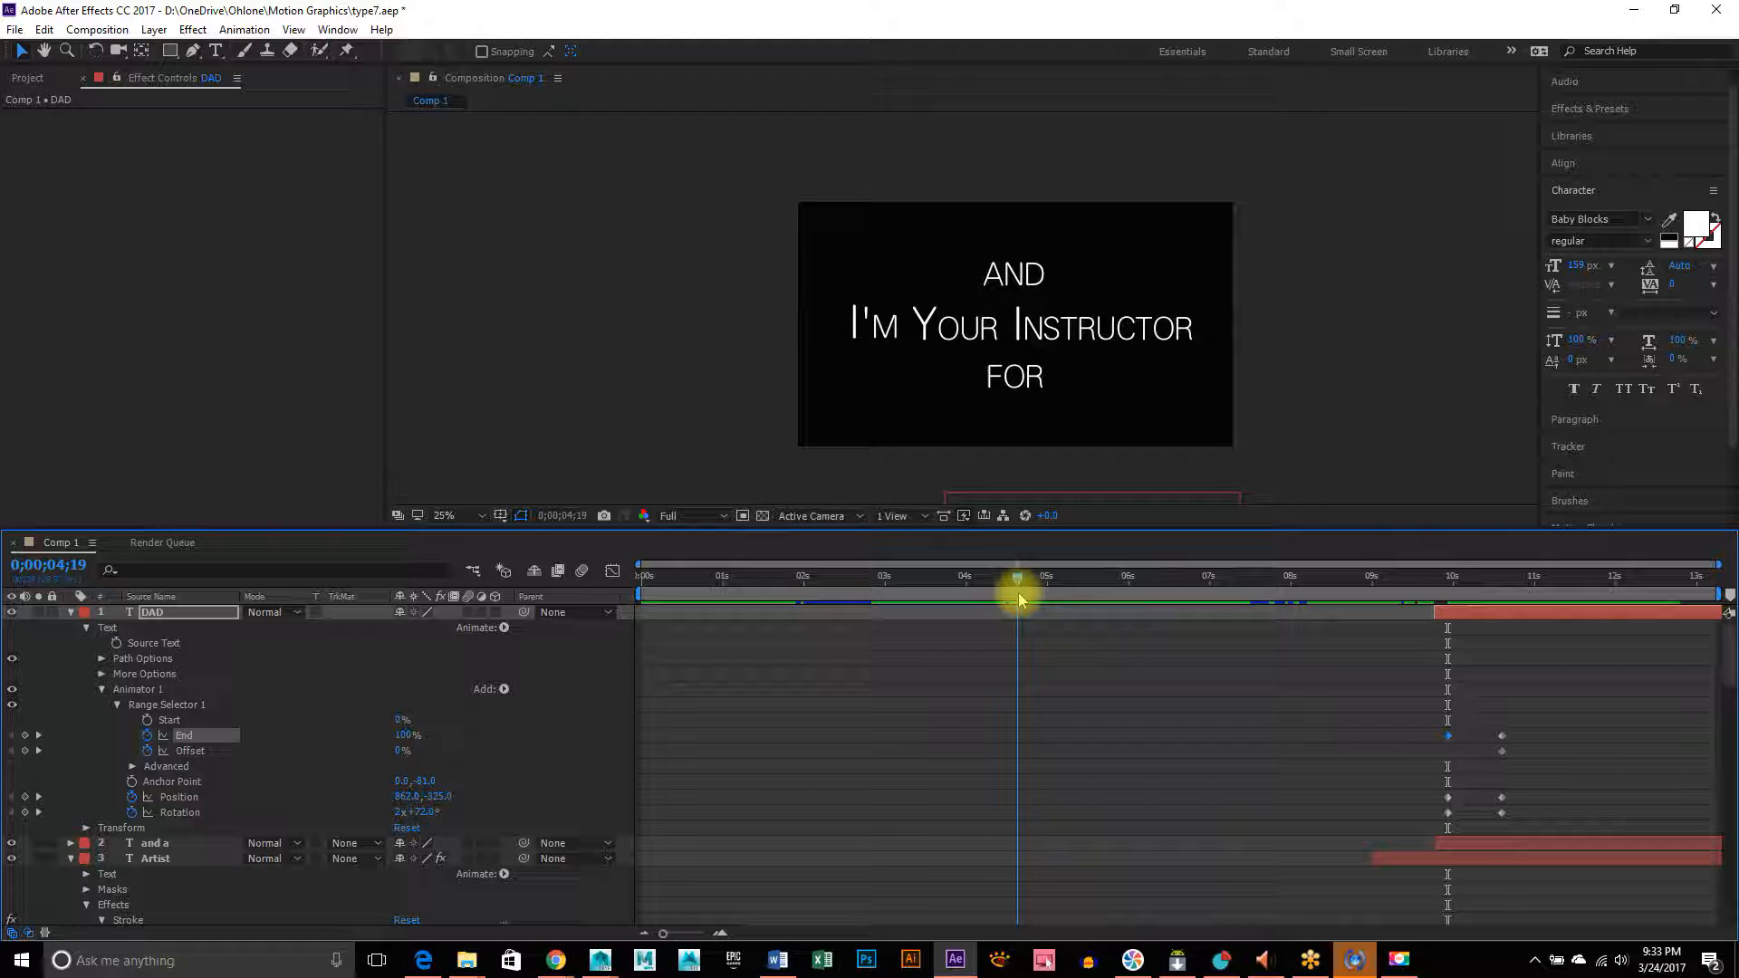
key("space")
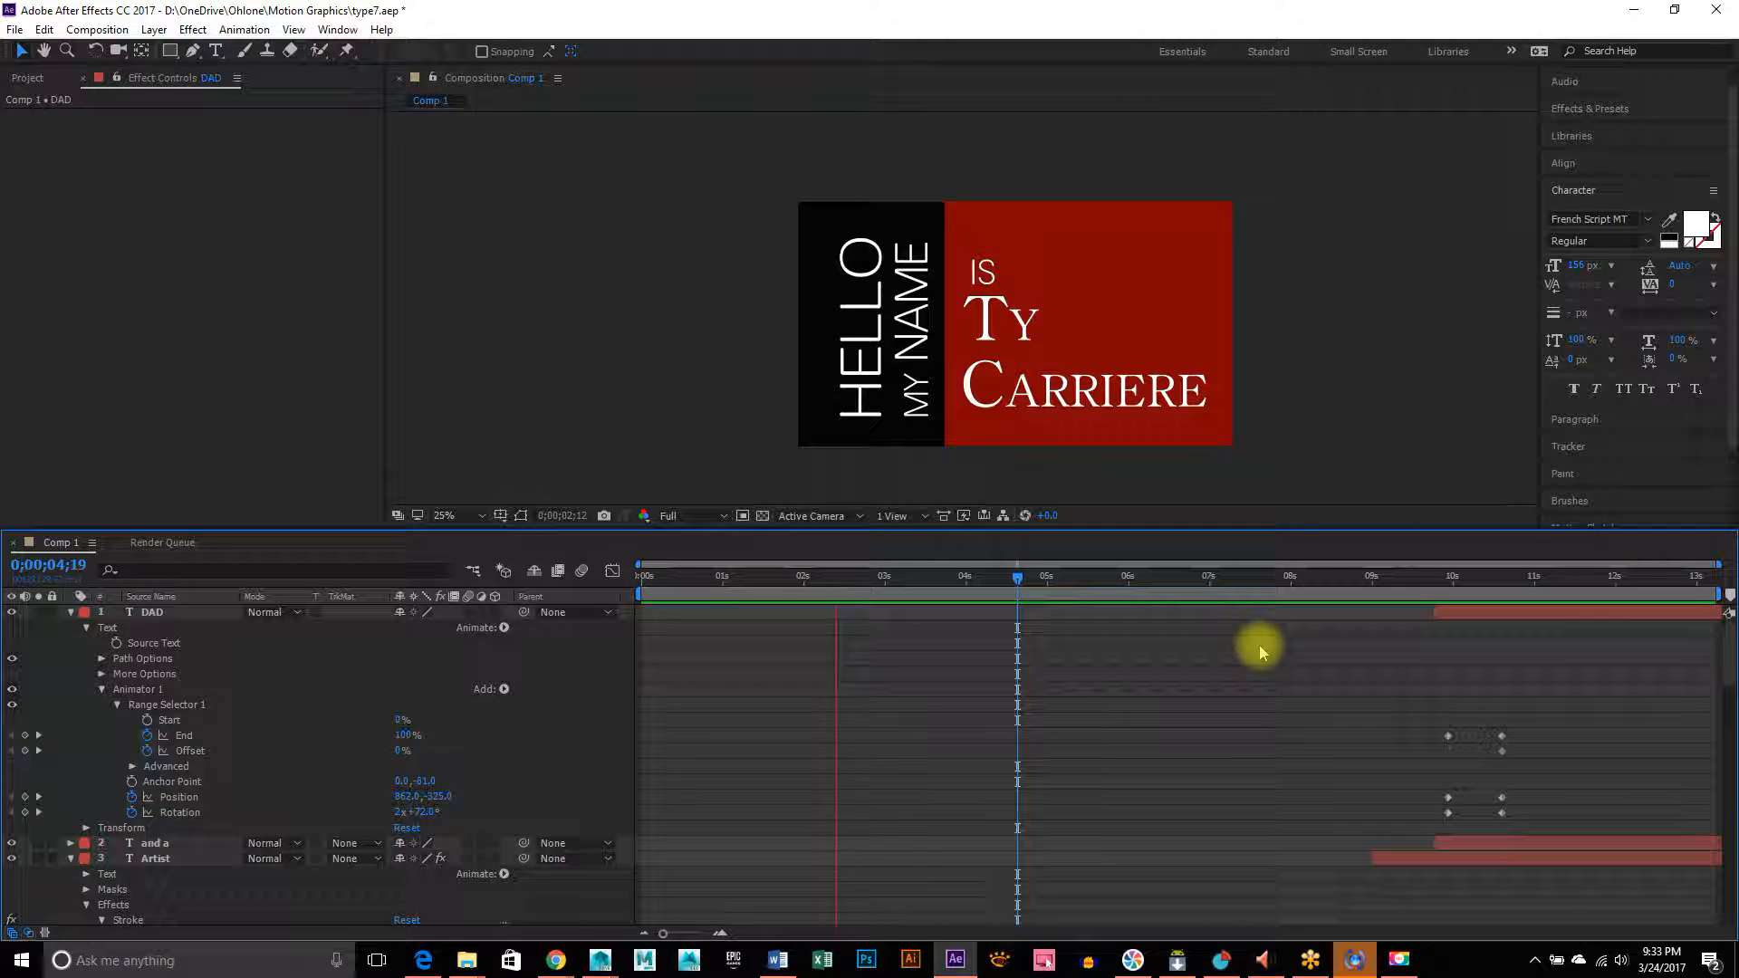
key("space")
left_click_drag(1418, 605, 1467, 605)
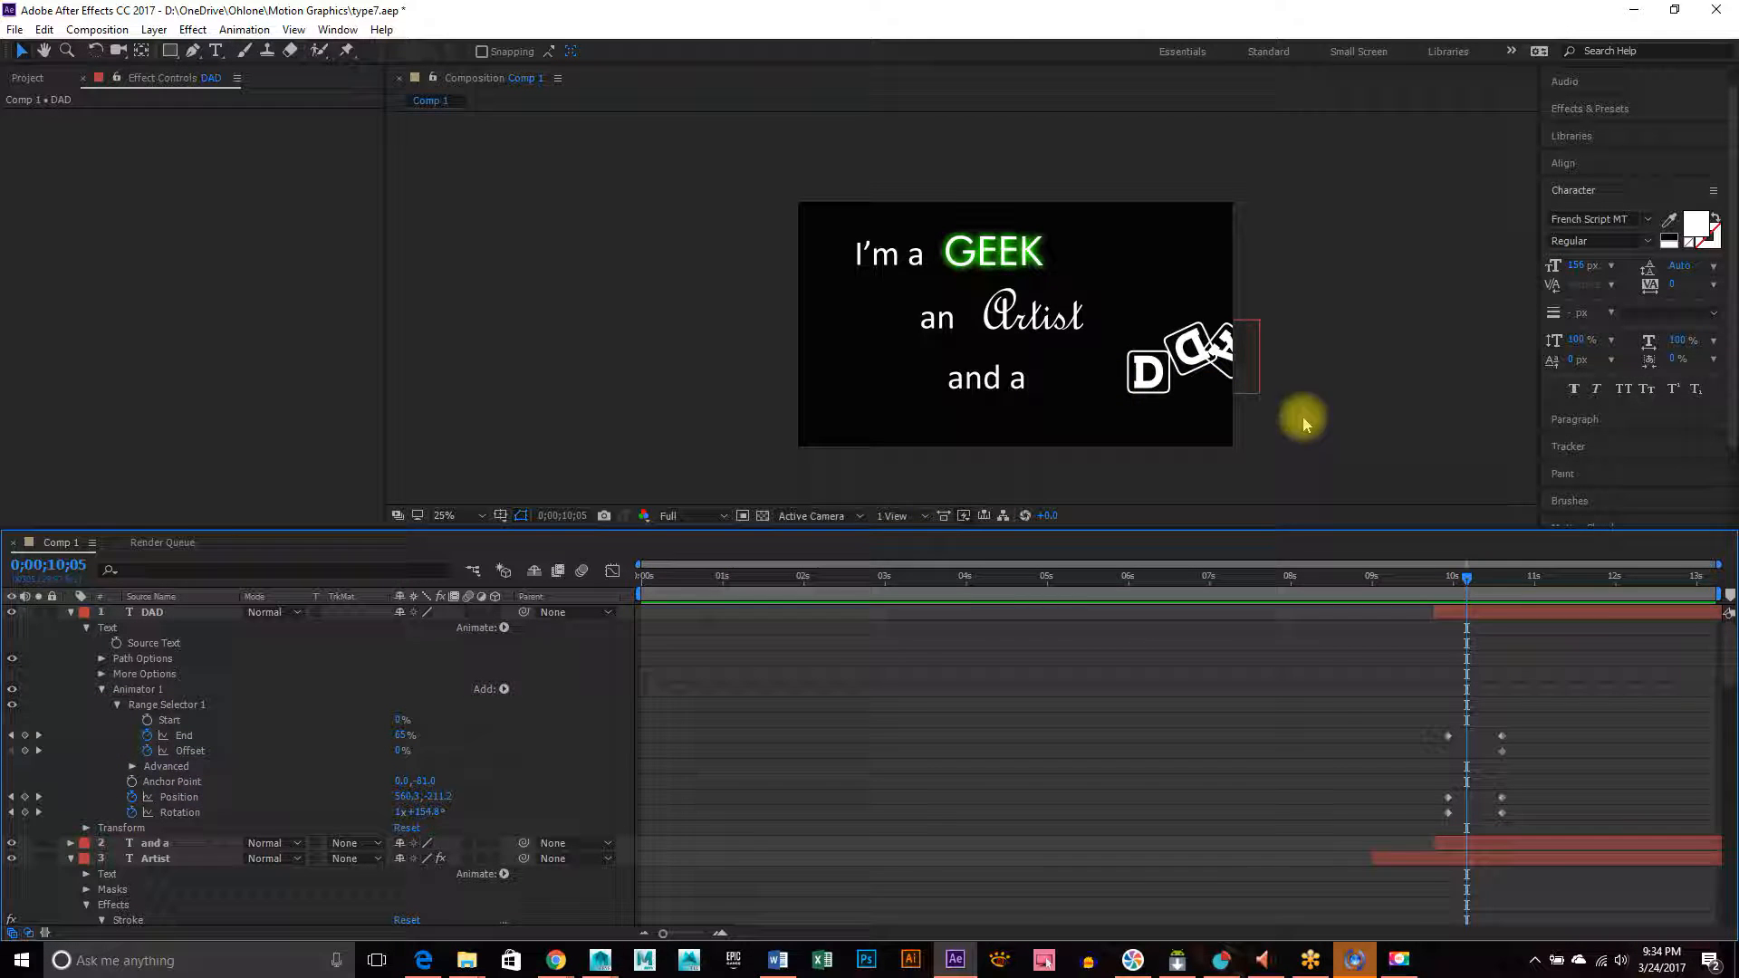
left_click_drag(1478, 587, 1505, 580)
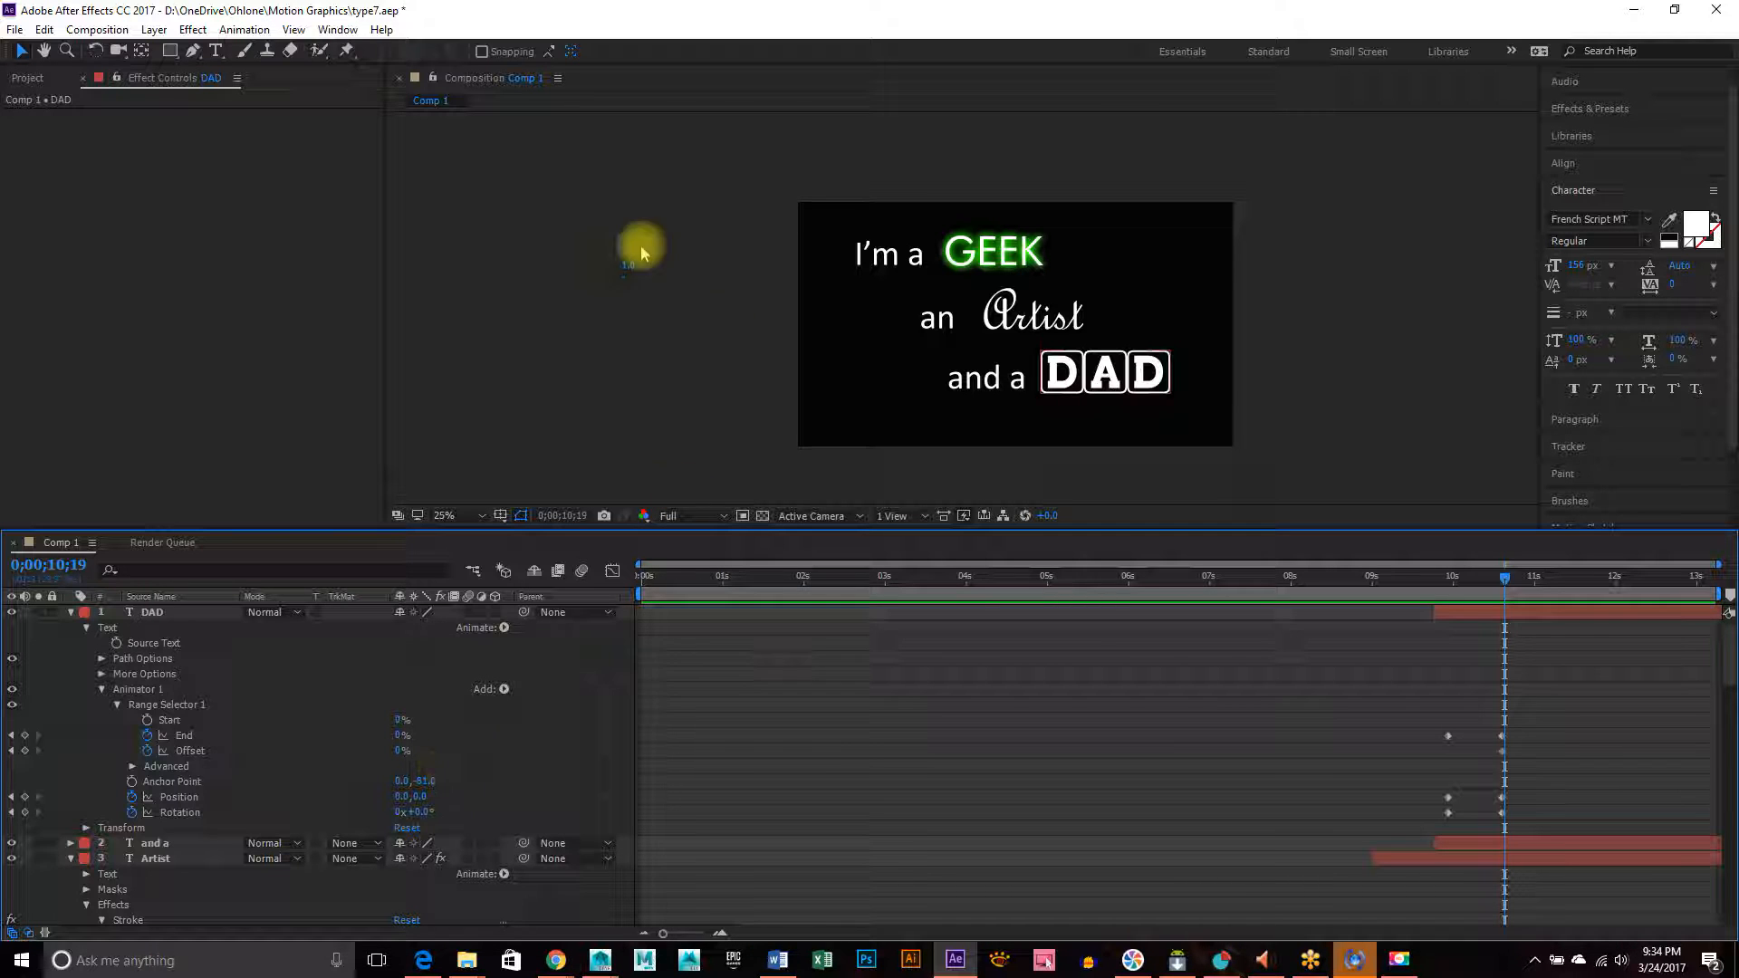
left_click(1386, 297)
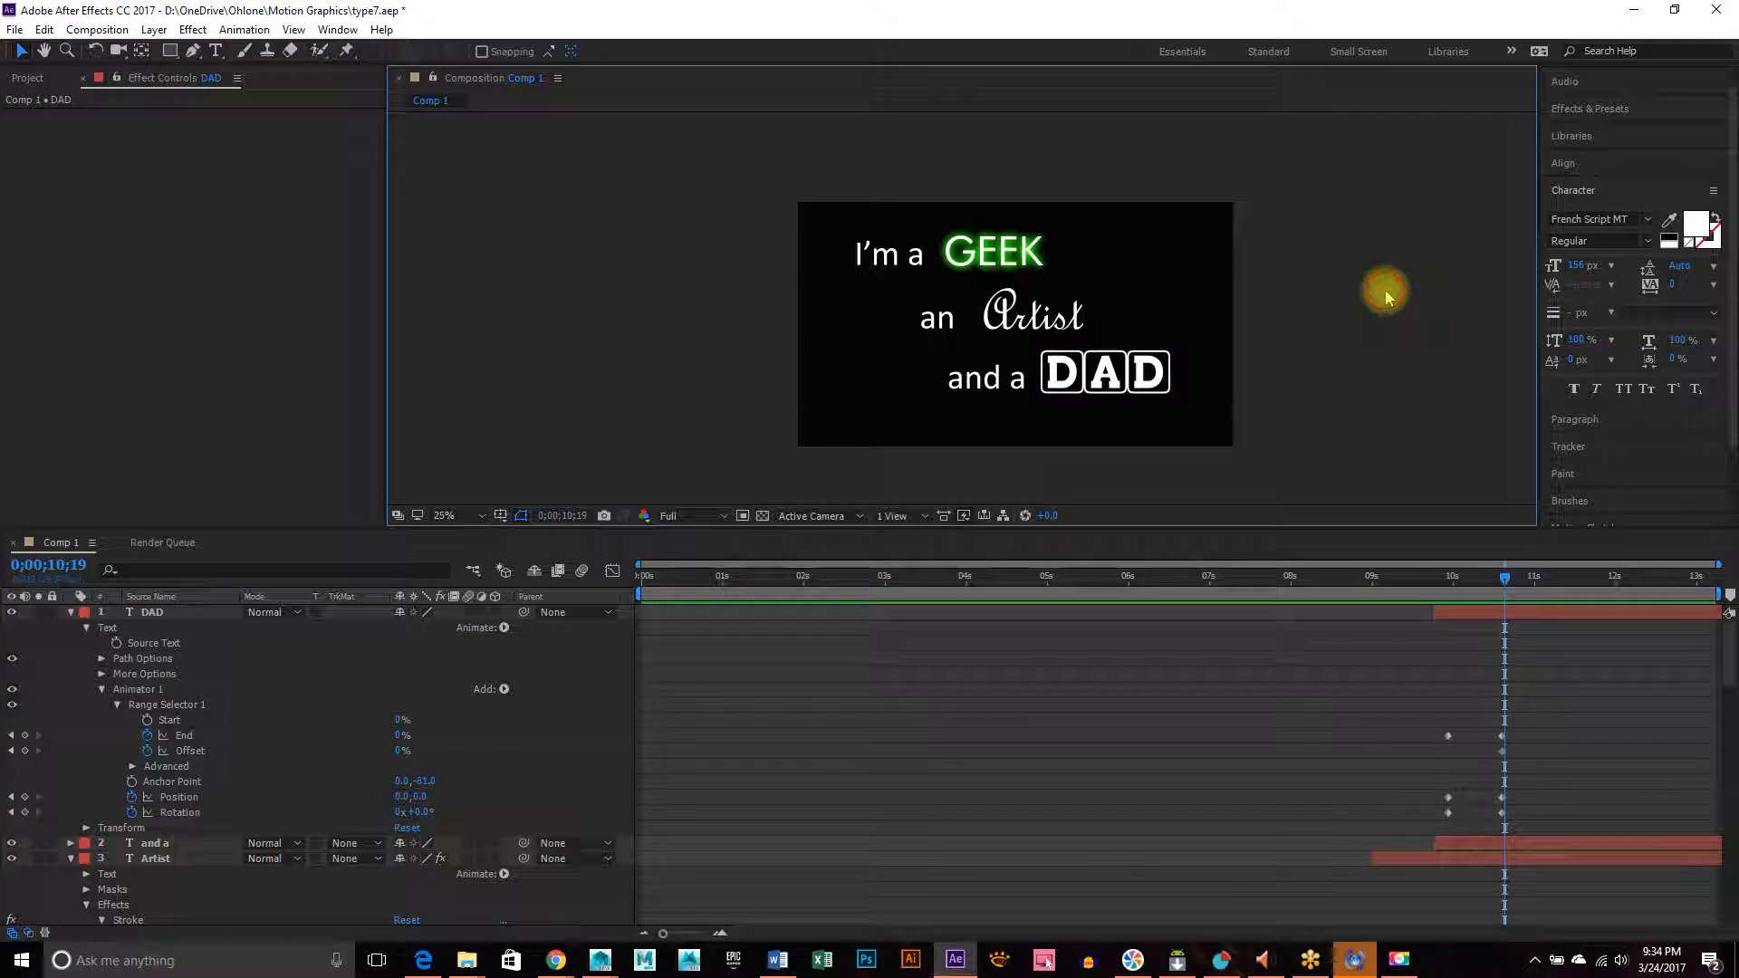
left_click_drag(1506, 585, 1573, 598)
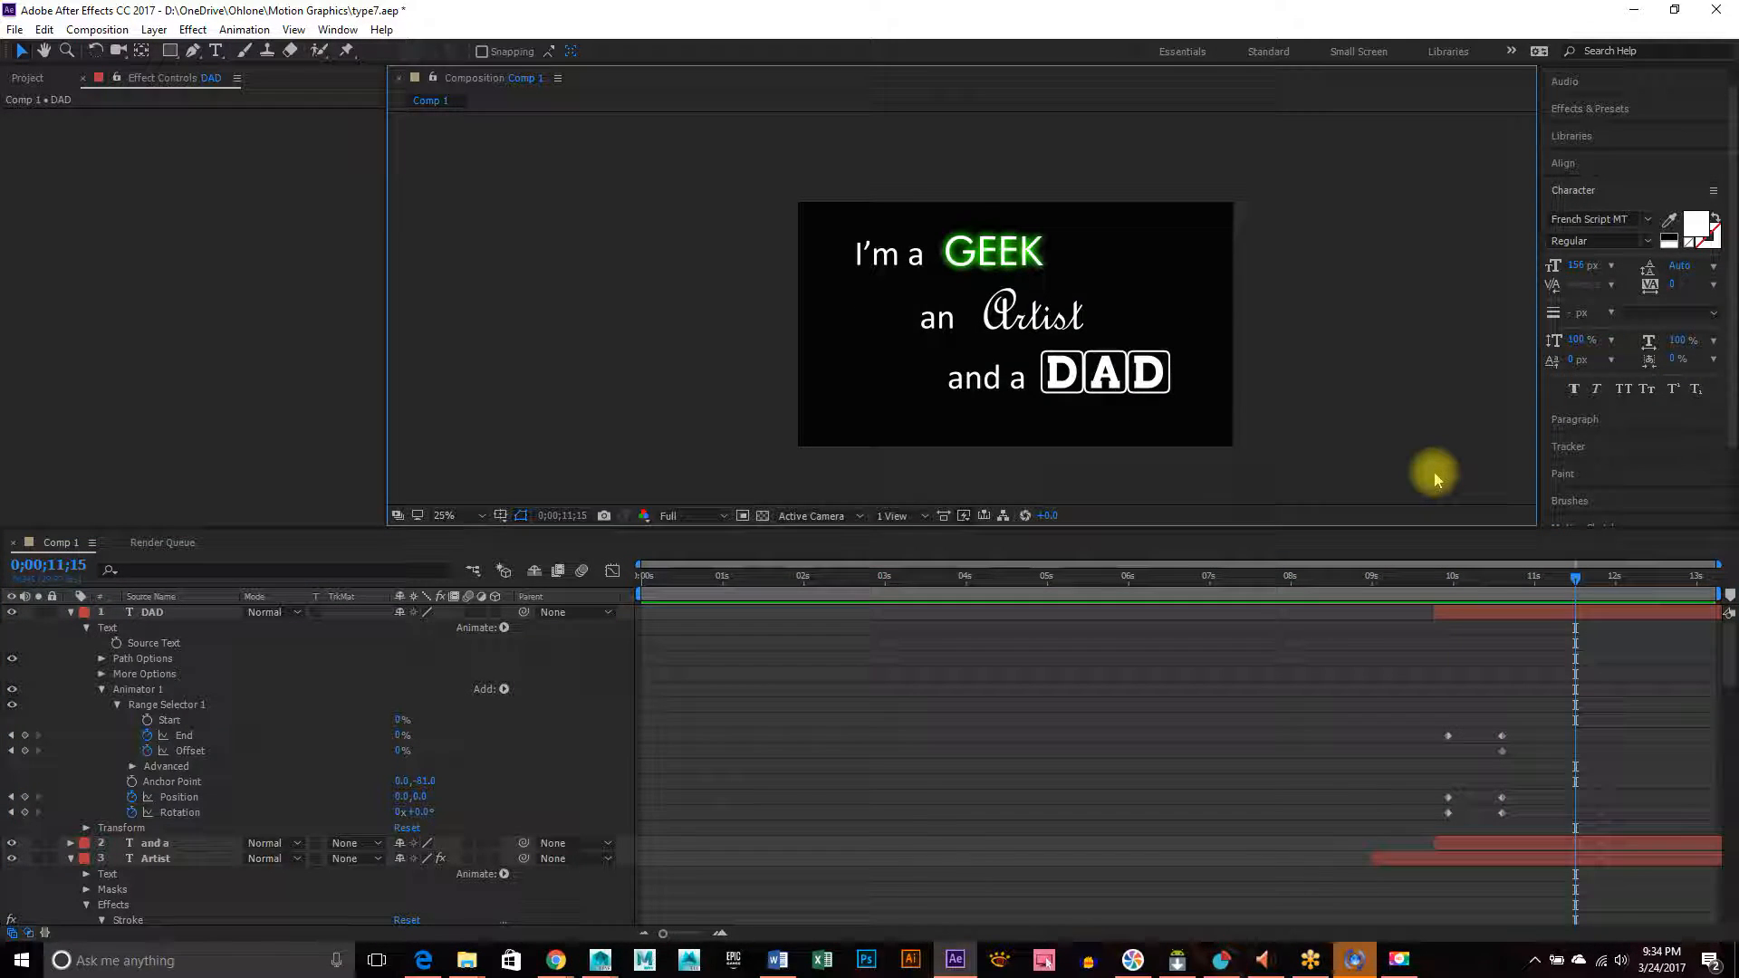